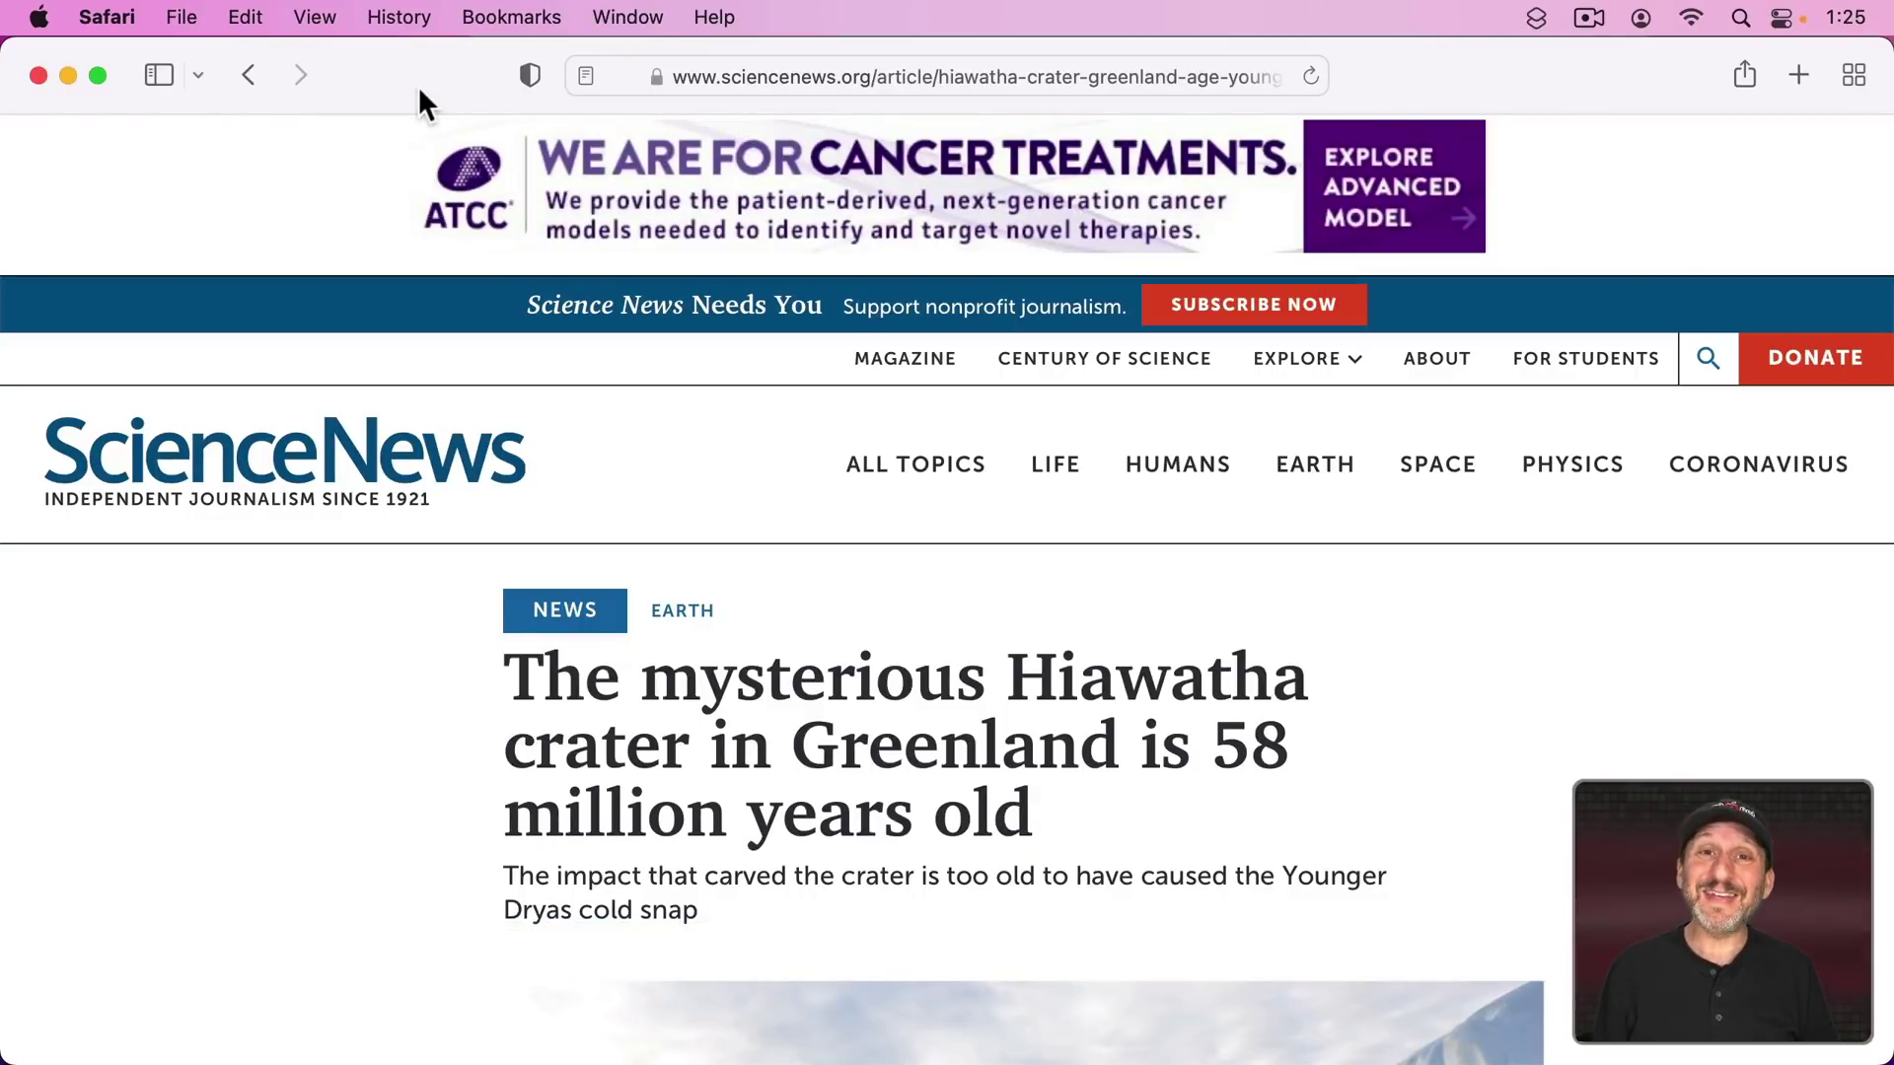
# Step: Switch the Hiawatha crater article to Reader view
pyautogui.scroll(-10, 962, 700)
pyautogui.scroll(-9, 962, 700)
pyautogui.scroll(20, 962, 700)
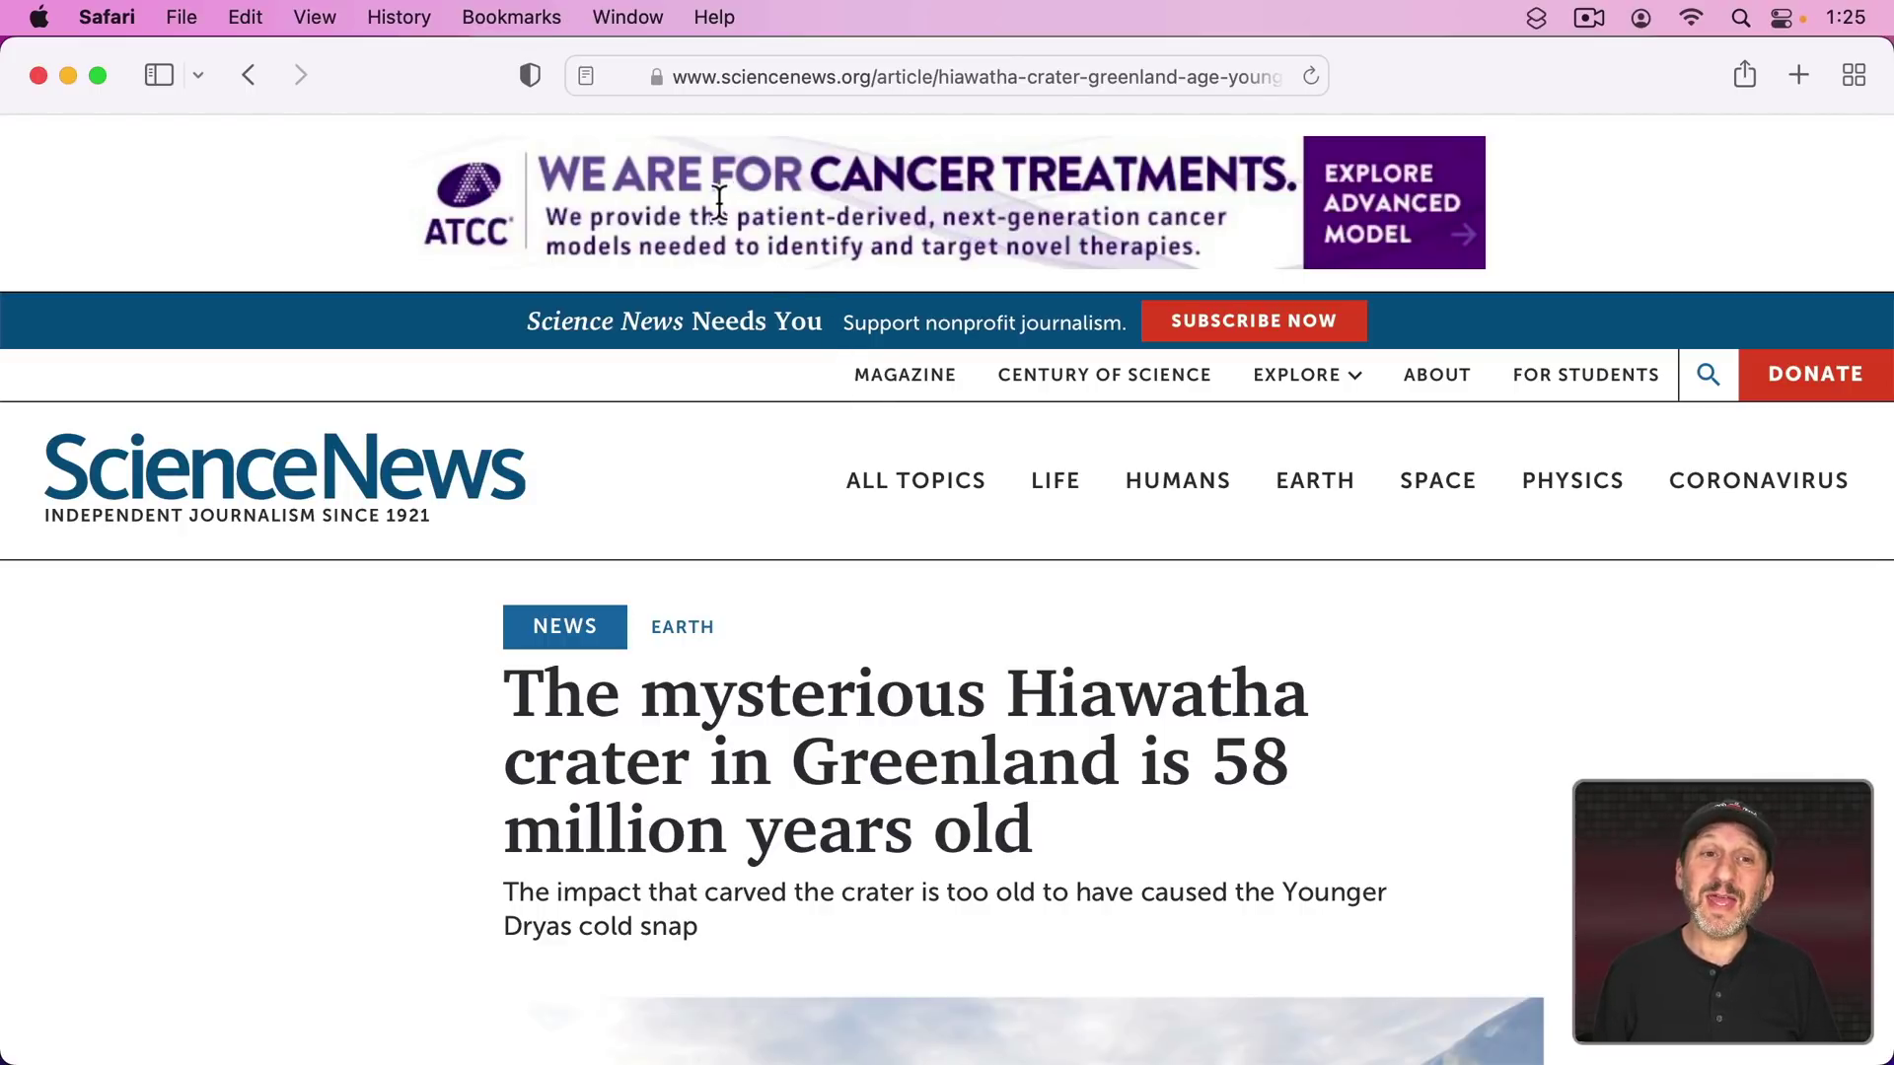
pyautogui.click(585, 76)
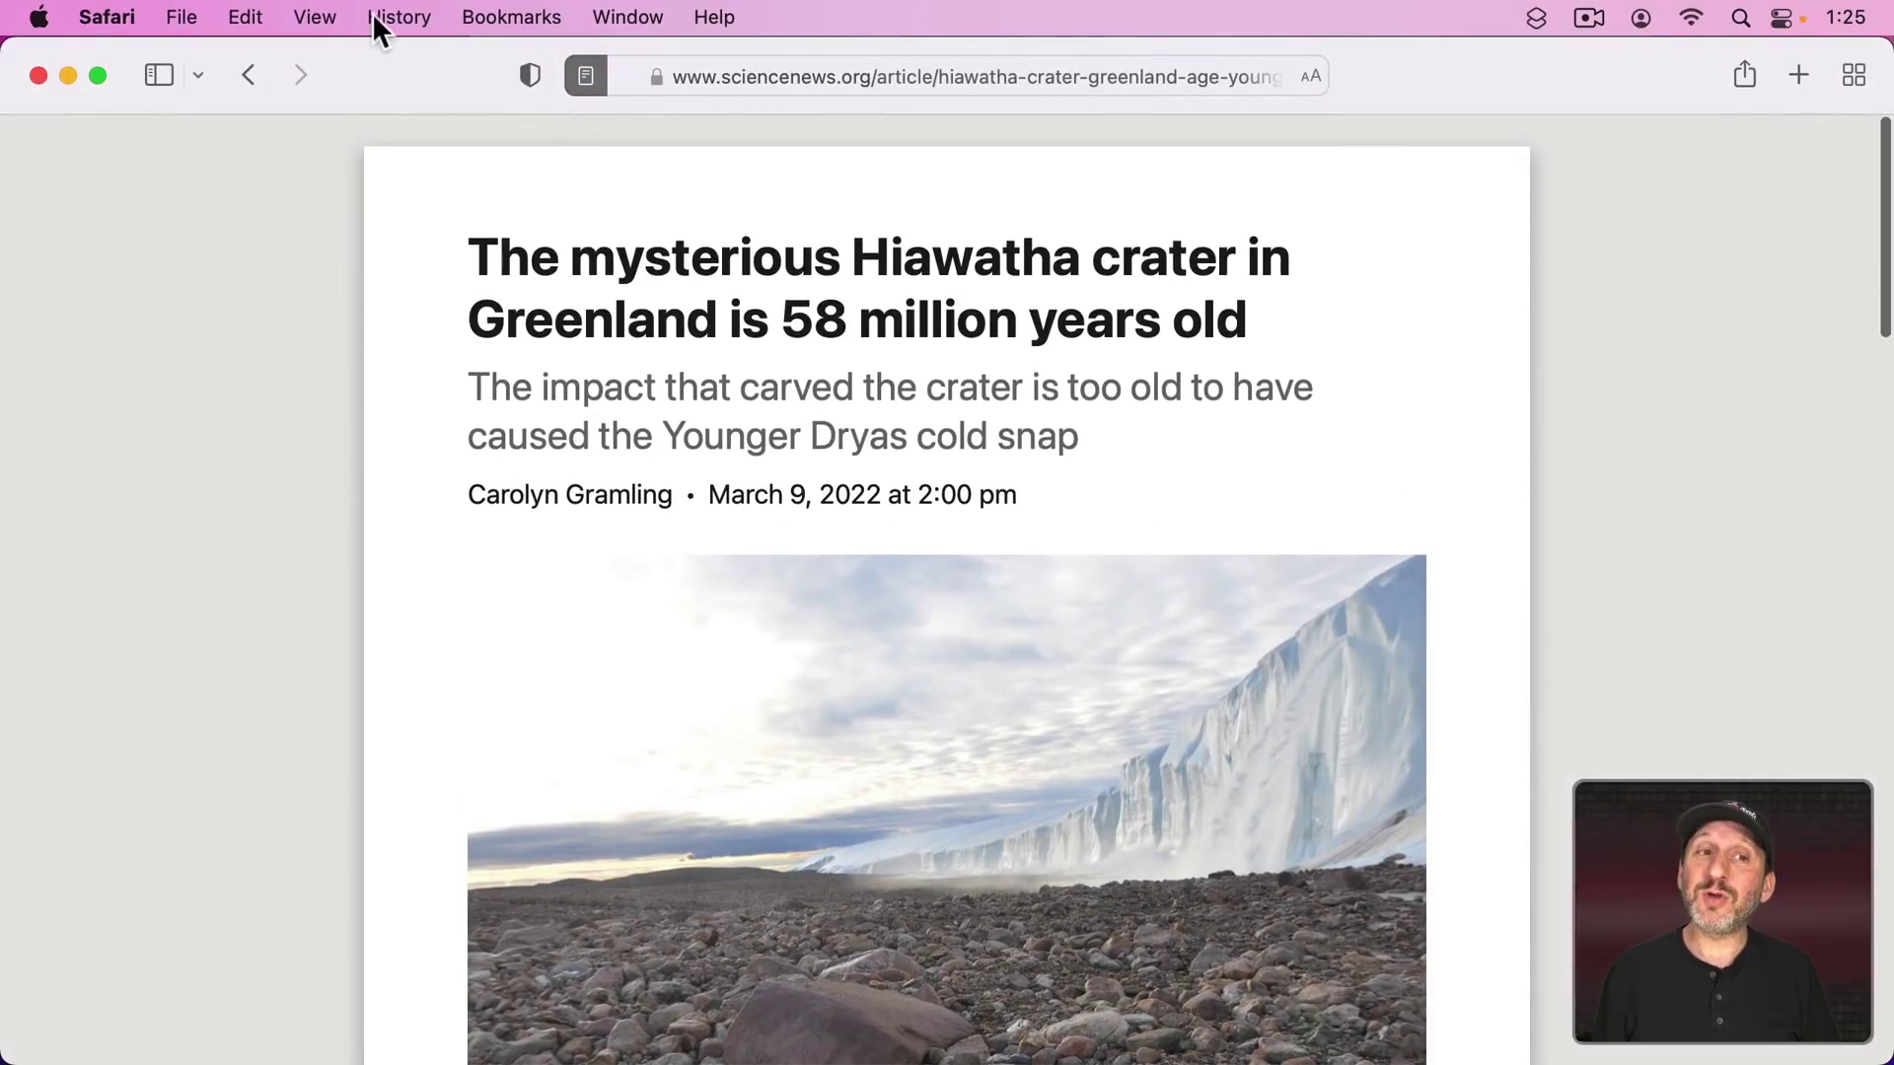
# Step: Check the View menu's Reader options, scroll the article, and open Reader appearance settings
pyautogui.click(326, 17)
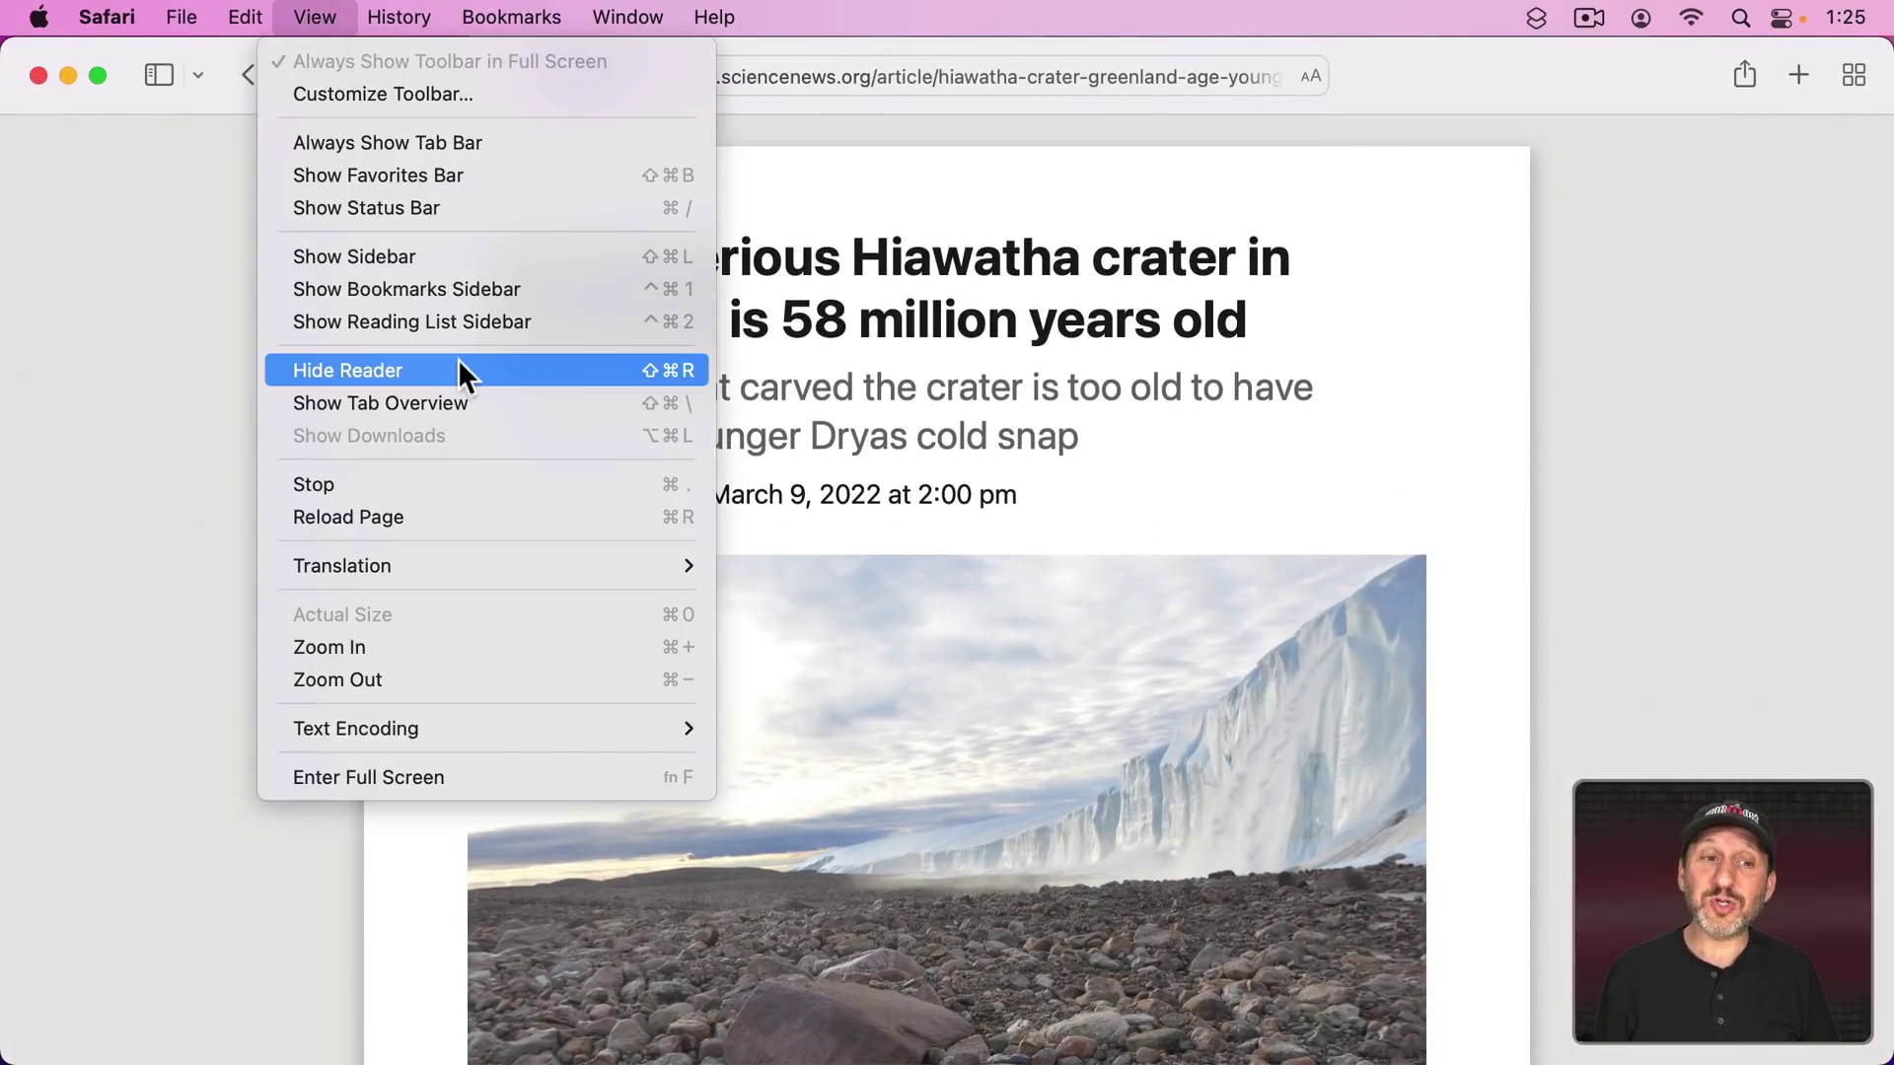
pyautogui.click(643, 369)
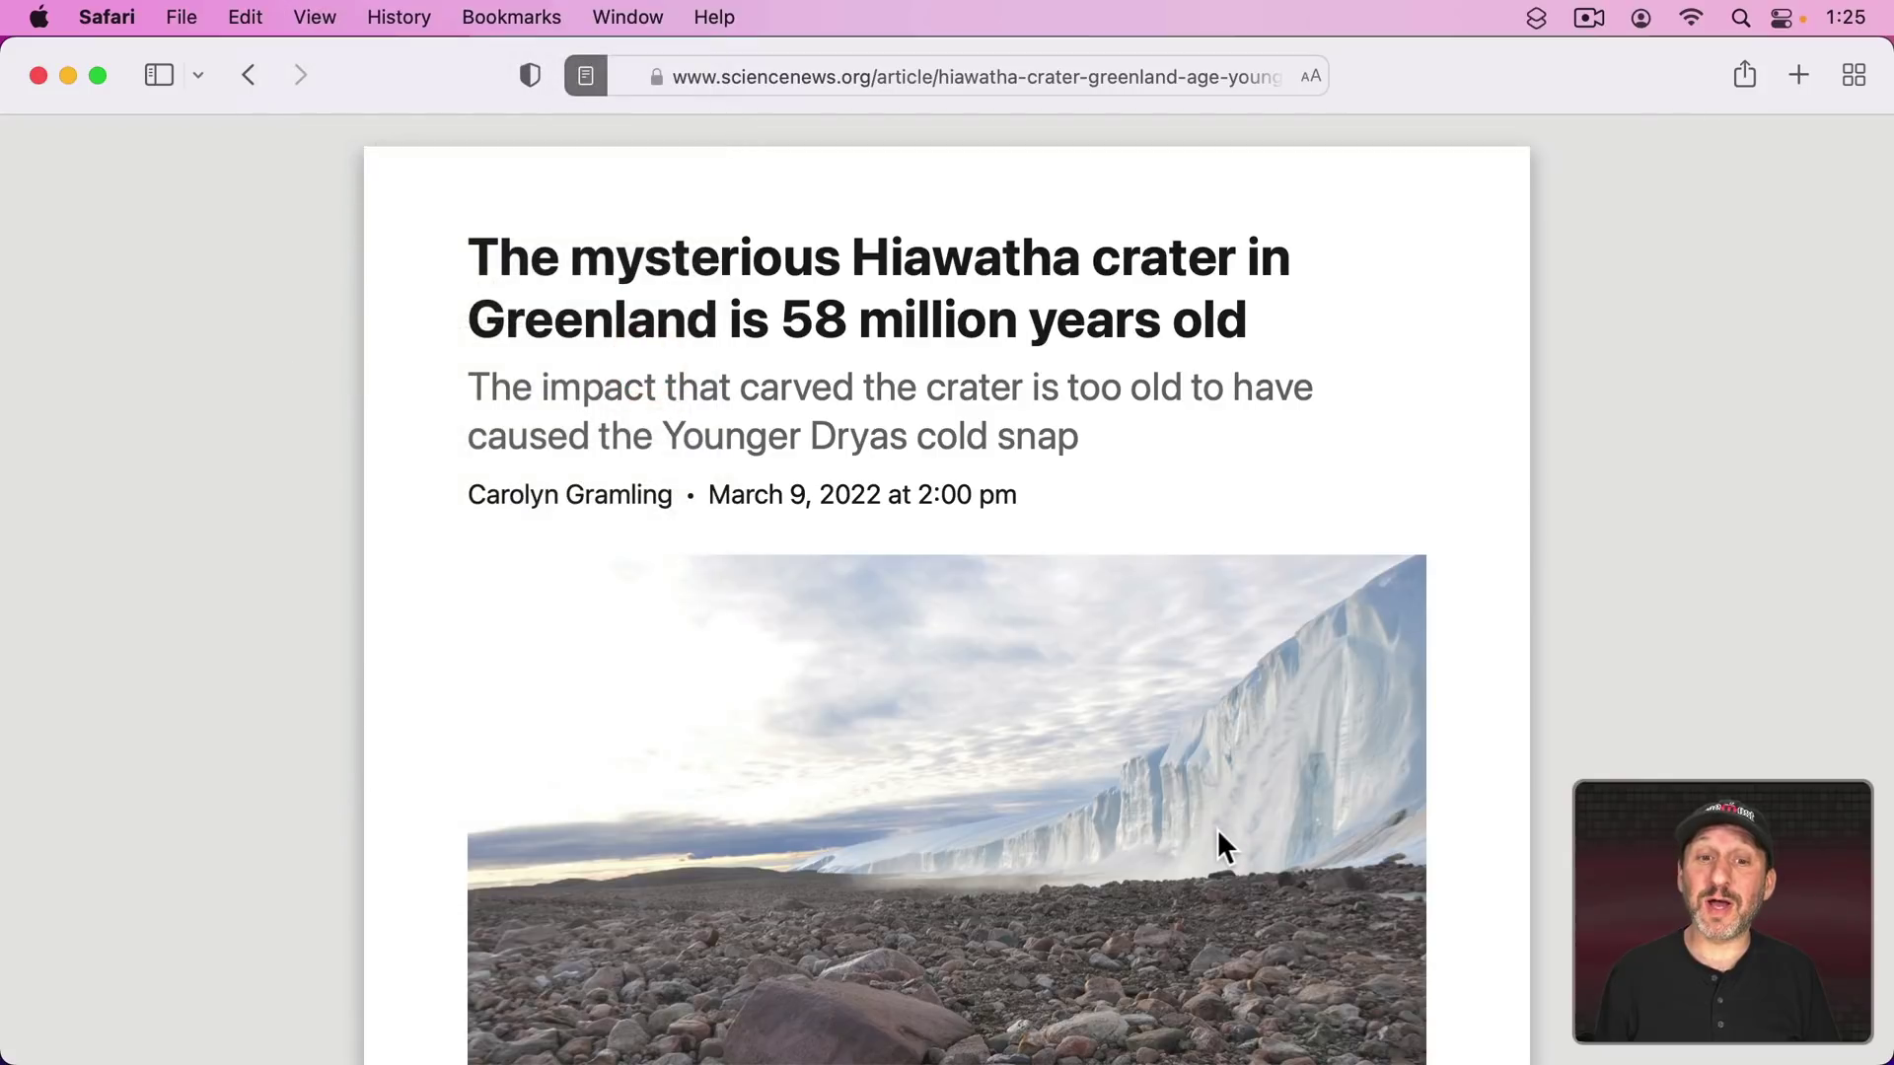
pyautogui.scroll(-10, 1219, 836)
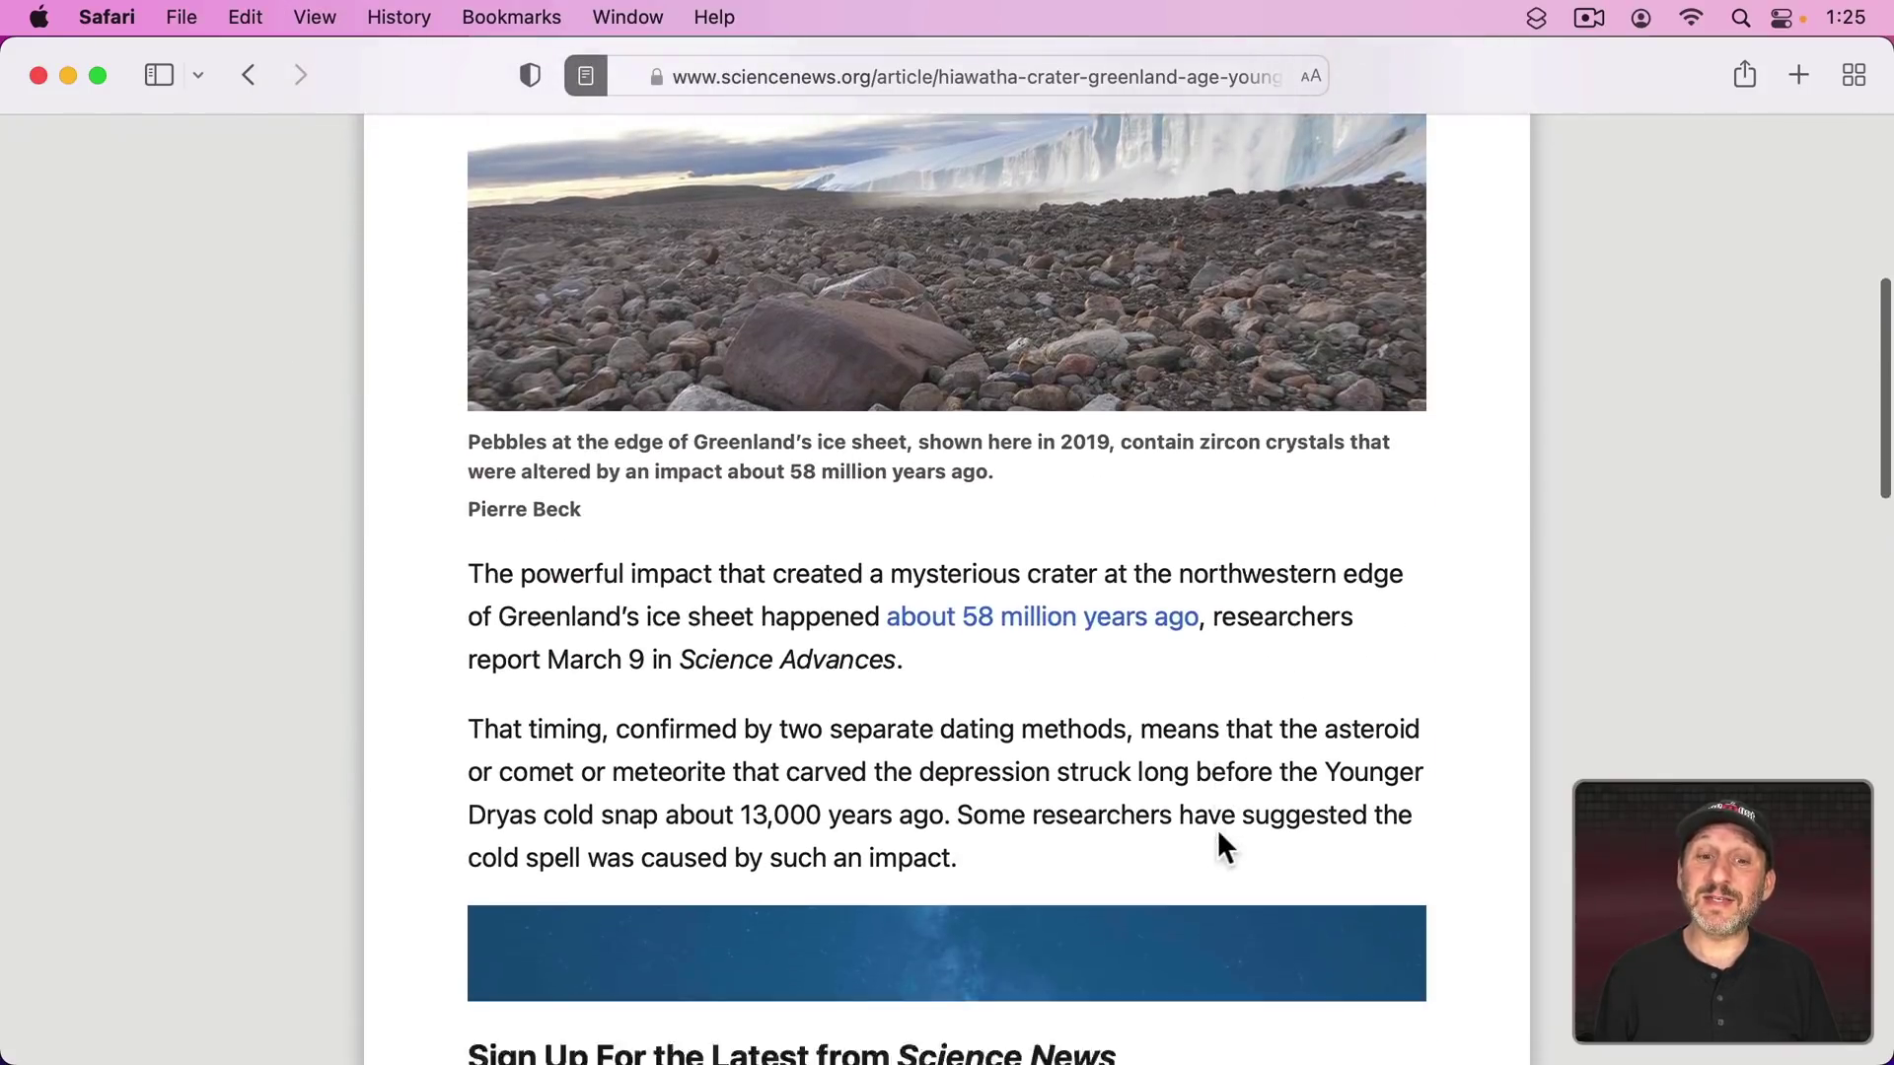
pyautogui.scroll(-15, 1219, 839)
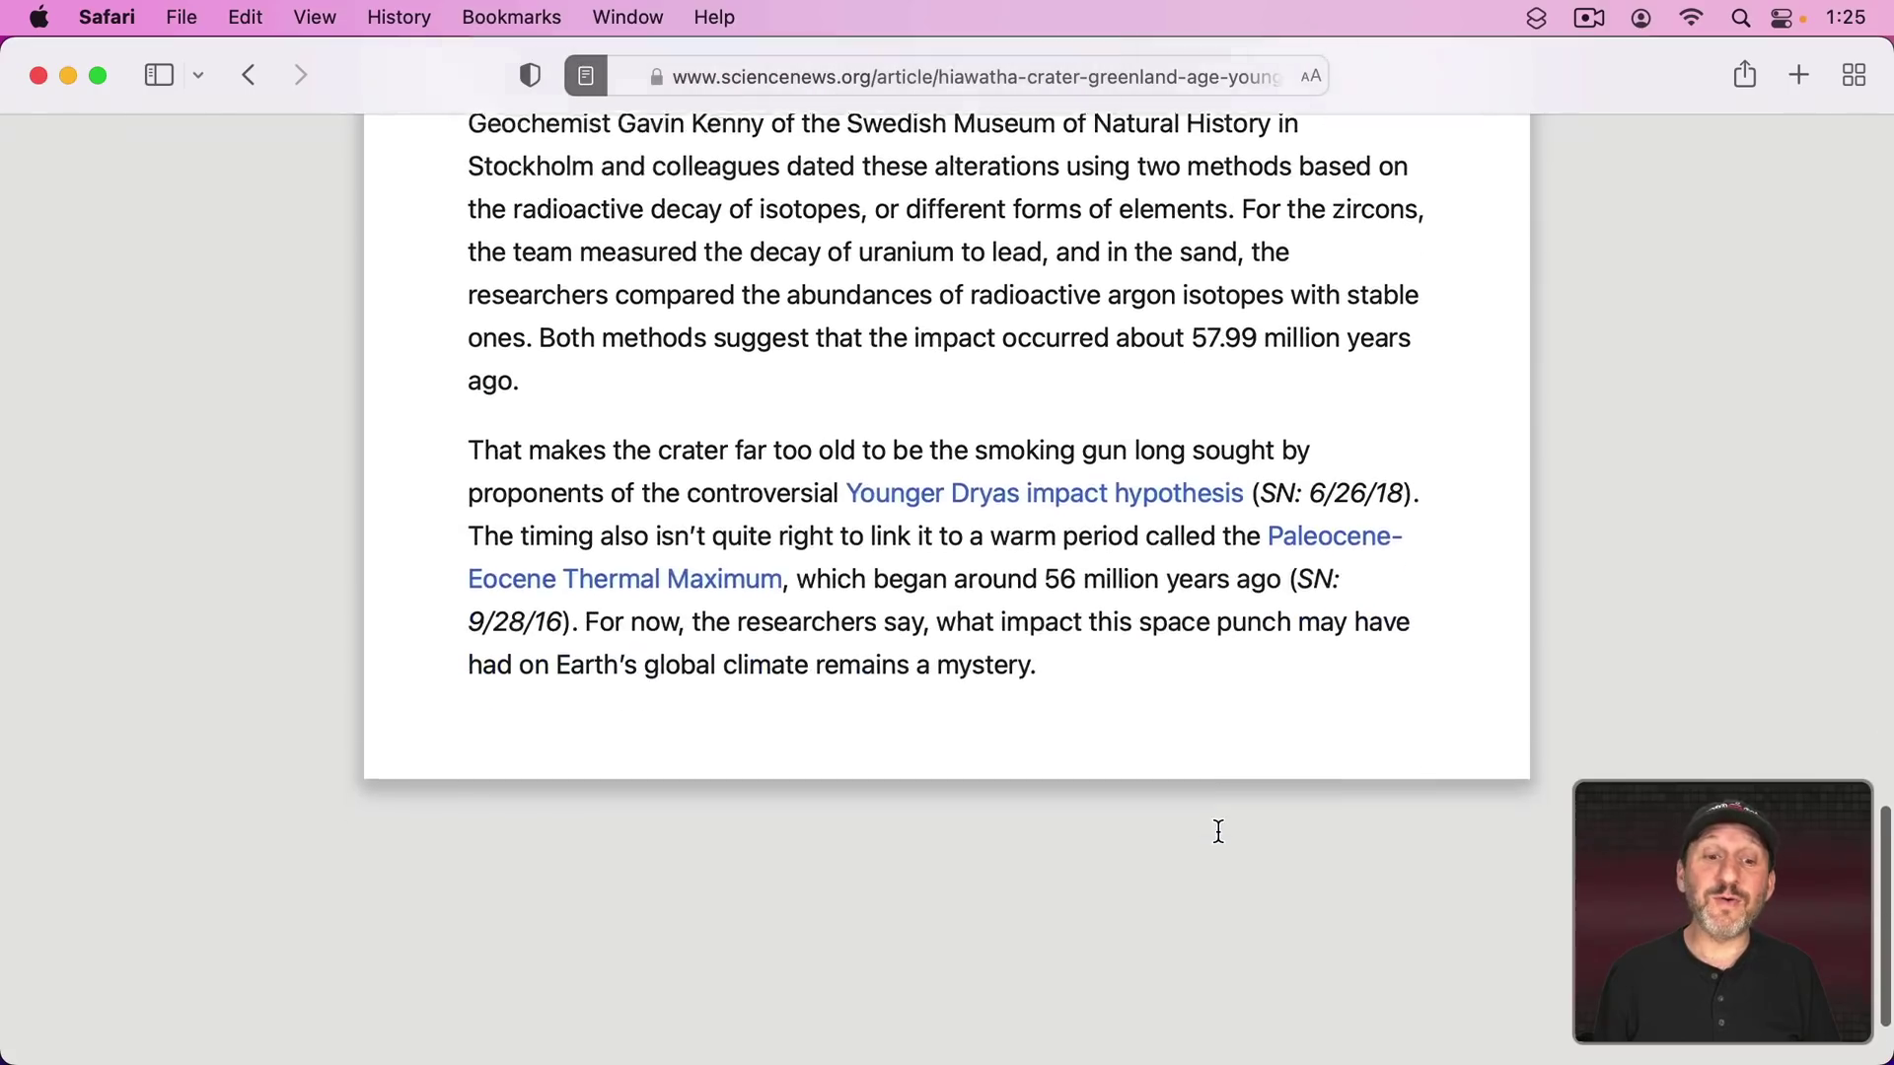
pyautogui.scroll(15, 1219, 831)
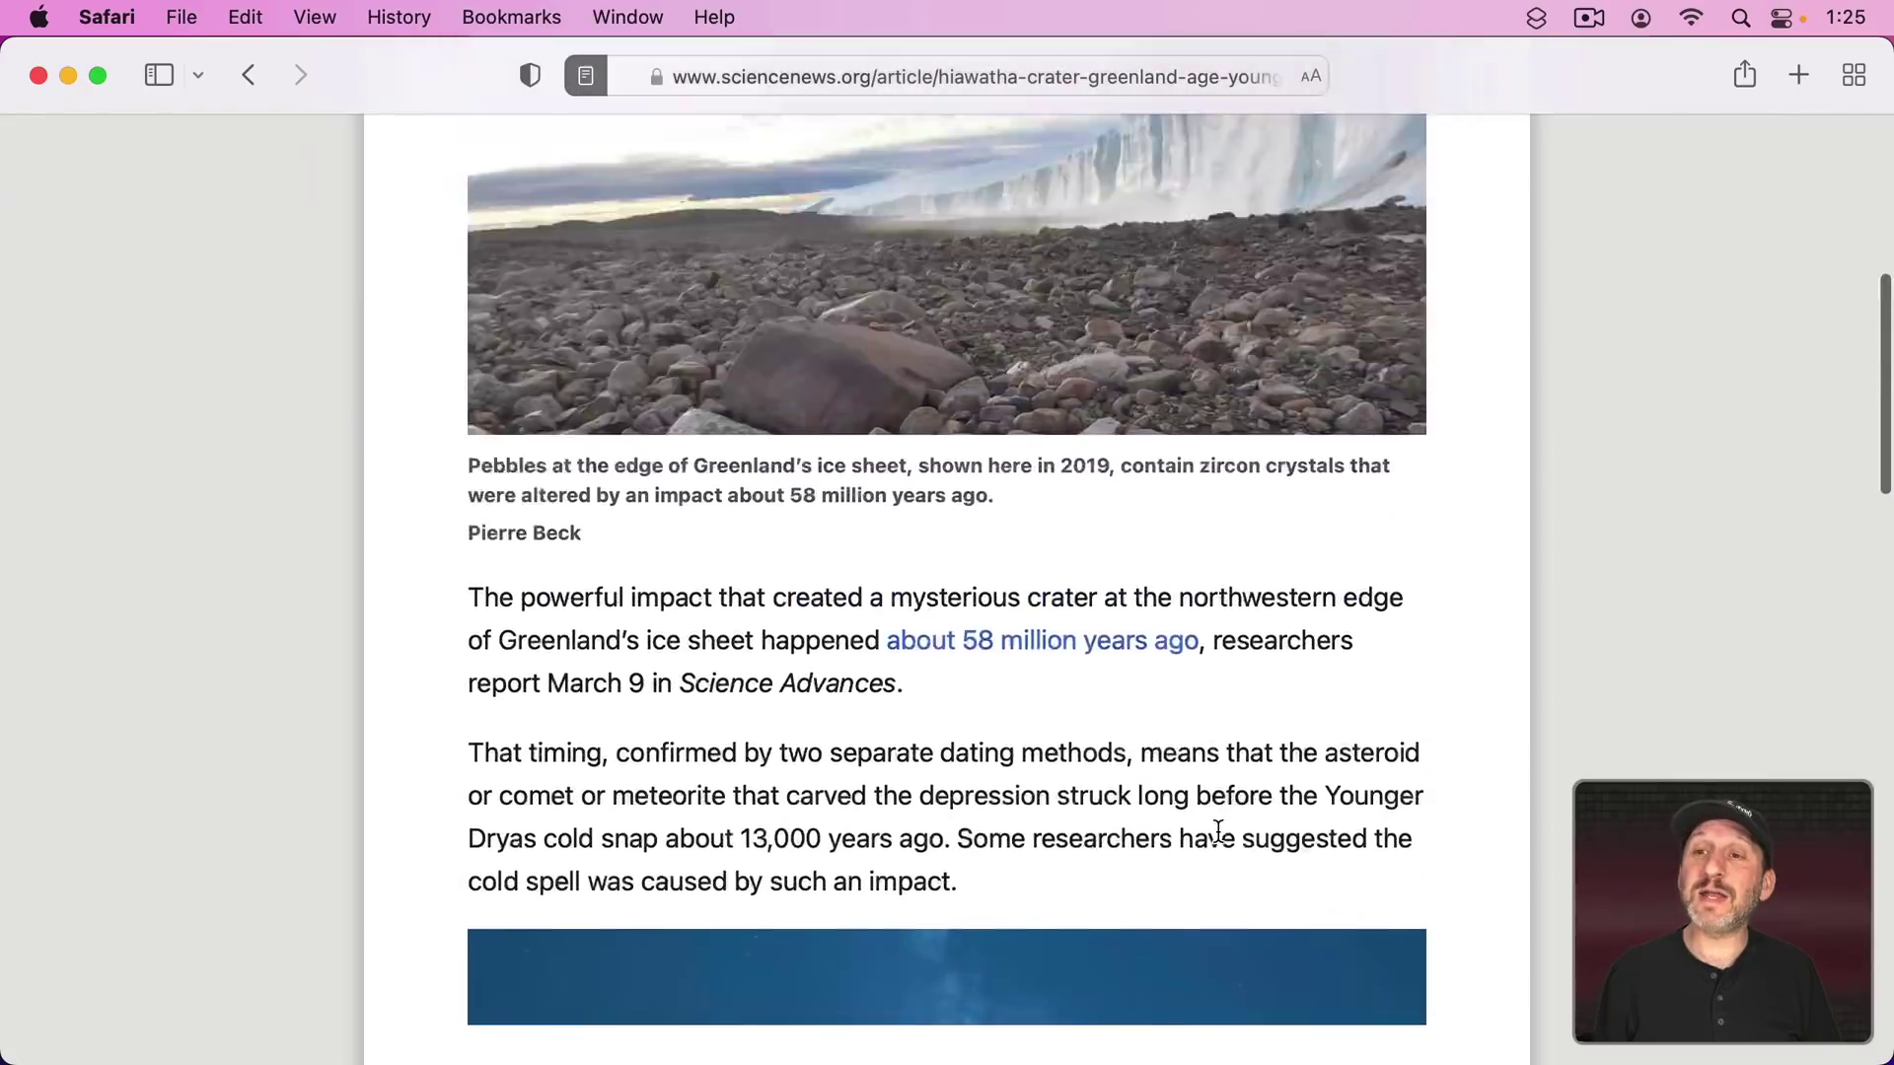
pyautogui.scroll(5, 1219, 831)
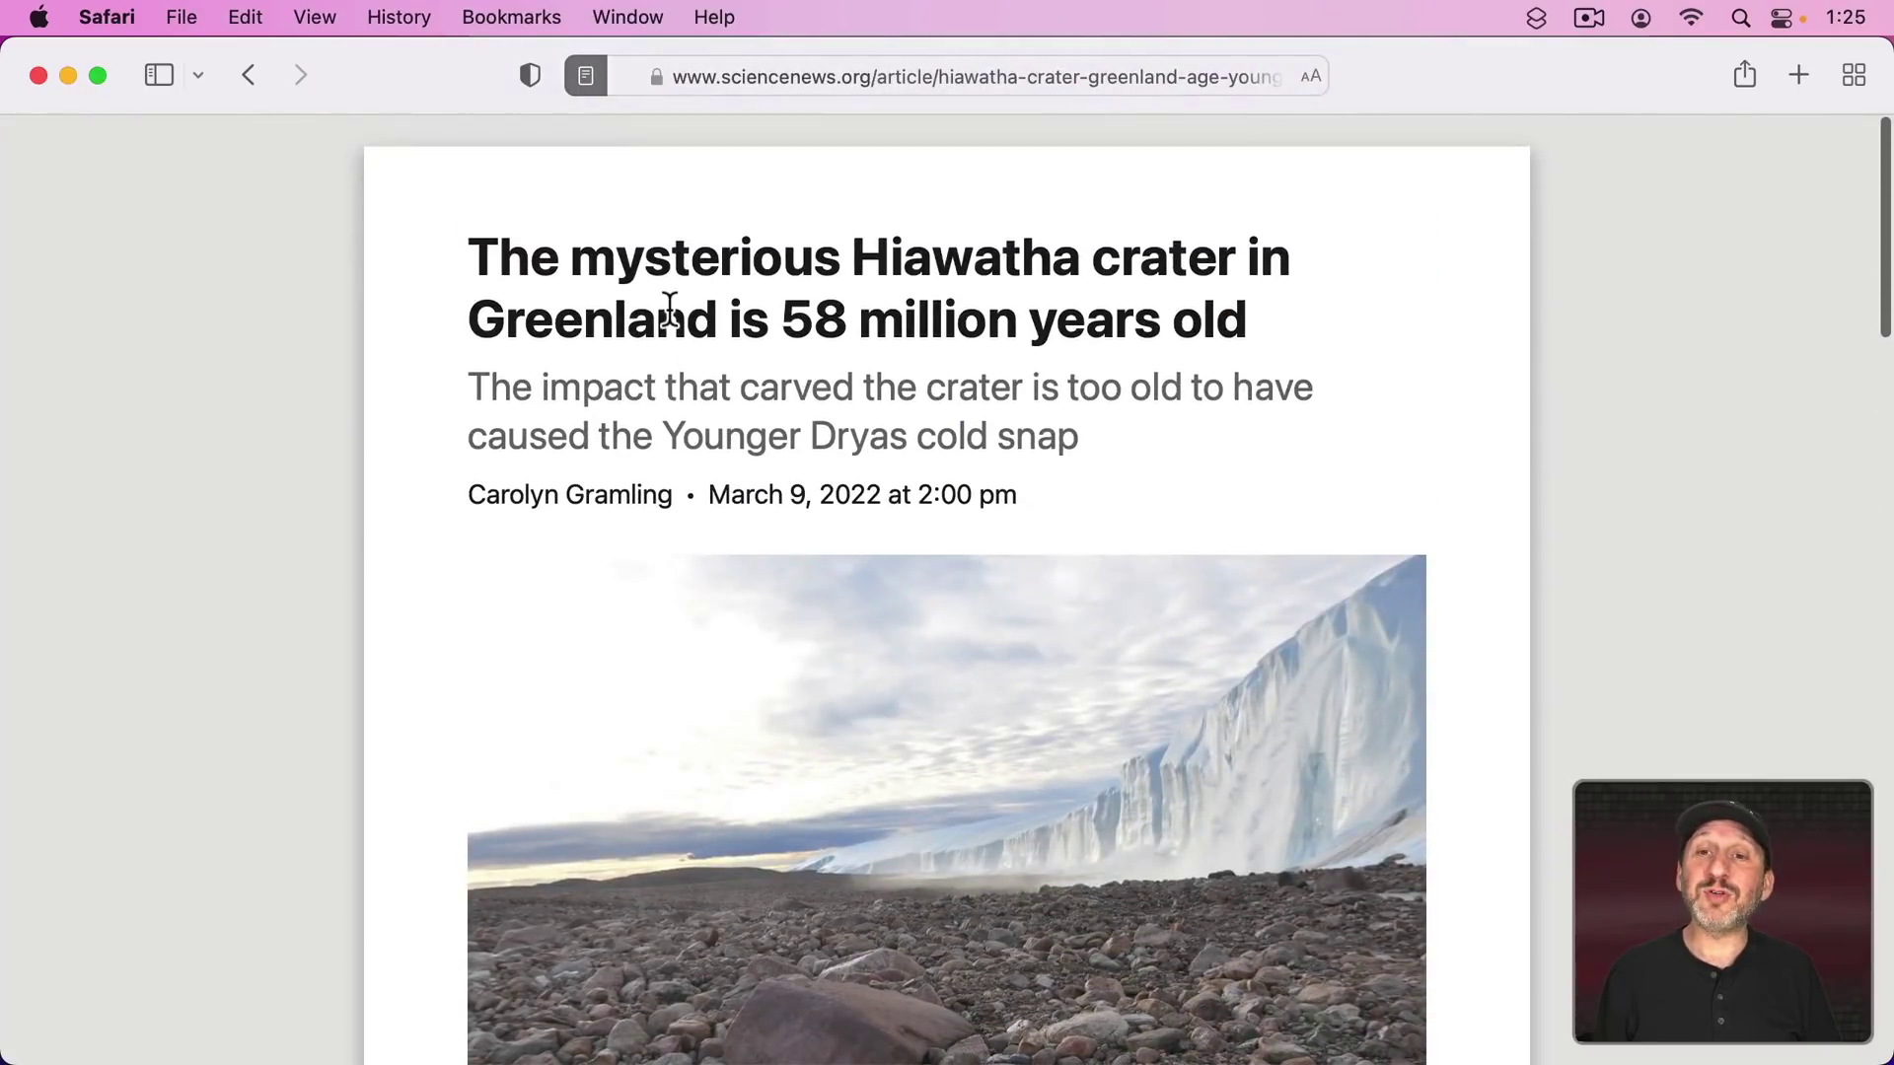
pyautogui.click(1313, 76)
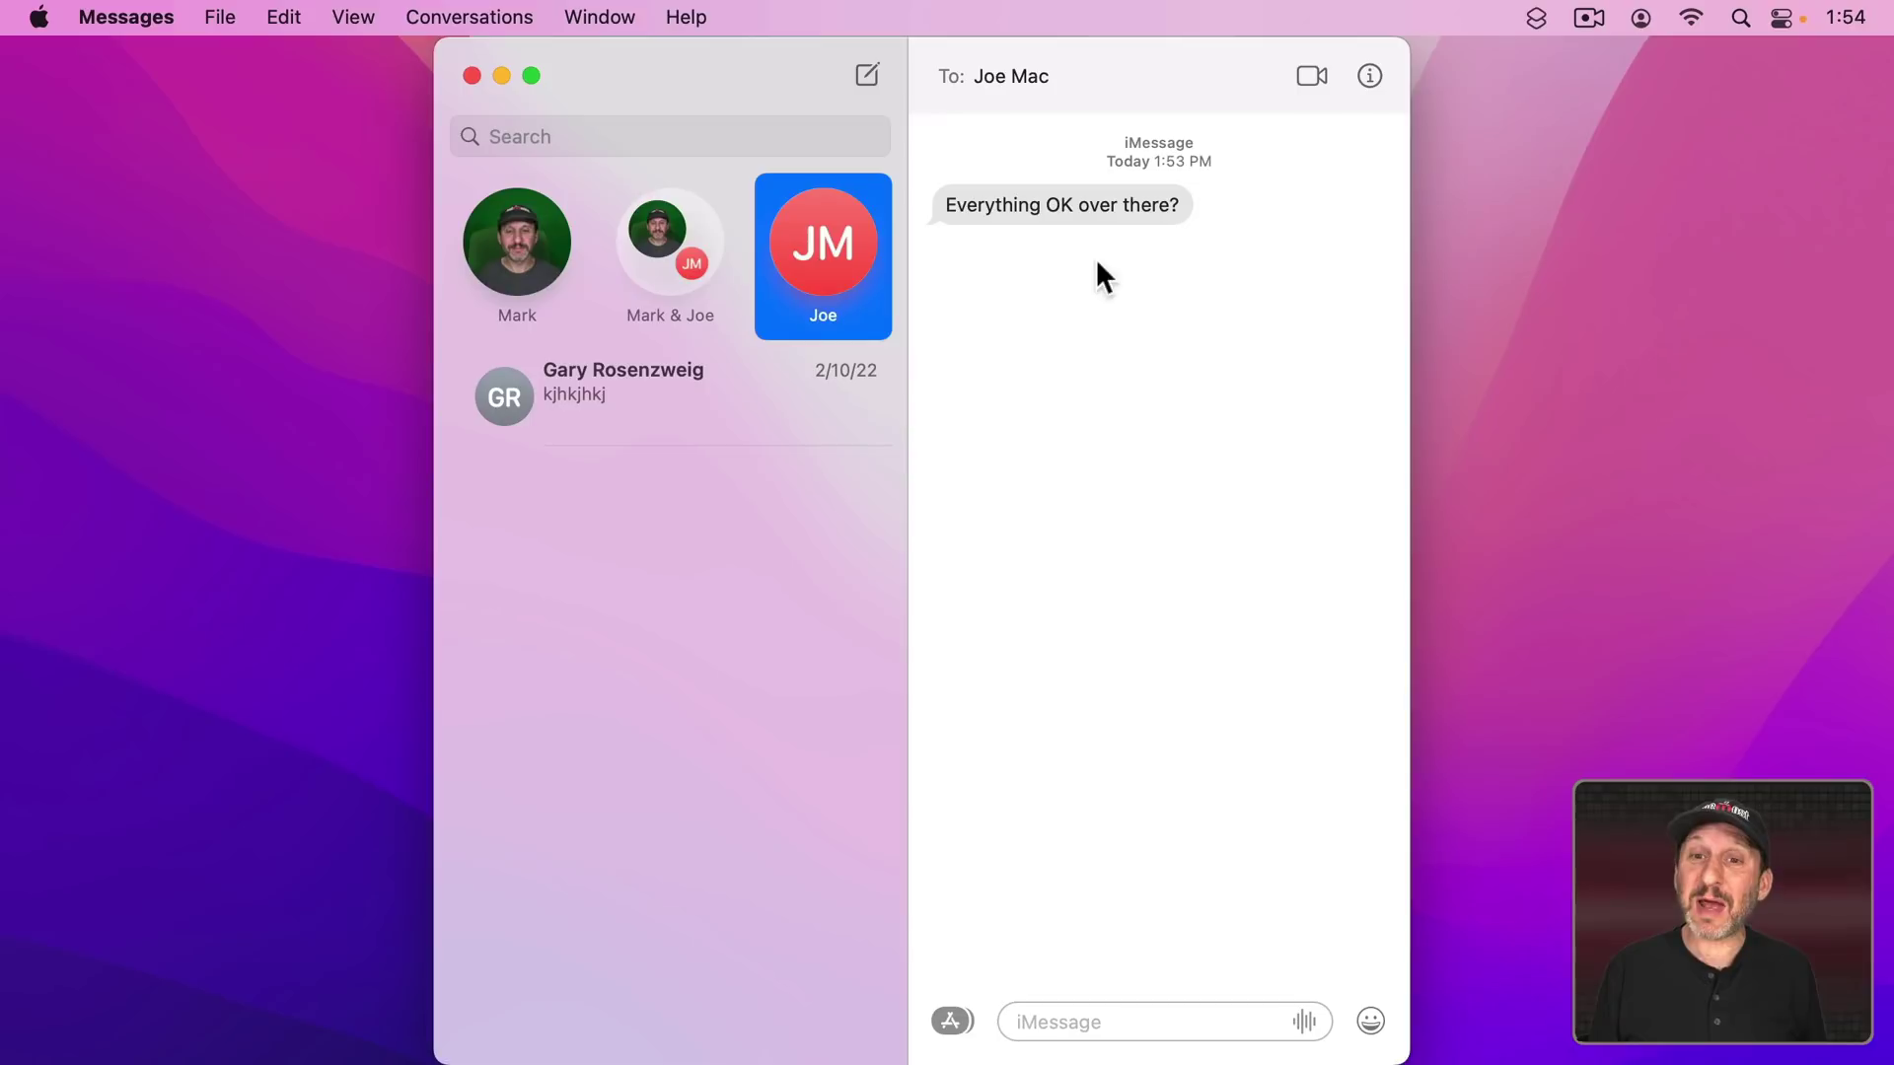
# Step: Add a thumbs-up Tapback to the received message 'Everything OK over there?'
pyautogui.click(1055, 1015)
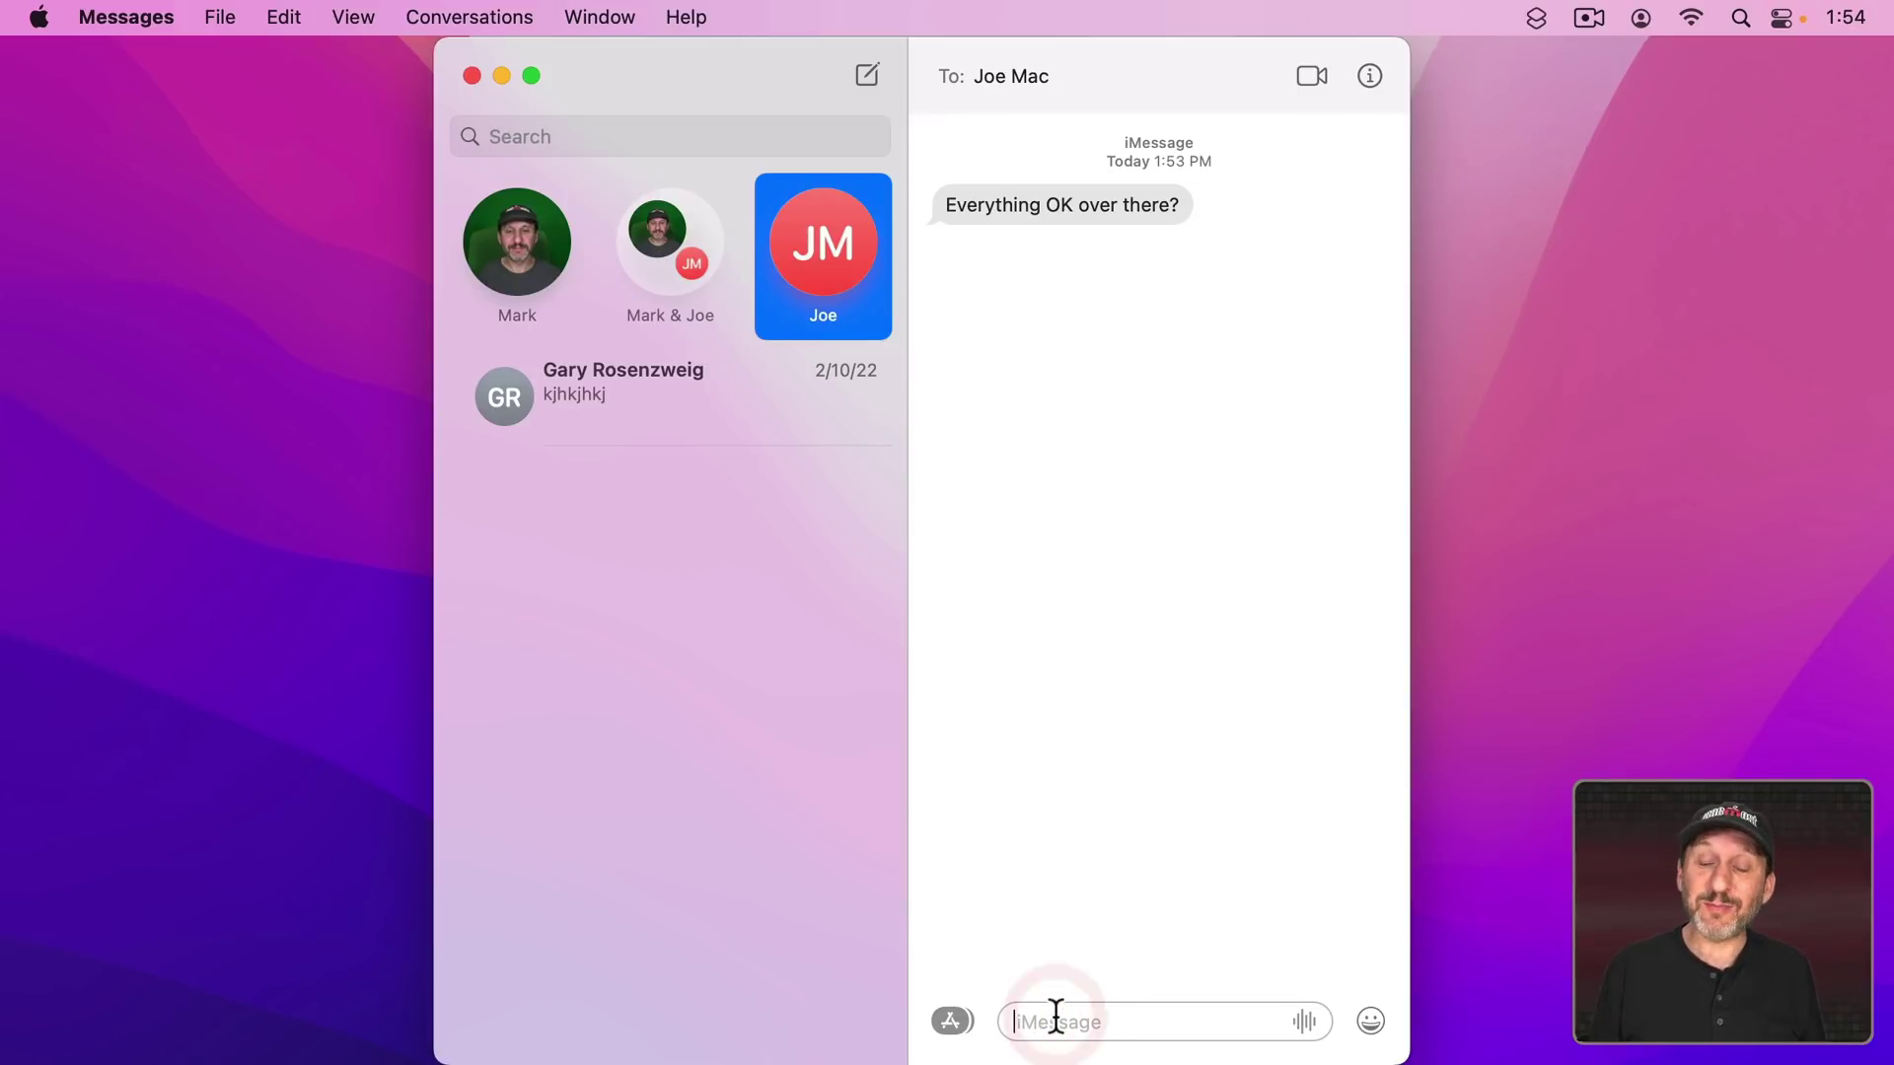
pyautogui.rightClick(1028, 205)
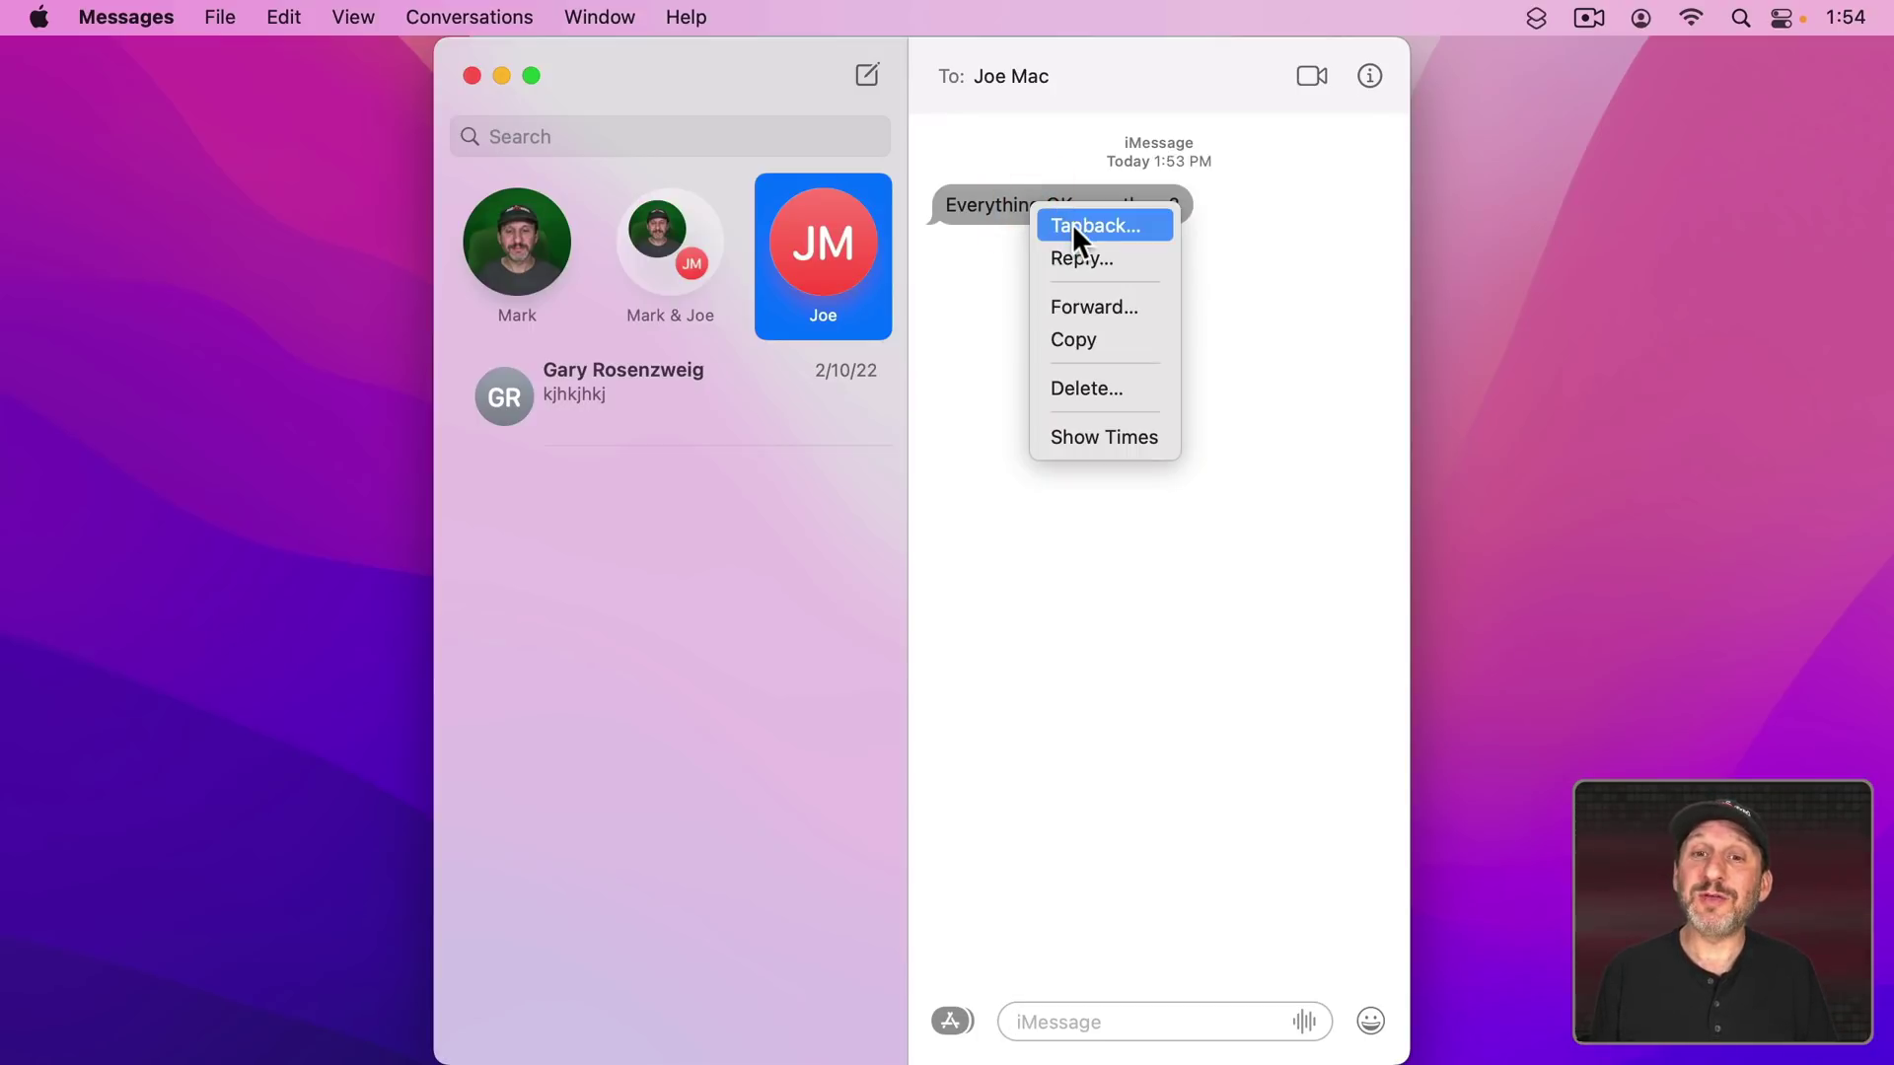
pyautogui.click(1073, 225)
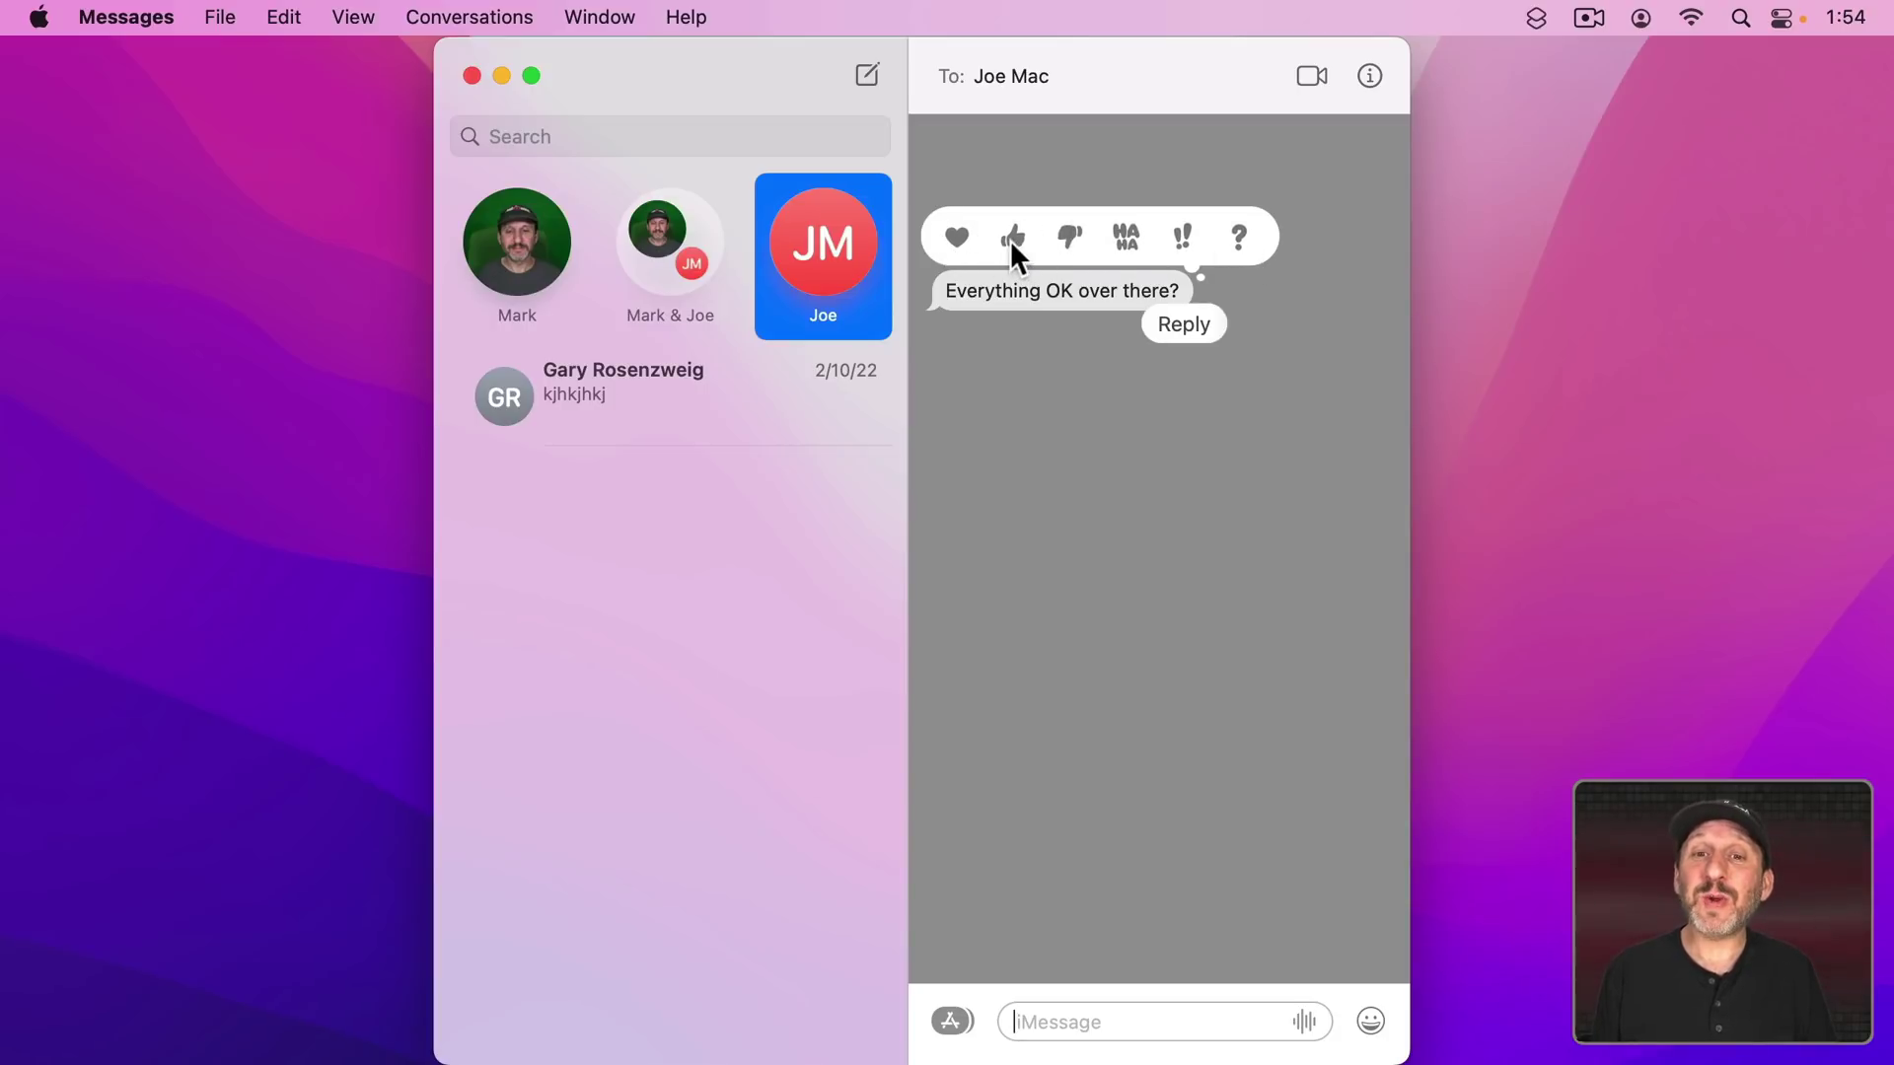
pyautogui.click(1013, 237)
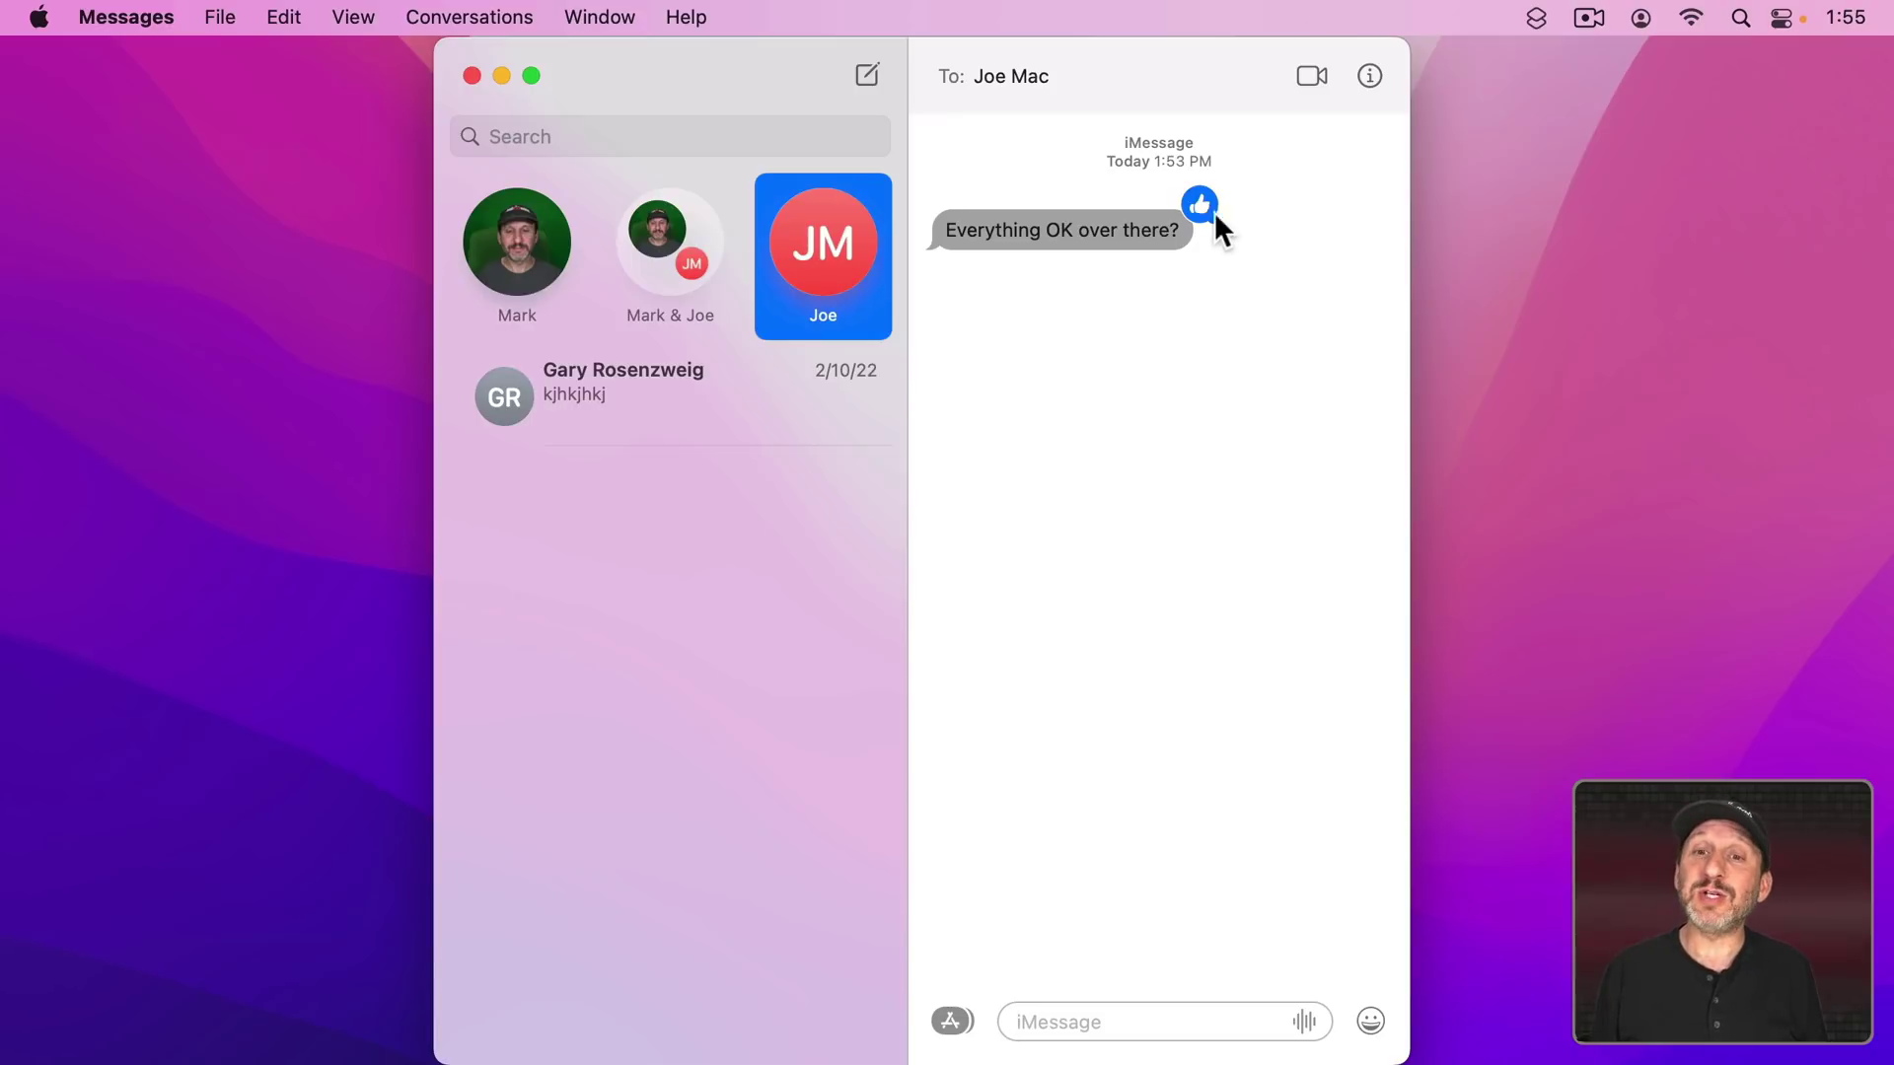
pyautogui.keyDown('ctrl'); pyautogui.click(1088, 227); pyautogui.keyUp('ctrl')
pyautogui.click(1120, 233)
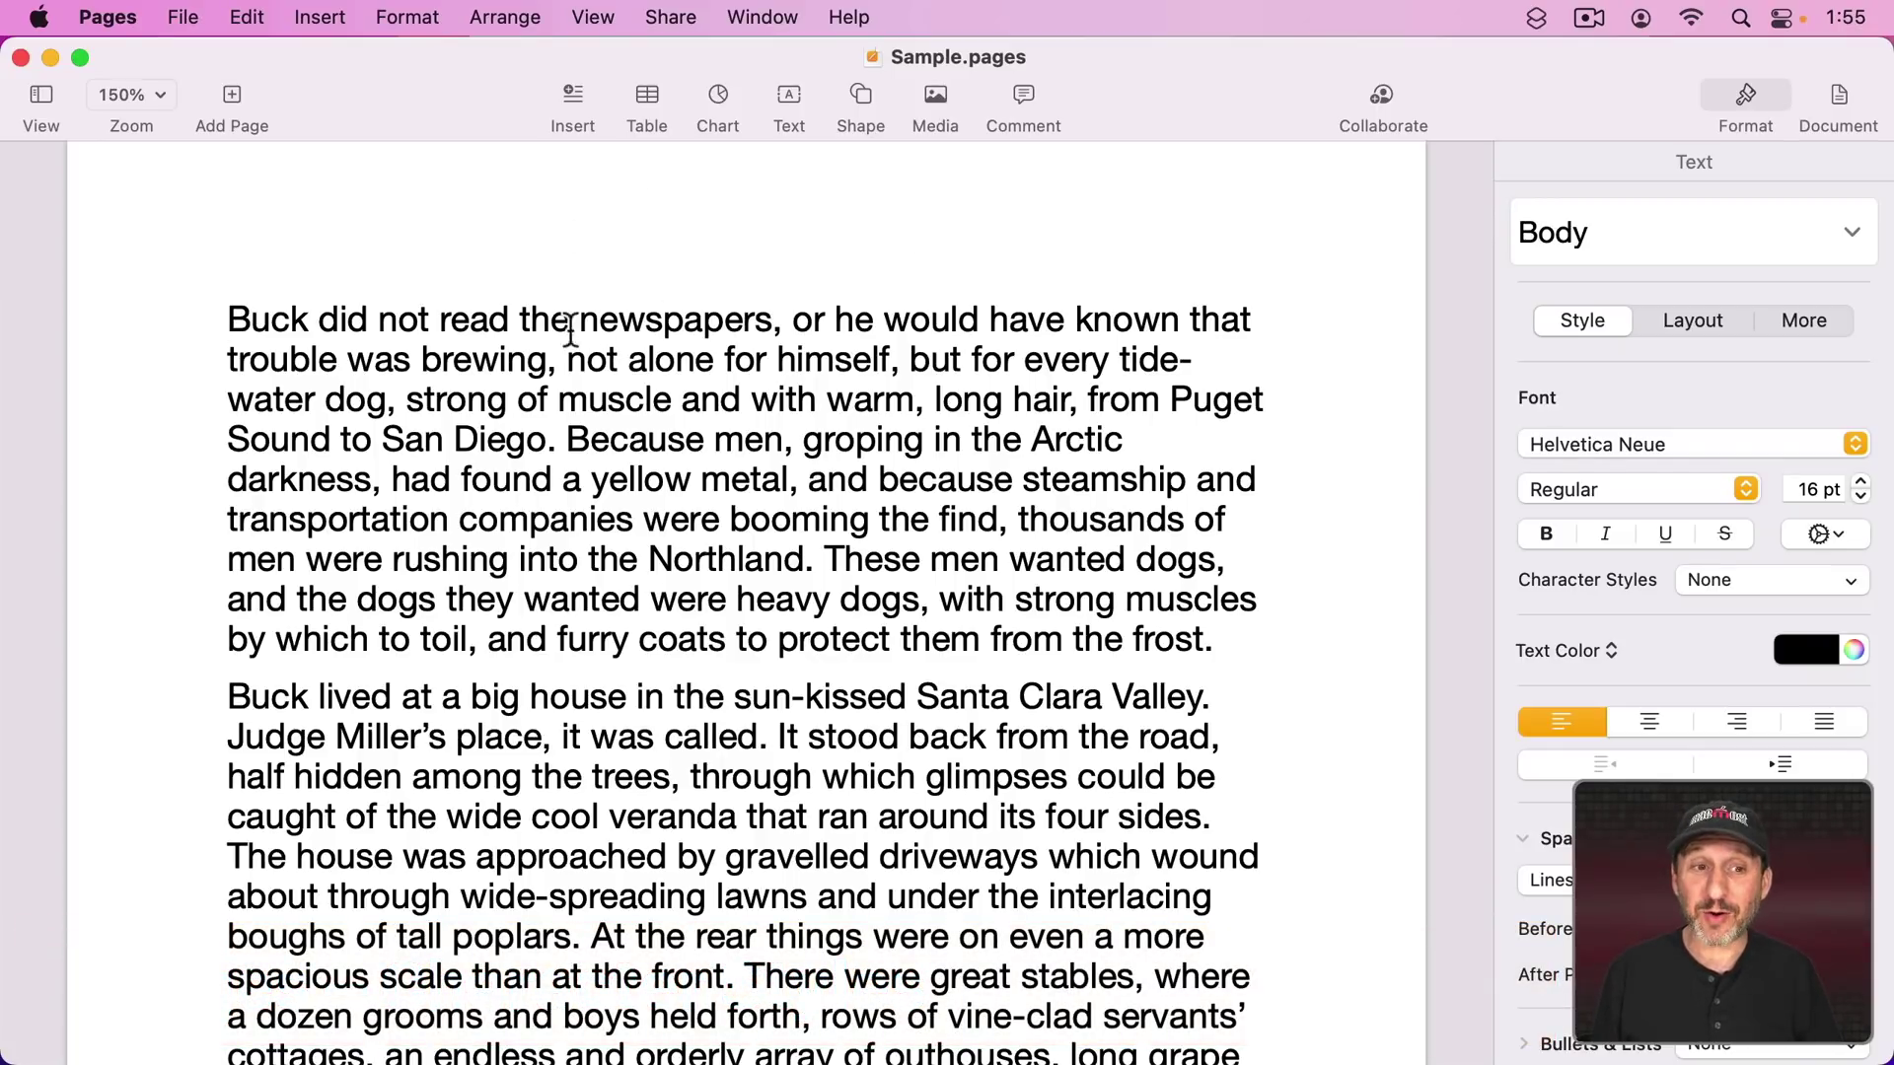
# Step: Select the first paragraph and enlarge its font to 17 pt
pyautogui.doubleClick(608, 366)
pyautogui.moveTo(607, 367); pyautogui.dragTo(1246, 631)
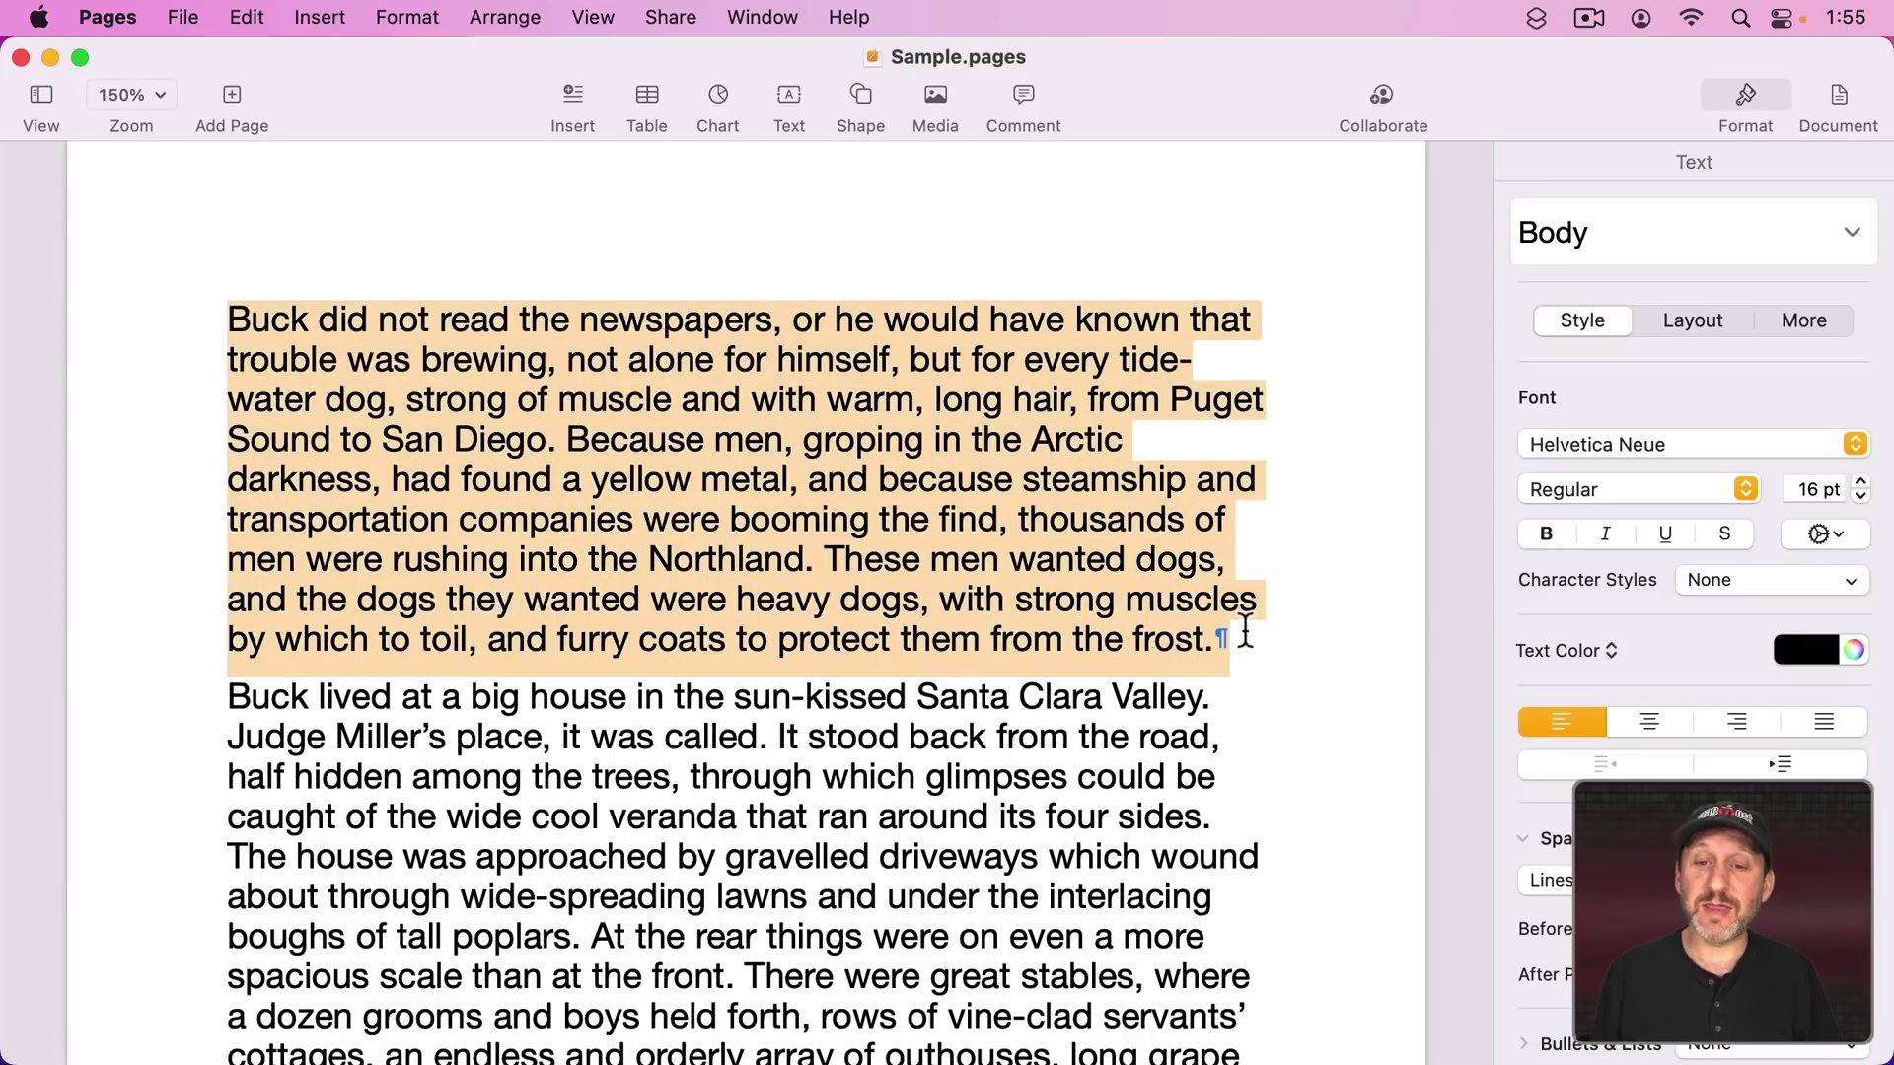
pyautogui.click(1861, 484)
pyautogui.click(1861, 483)
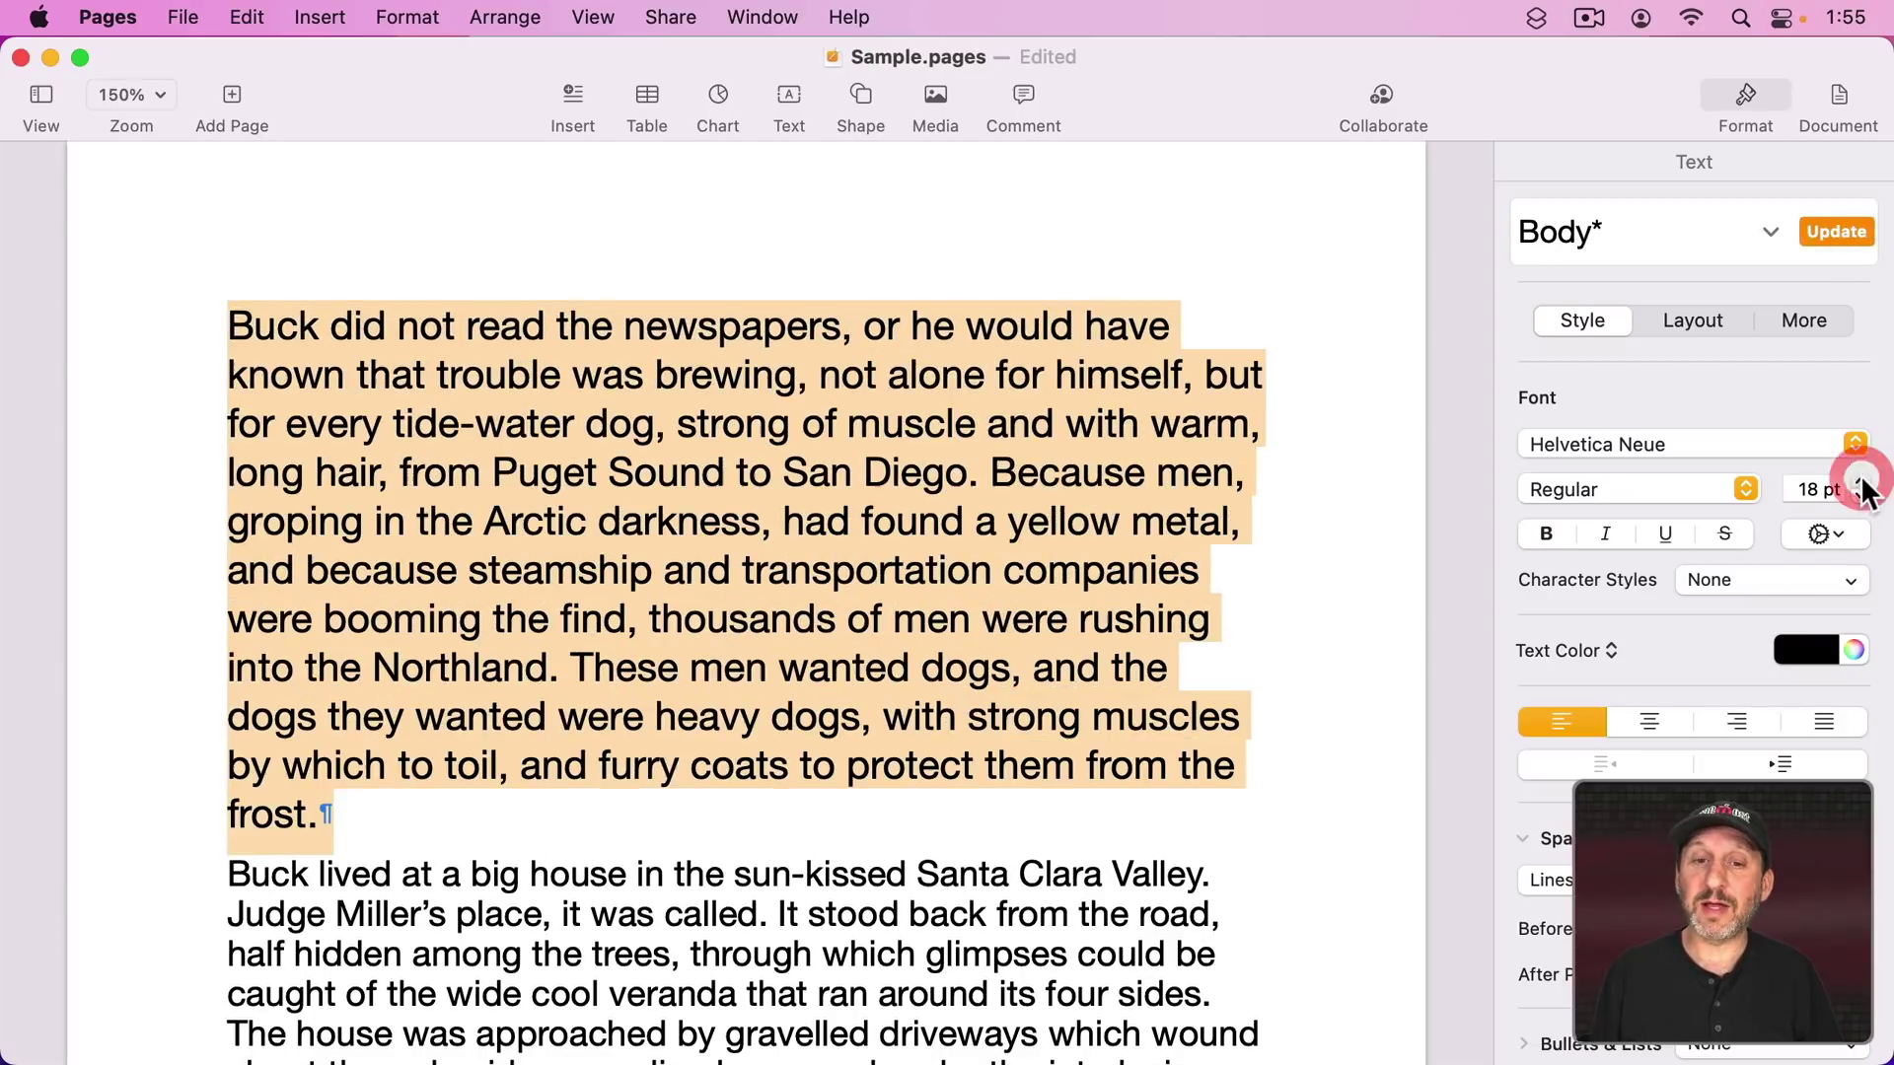
# Step: Update the Body style to match the paragraph, then undo that update
pyautogui.click(1764, 237)
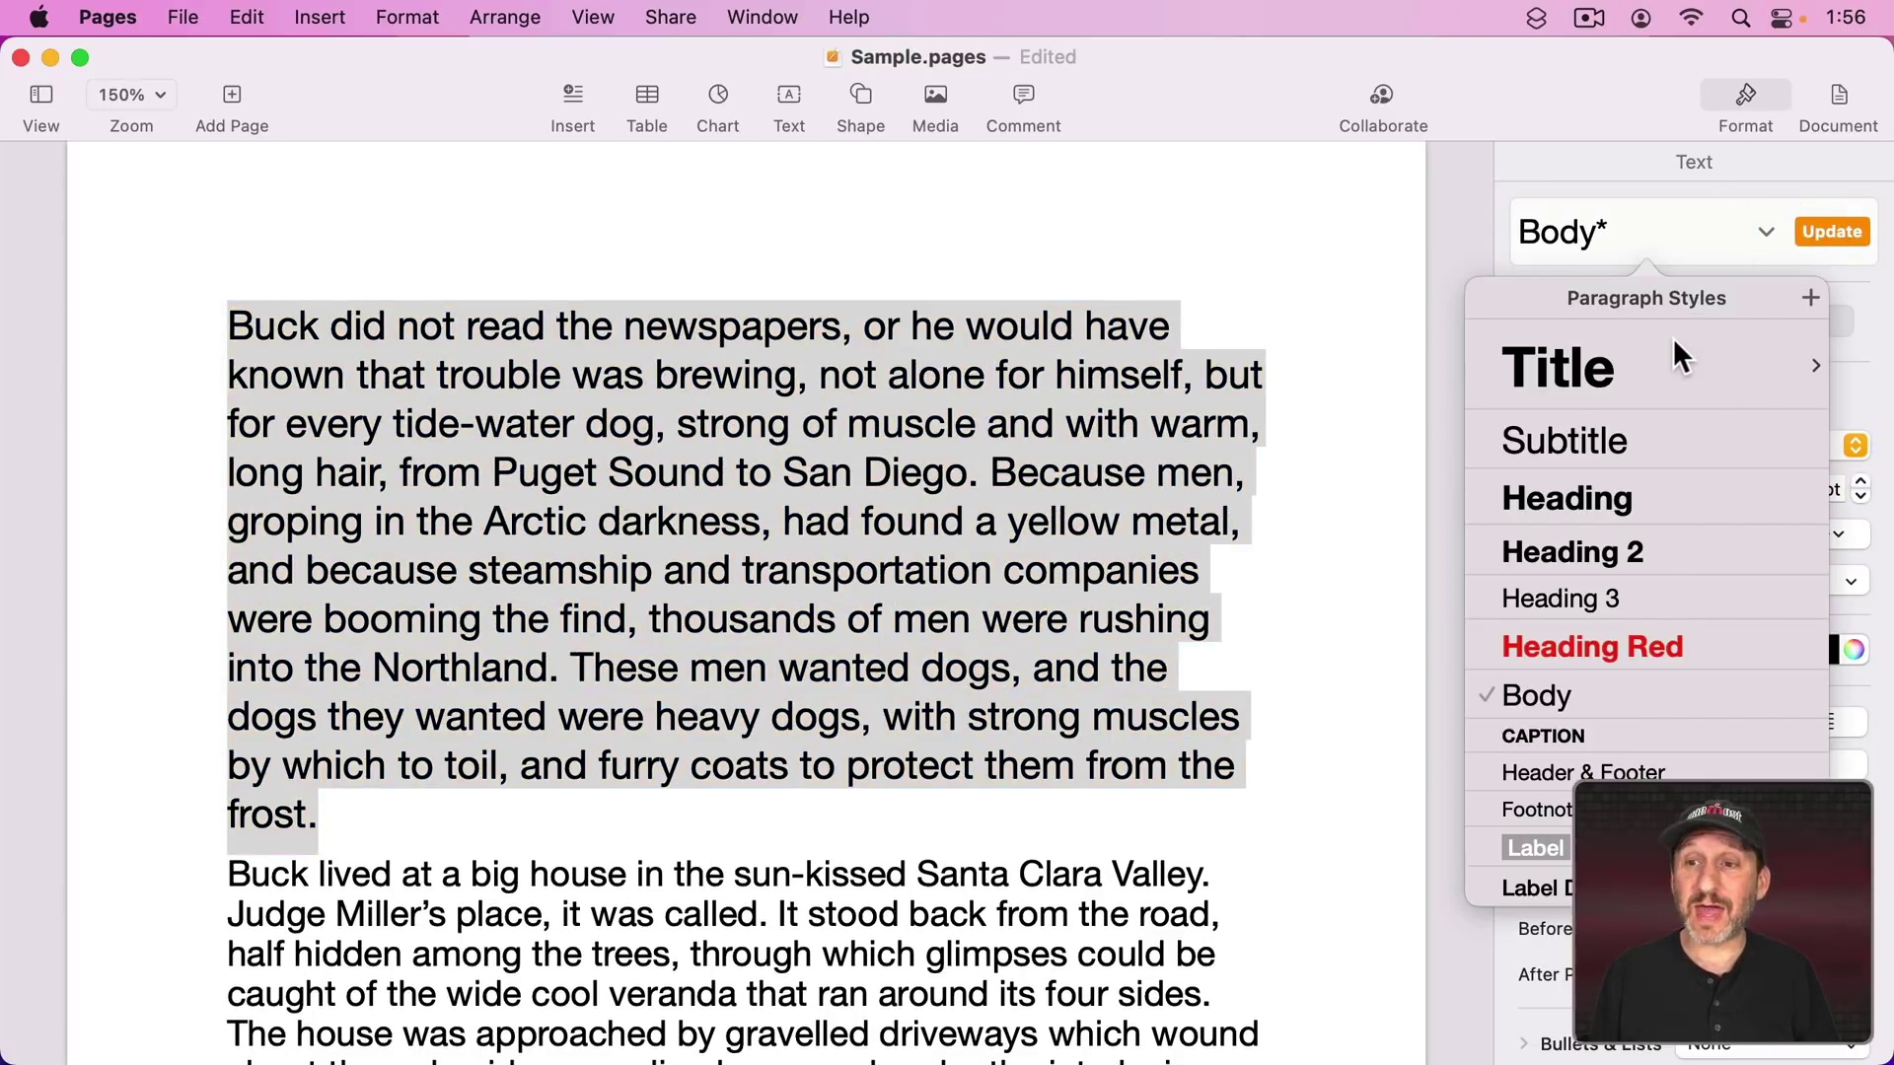
pyautogui.click(1582, 184)
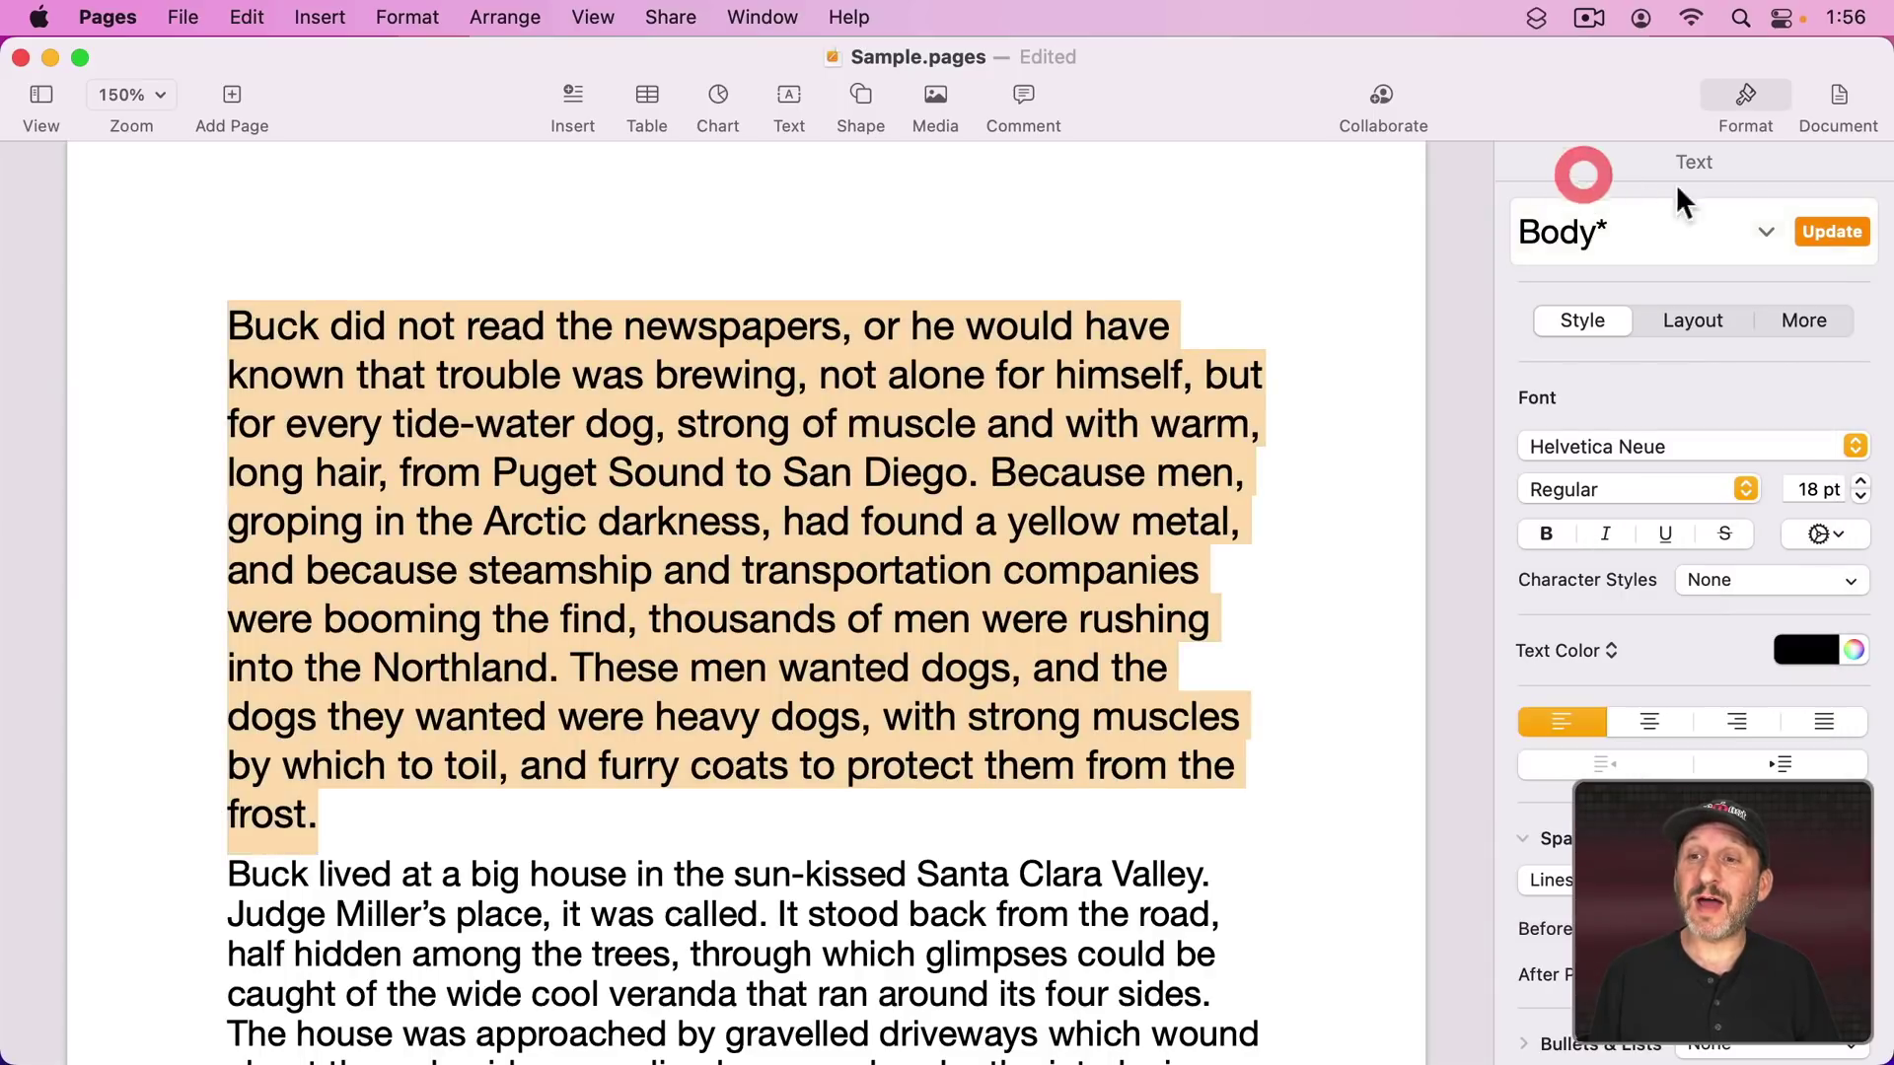
pyautogui.click(1825, 231)
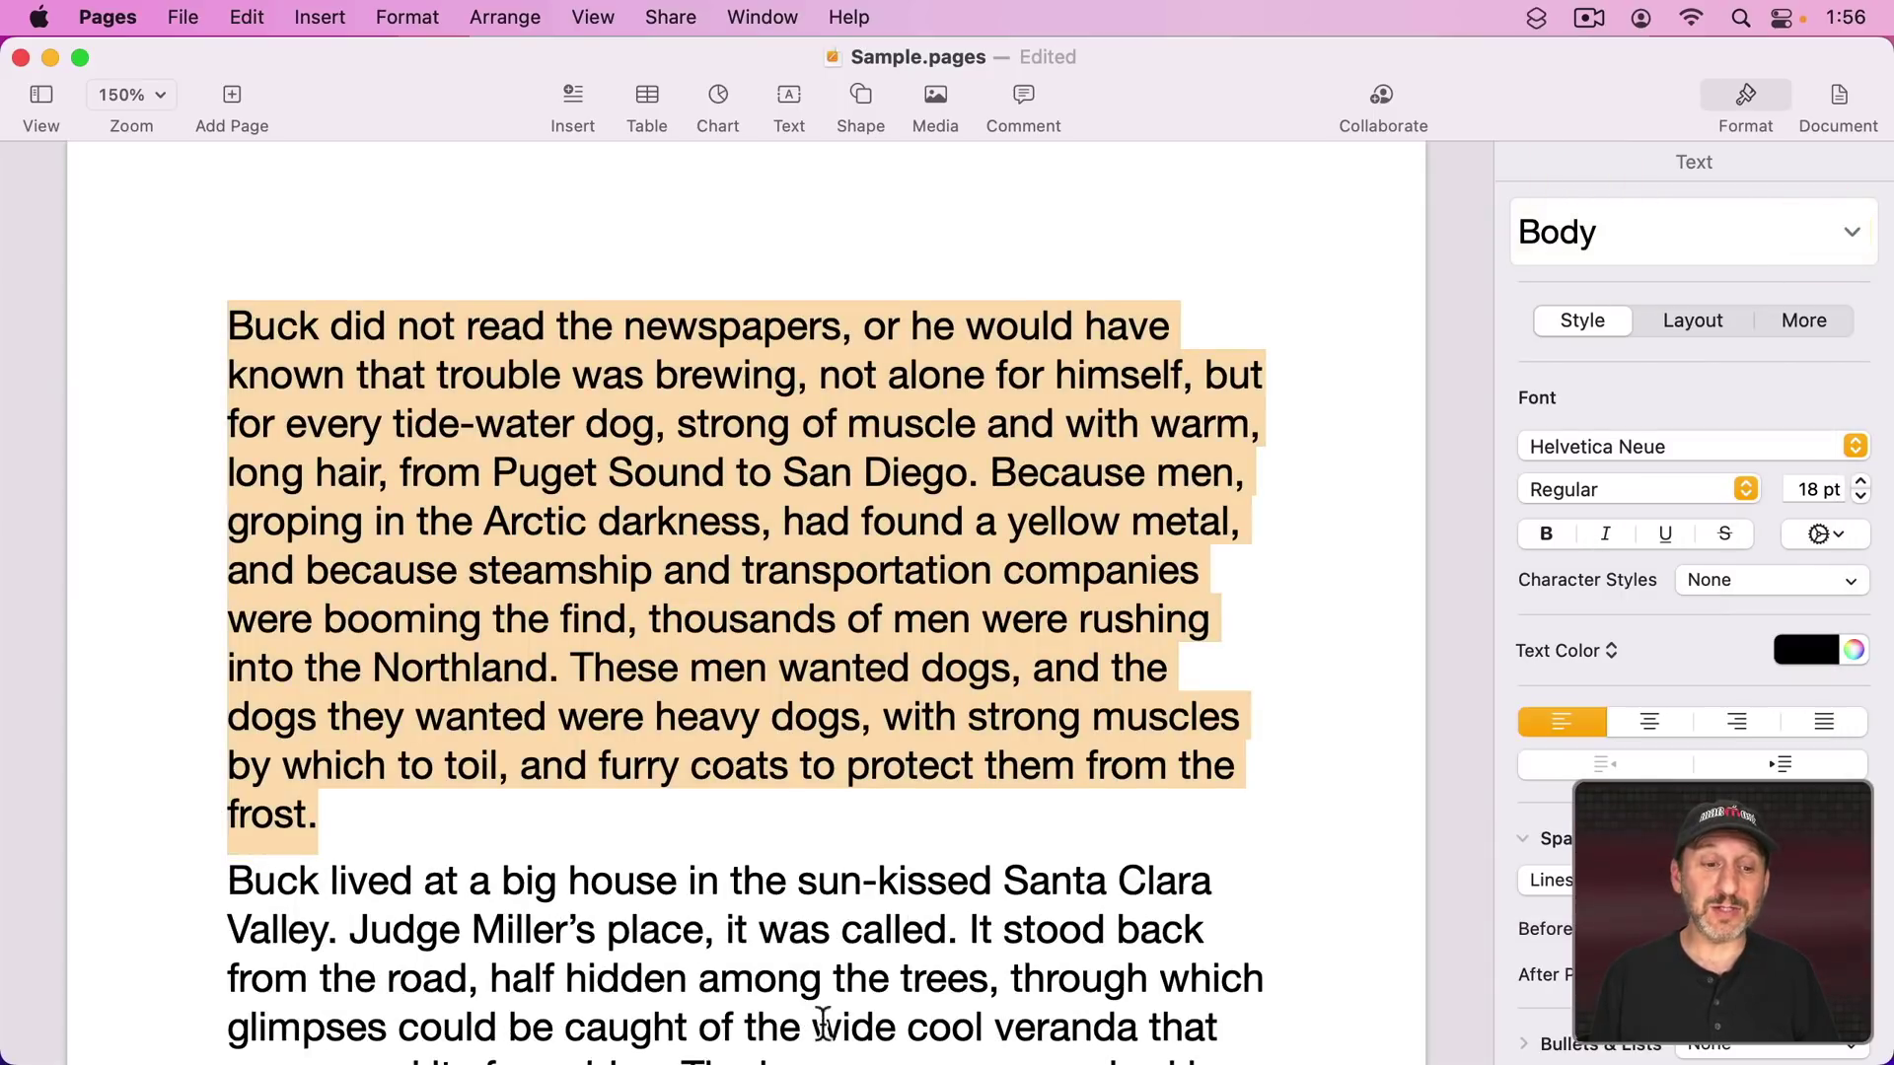
pyautogui.press('super+z')
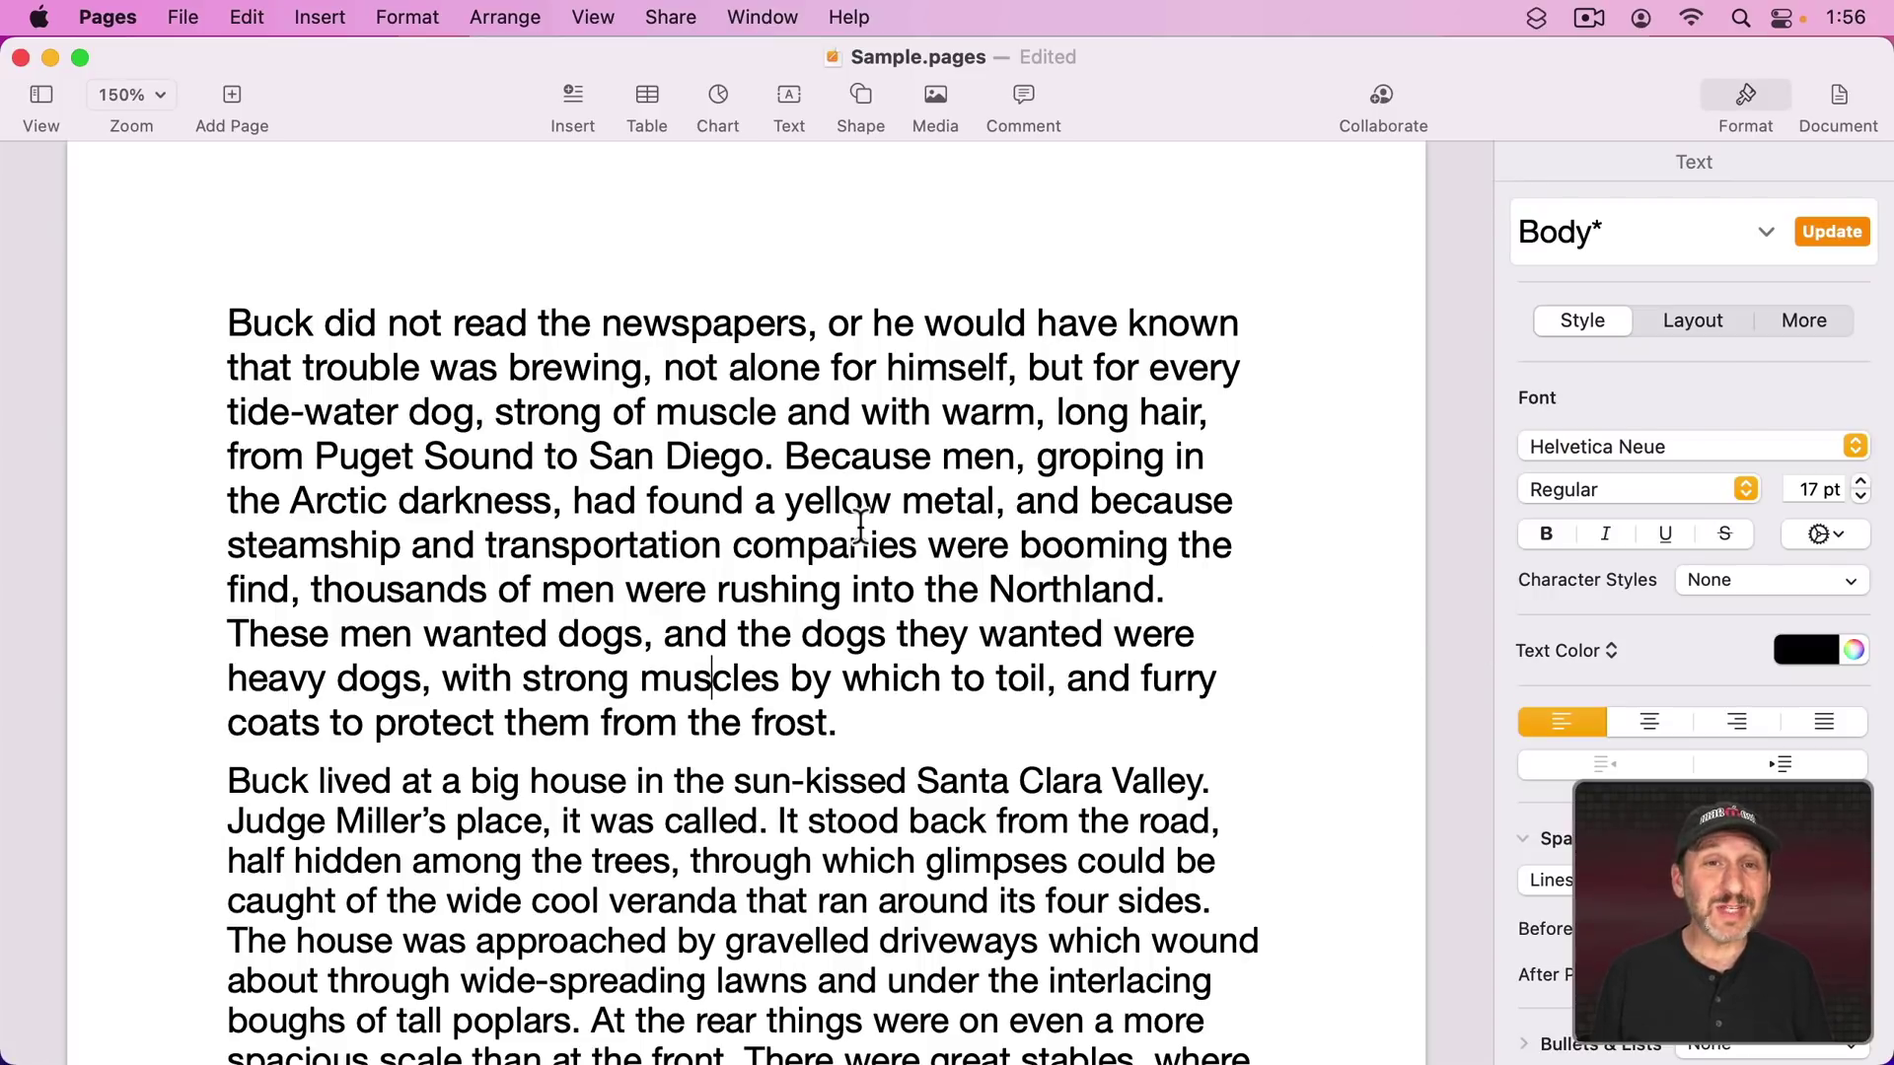
# Step: Make San Diego bold, underlined and blue
pyautogui.moveTo(589, 456); pyautogui.dragTo(765, 456)
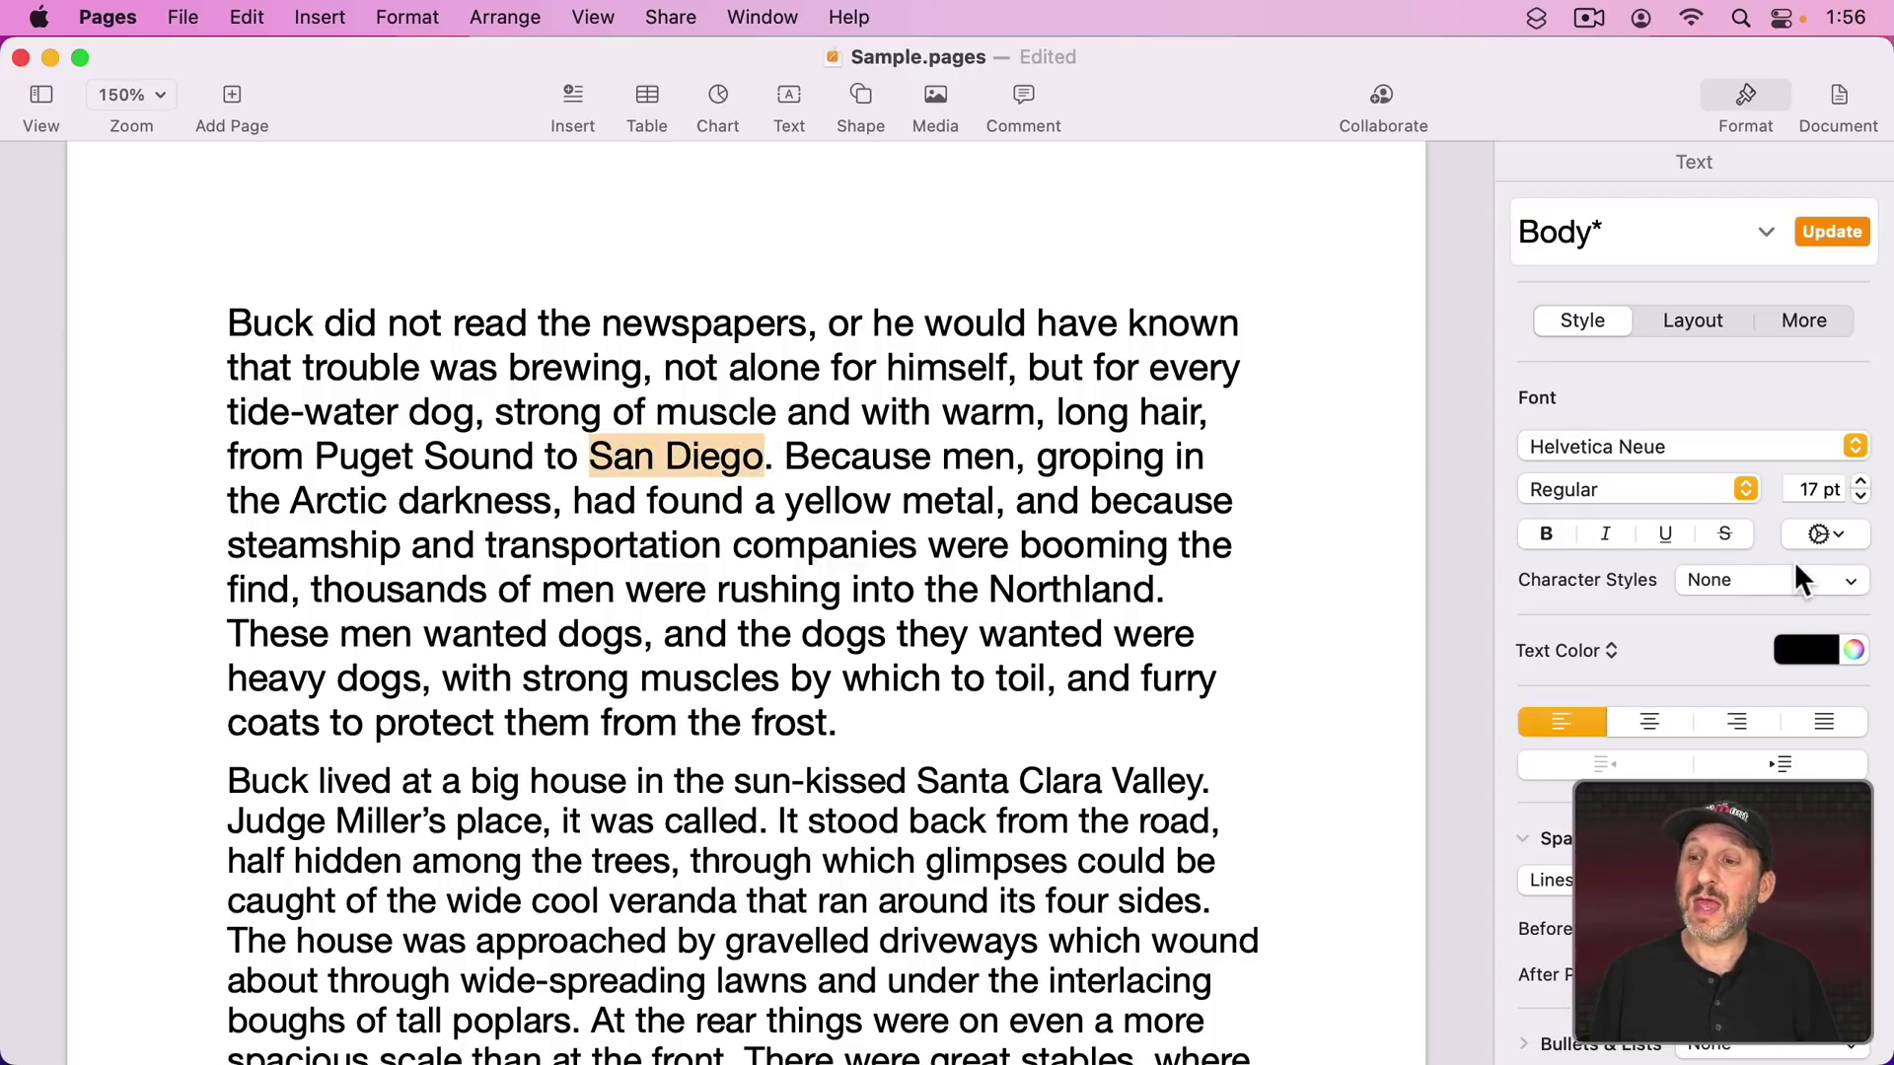
pyautogui.click(1548, 535)
pyautogui.click(1666, 533)
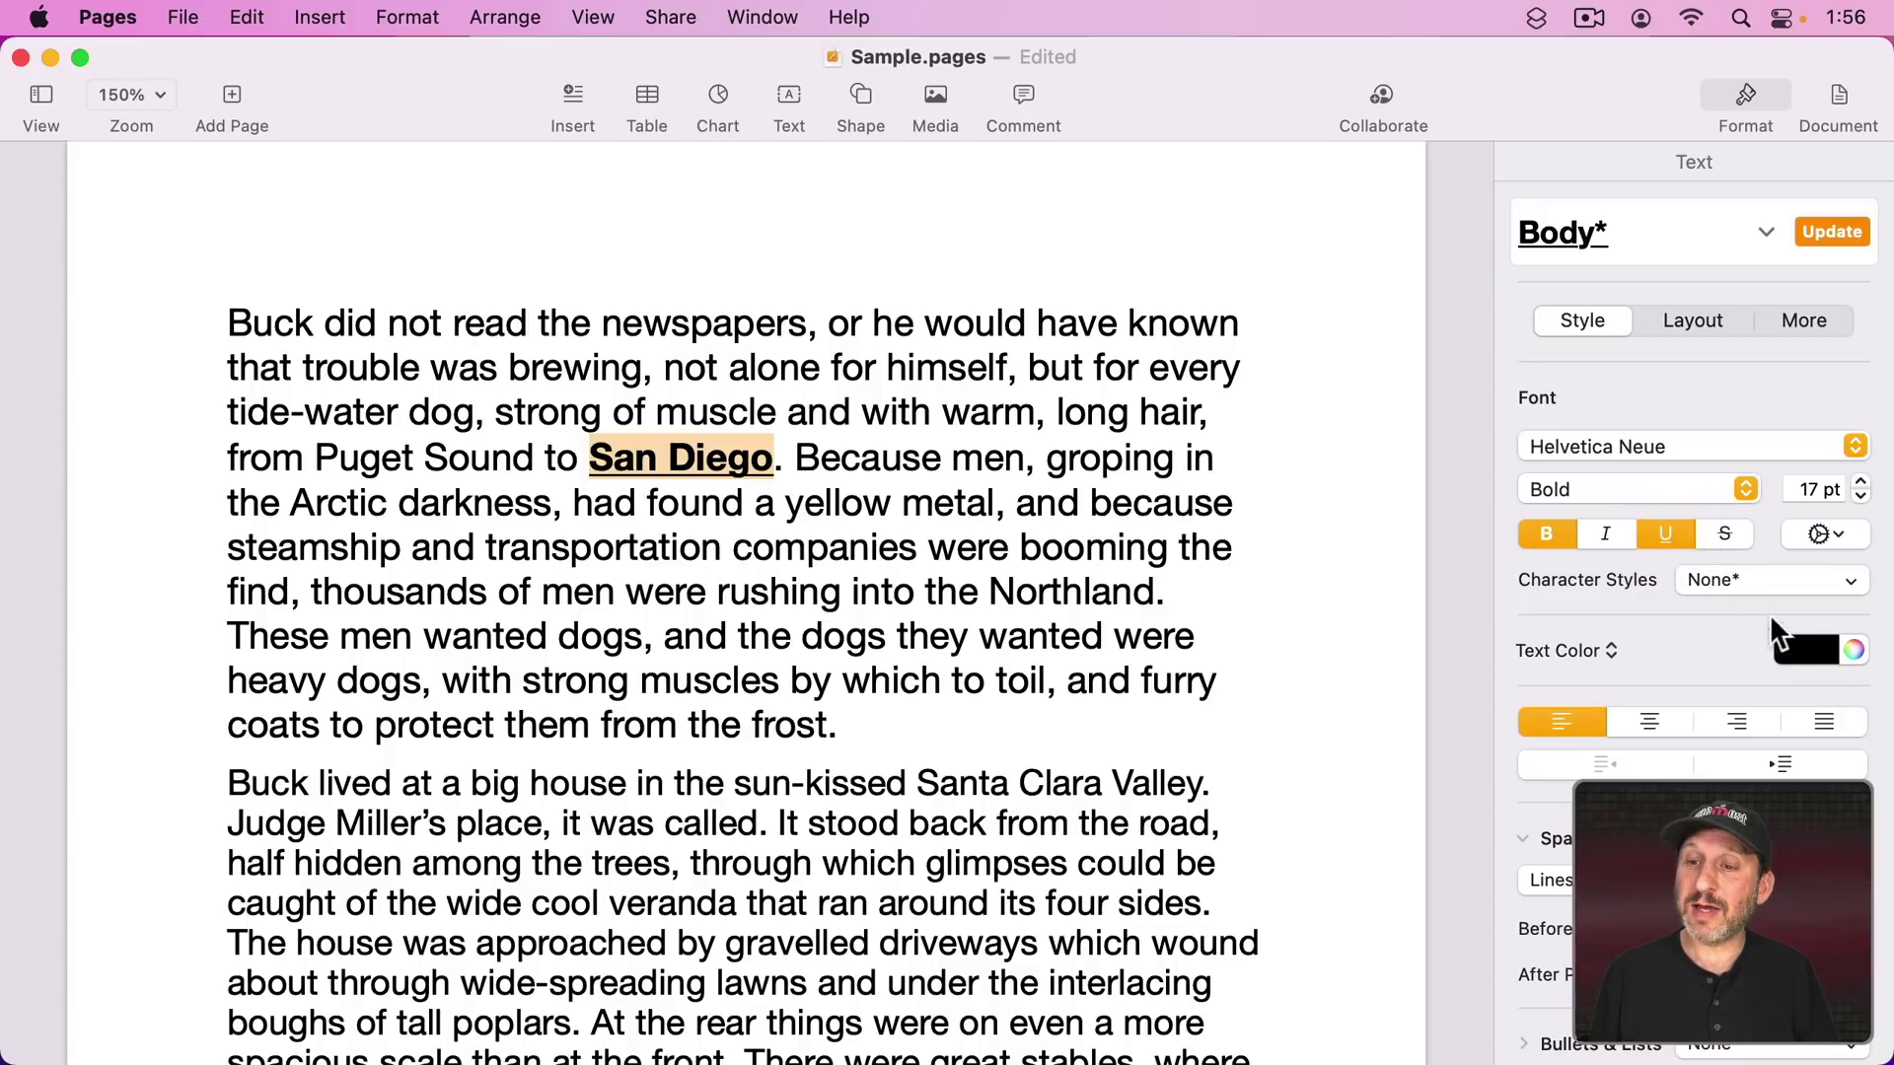
pyautogui.click(1823, 649)
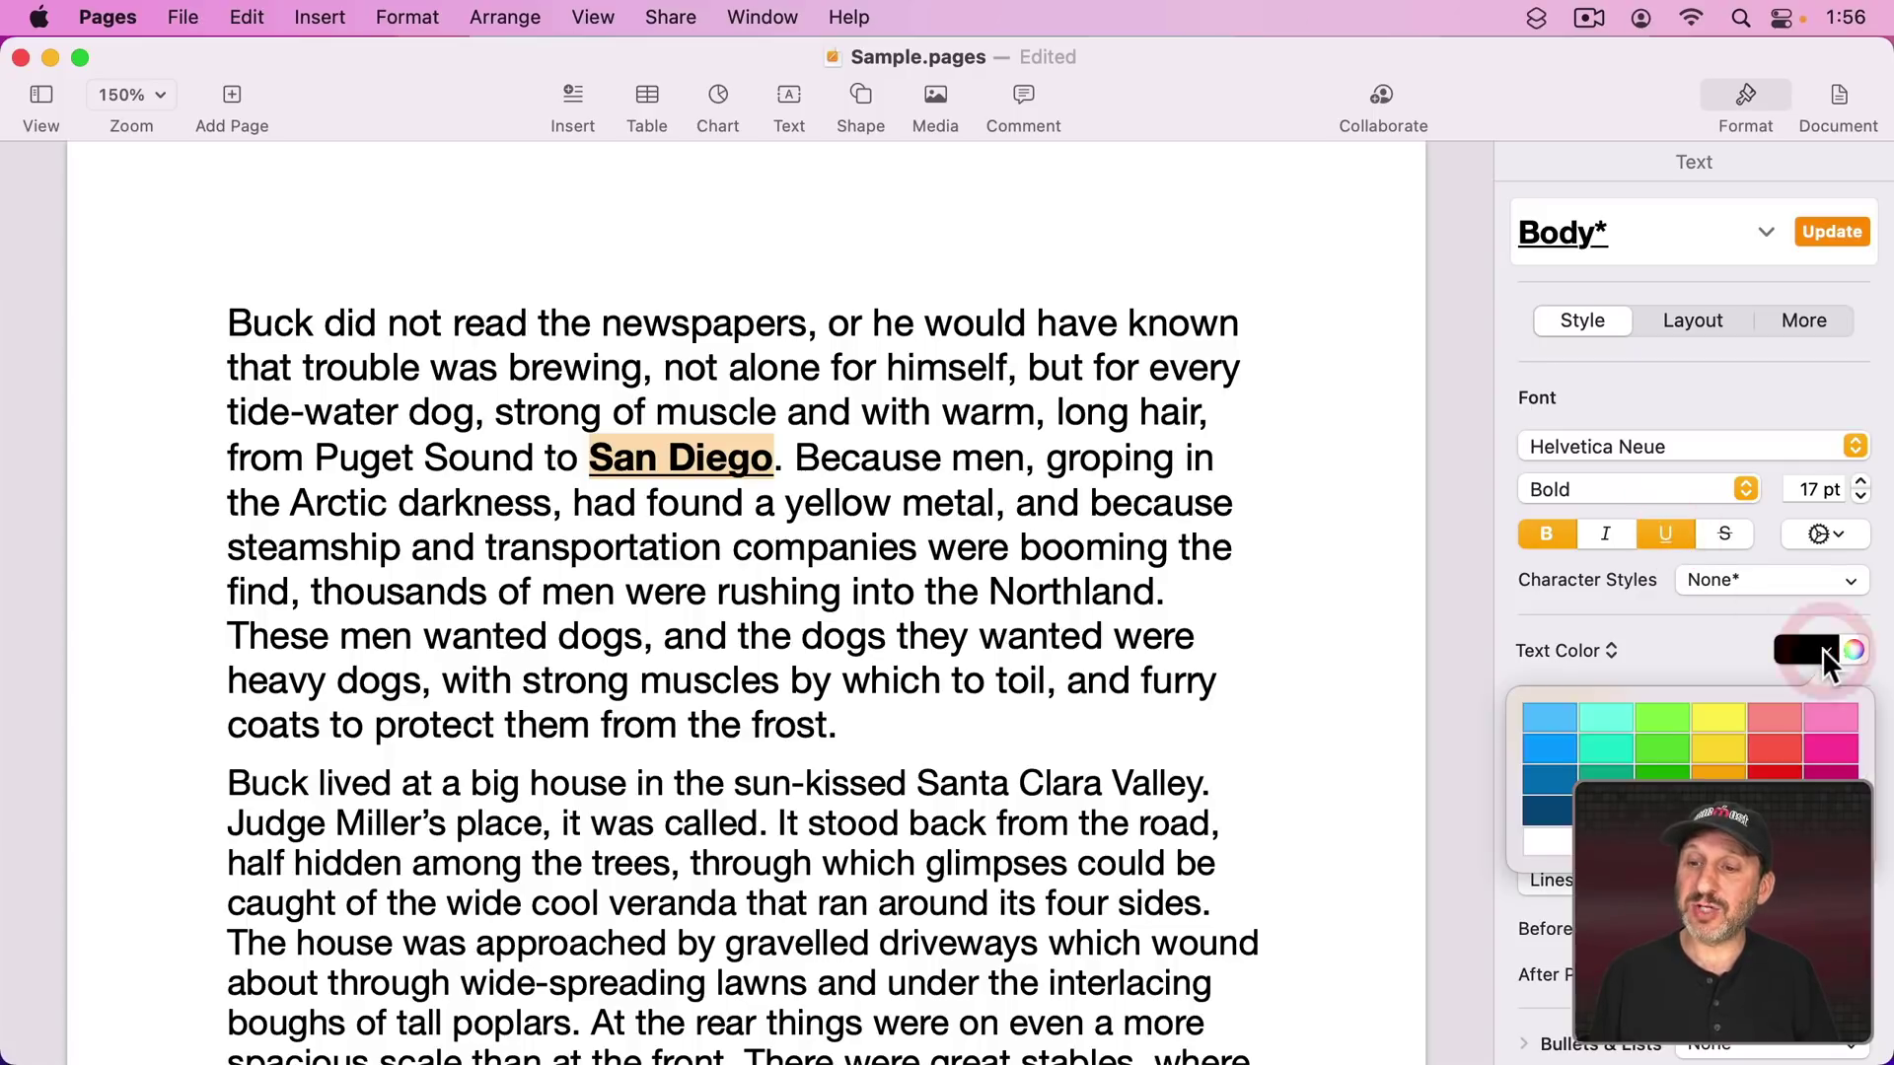
pyautogui.click(1550, 747)
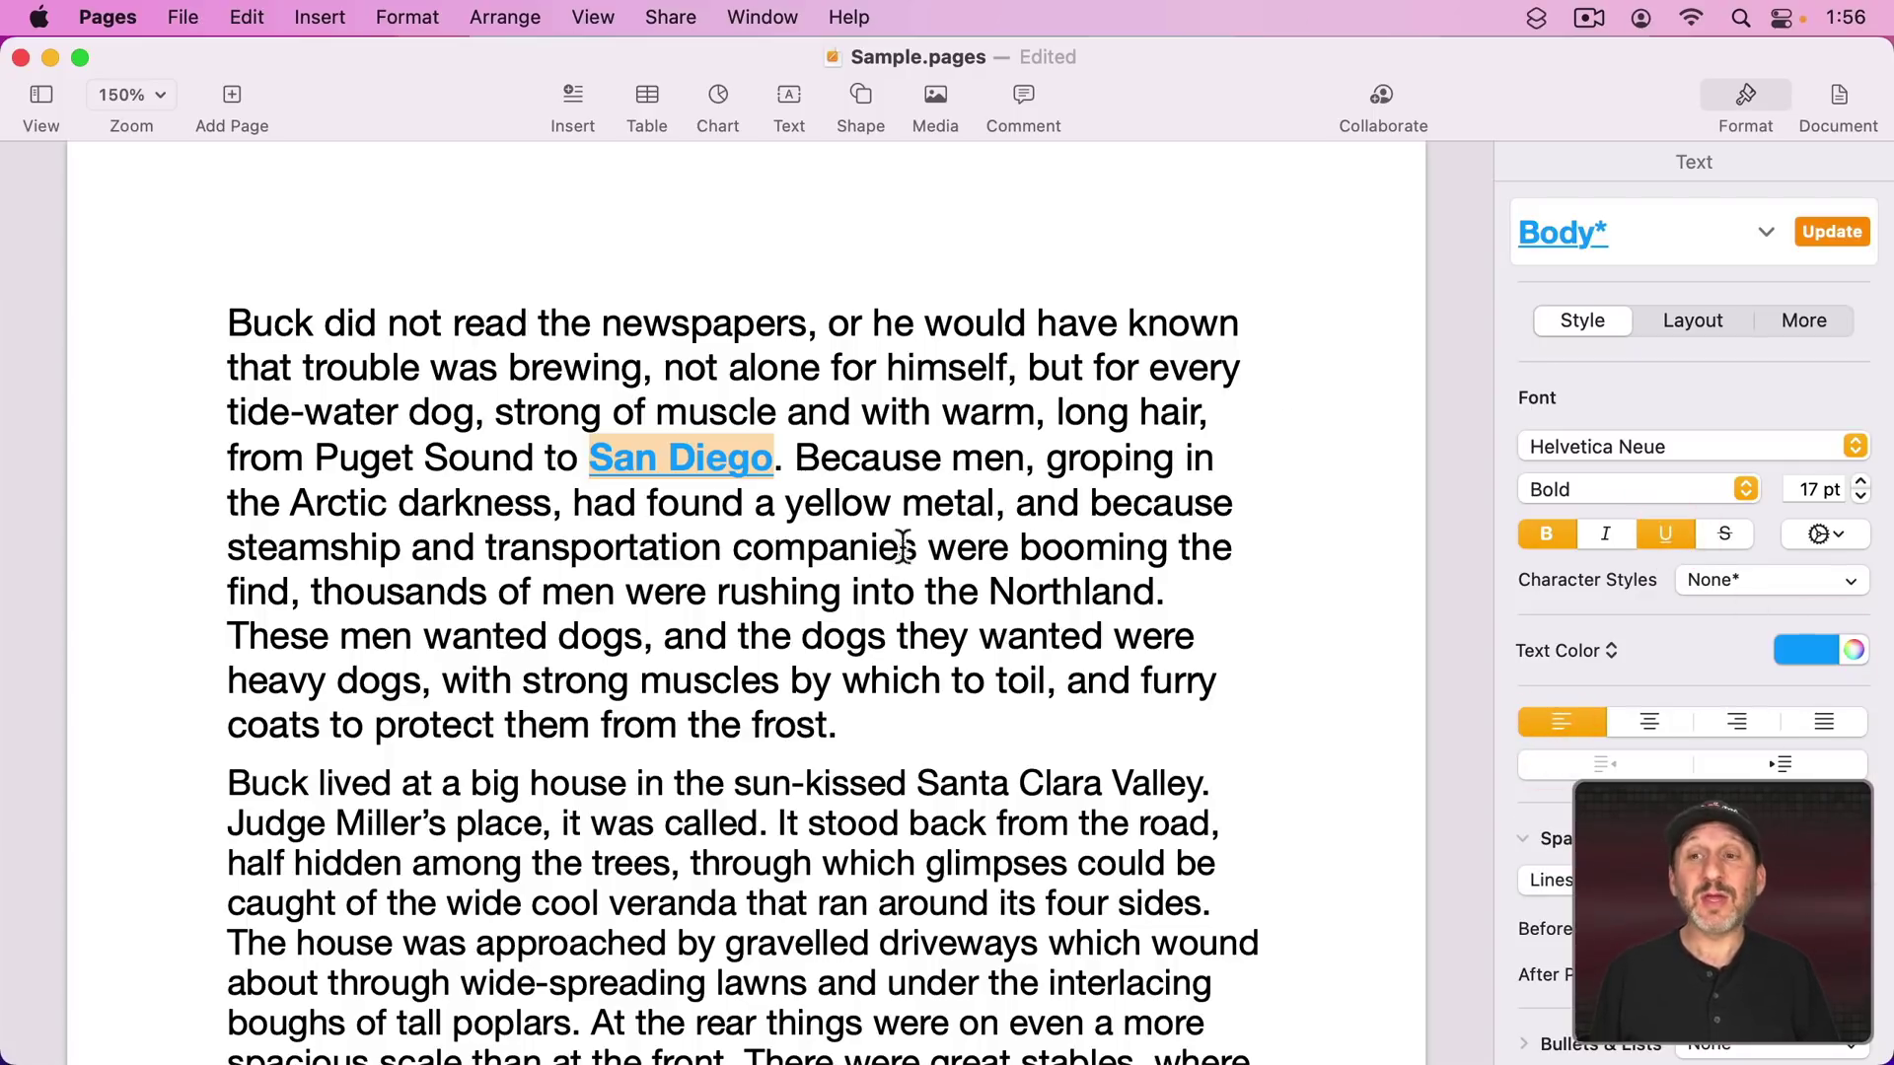
# Step: Create a new character style named 'Important' from San Diego's formatting
pyautogui.click(1851, 580)
pyautogui.click(1856, 636)
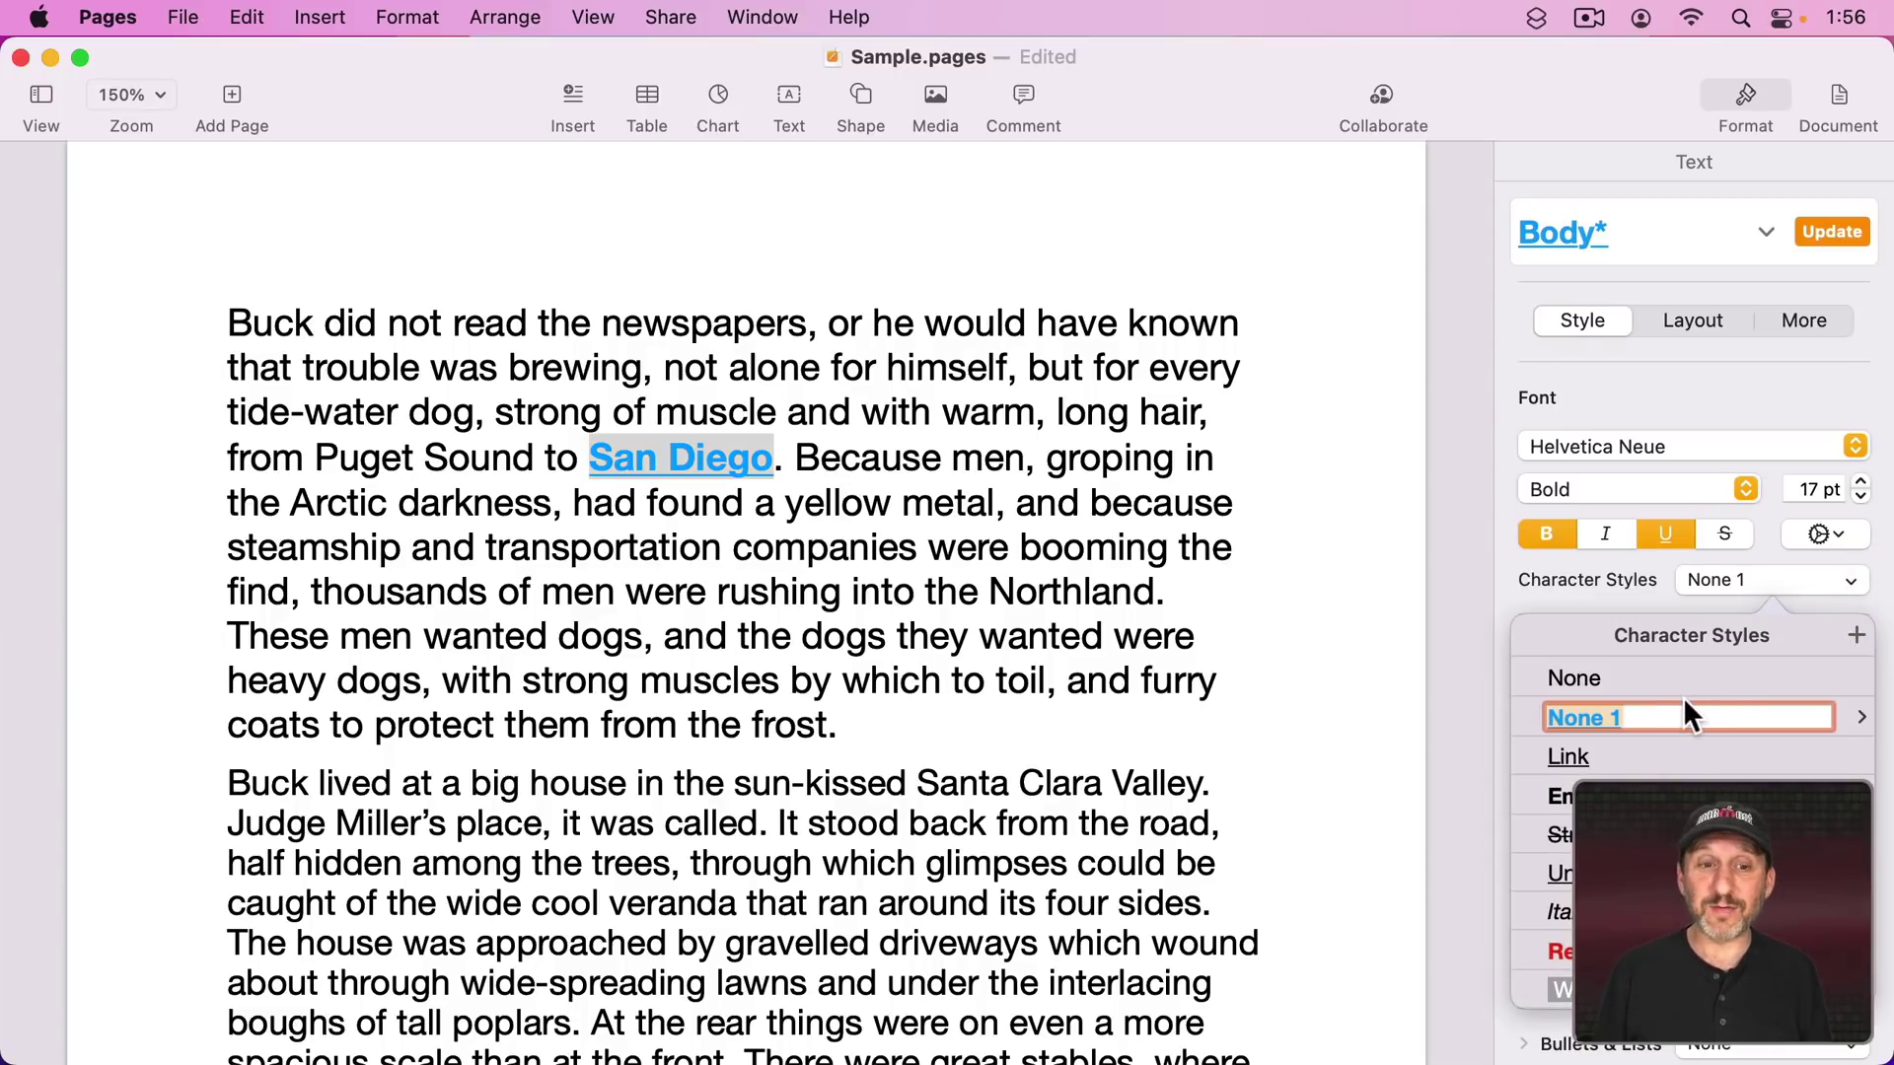
pyautogui.write('Important')
pyautogui.press('Return')
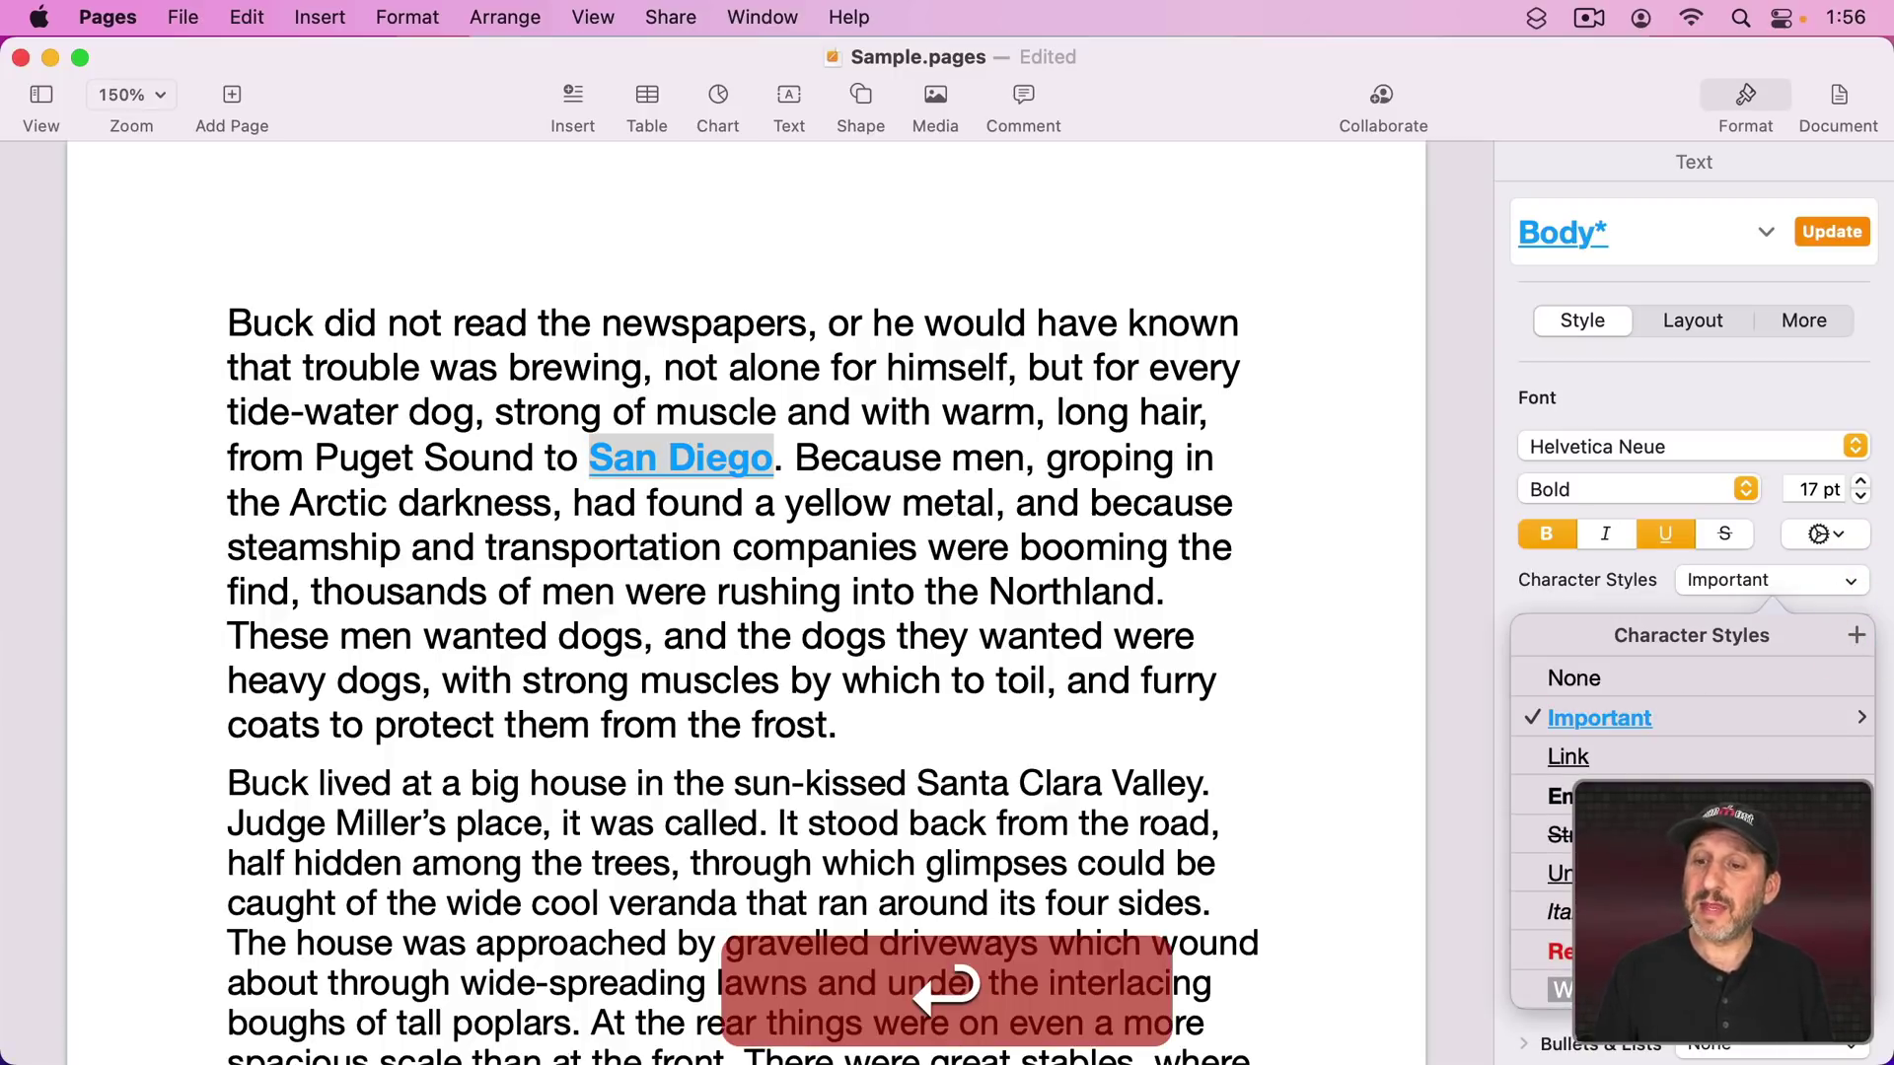
pyautogui.click(1050, 589)
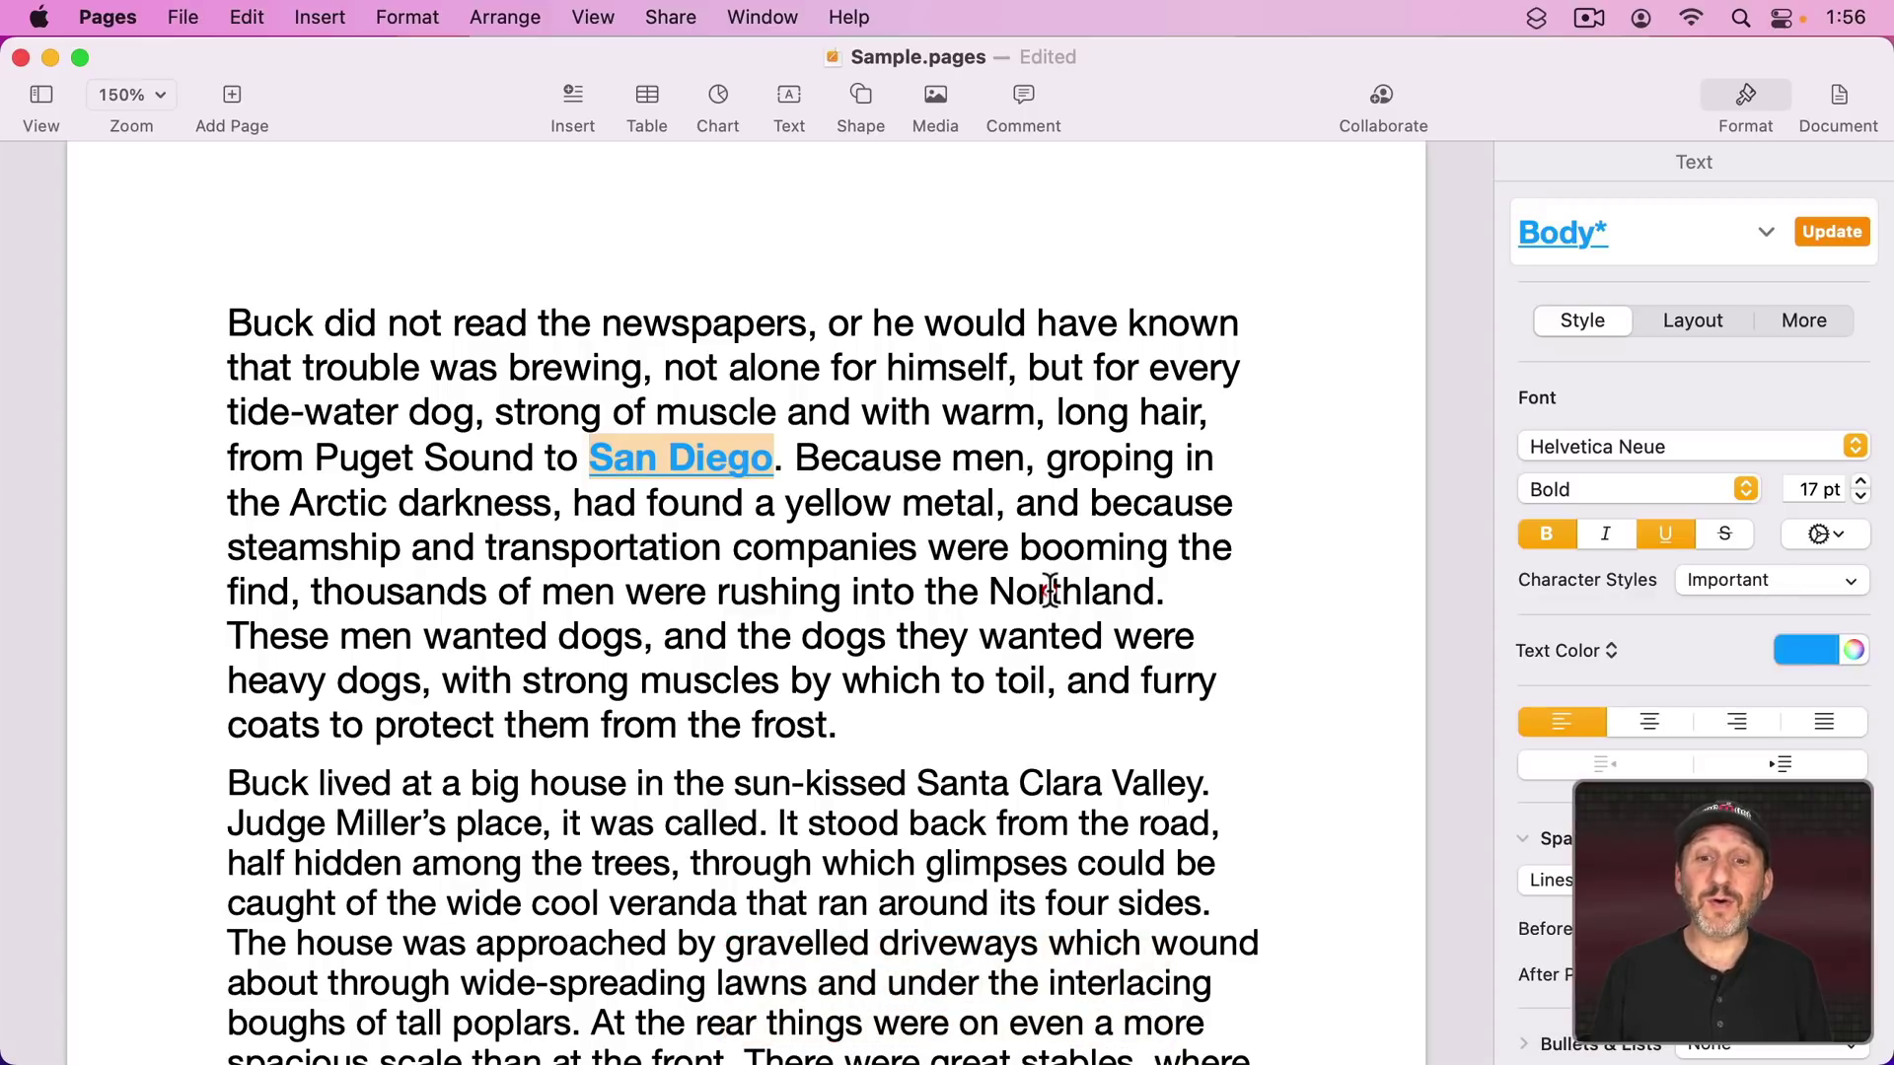
# Step: Apply Important to Northland, recolour it salmon, and update the Important style
pyautogui.doubleClick(1050, 590)
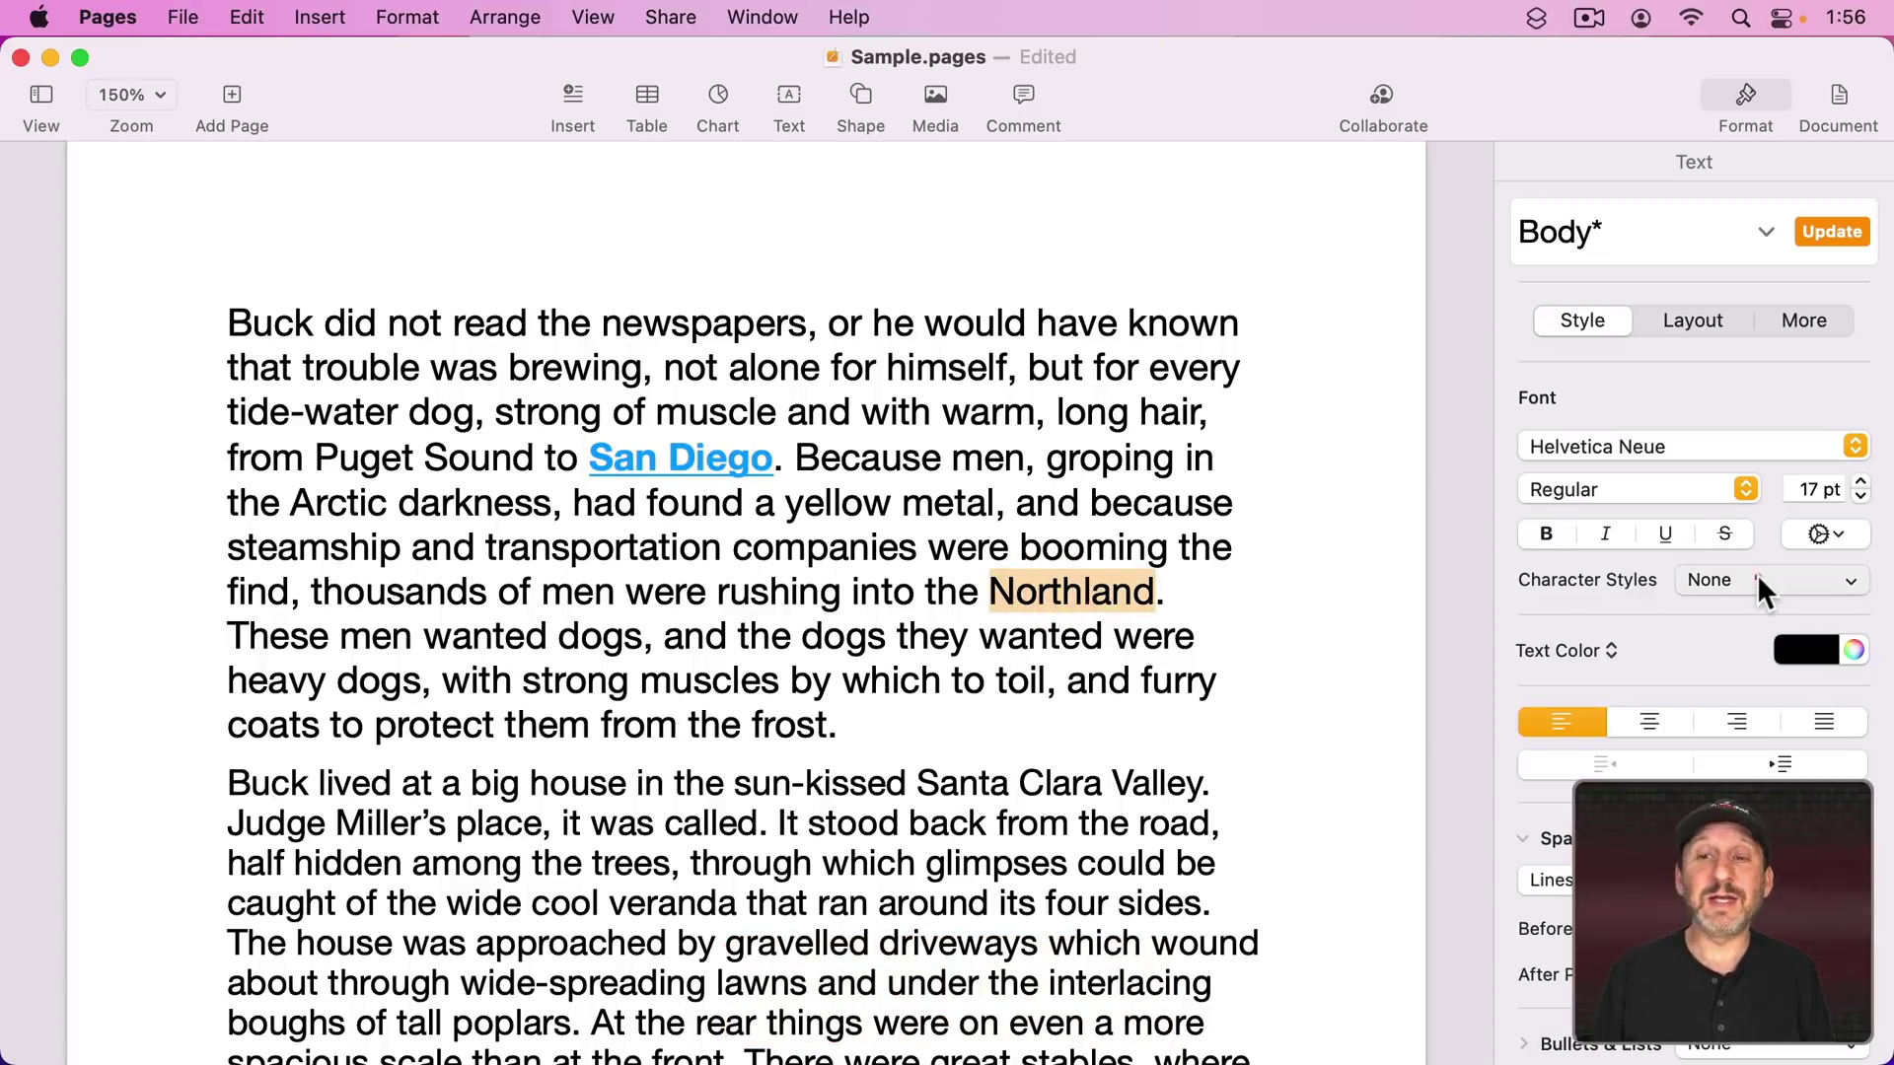
pyautogui.click(1758, 580)
pyautogui.click(1600, 718)
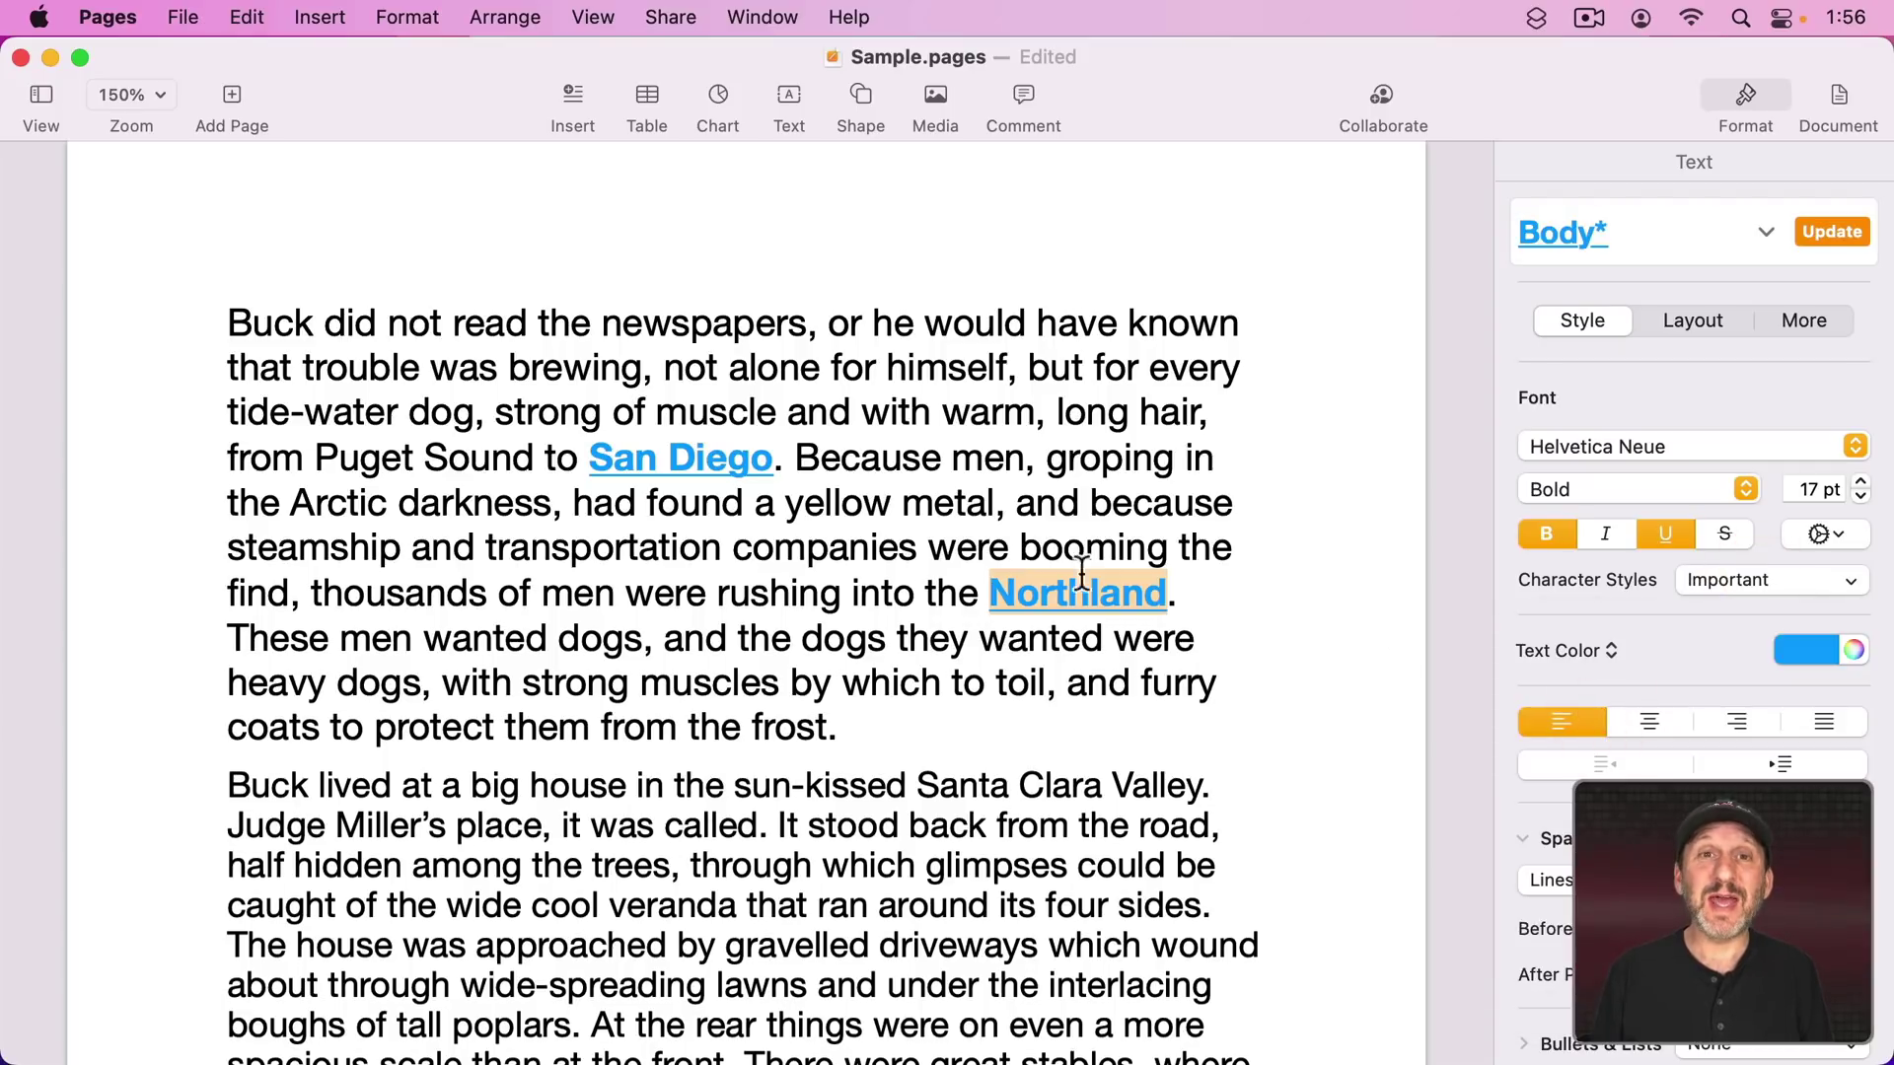
pyautogui.click(1825, 650)
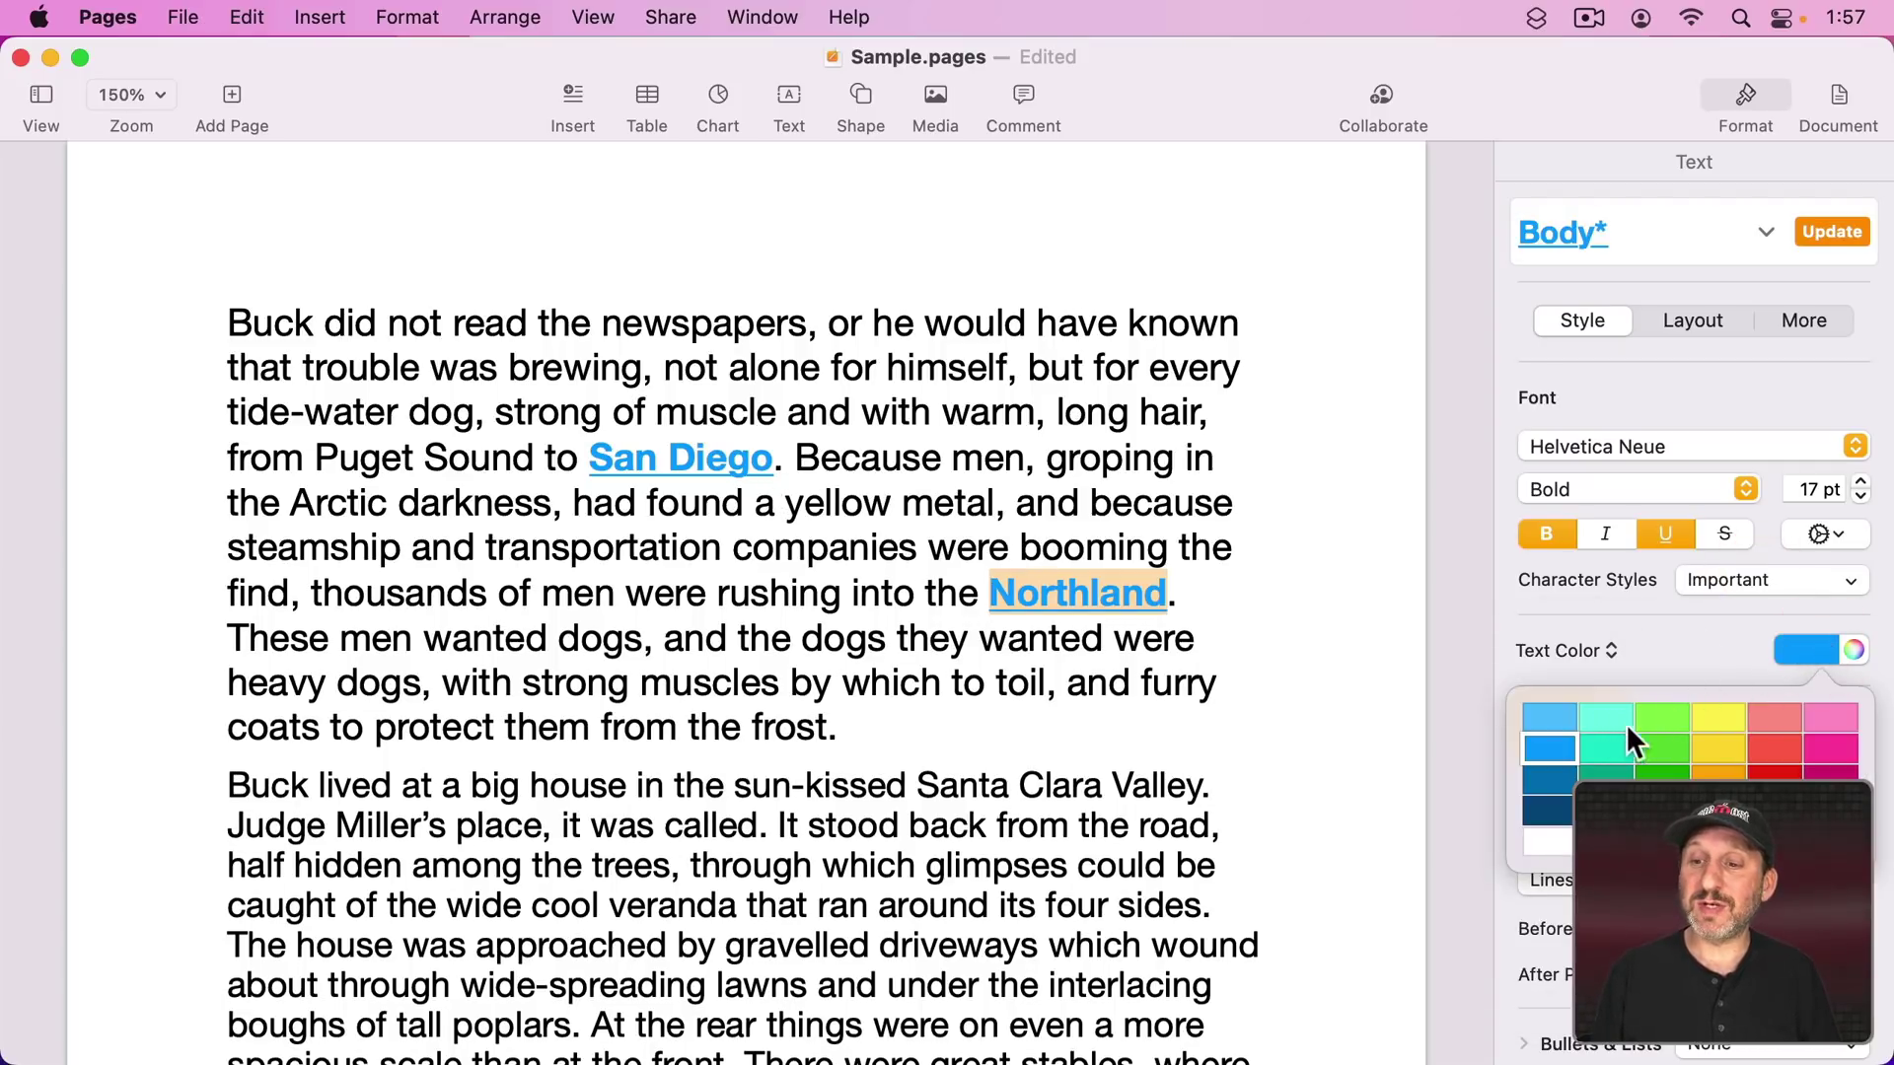
pyautogui.click(1785, 716)
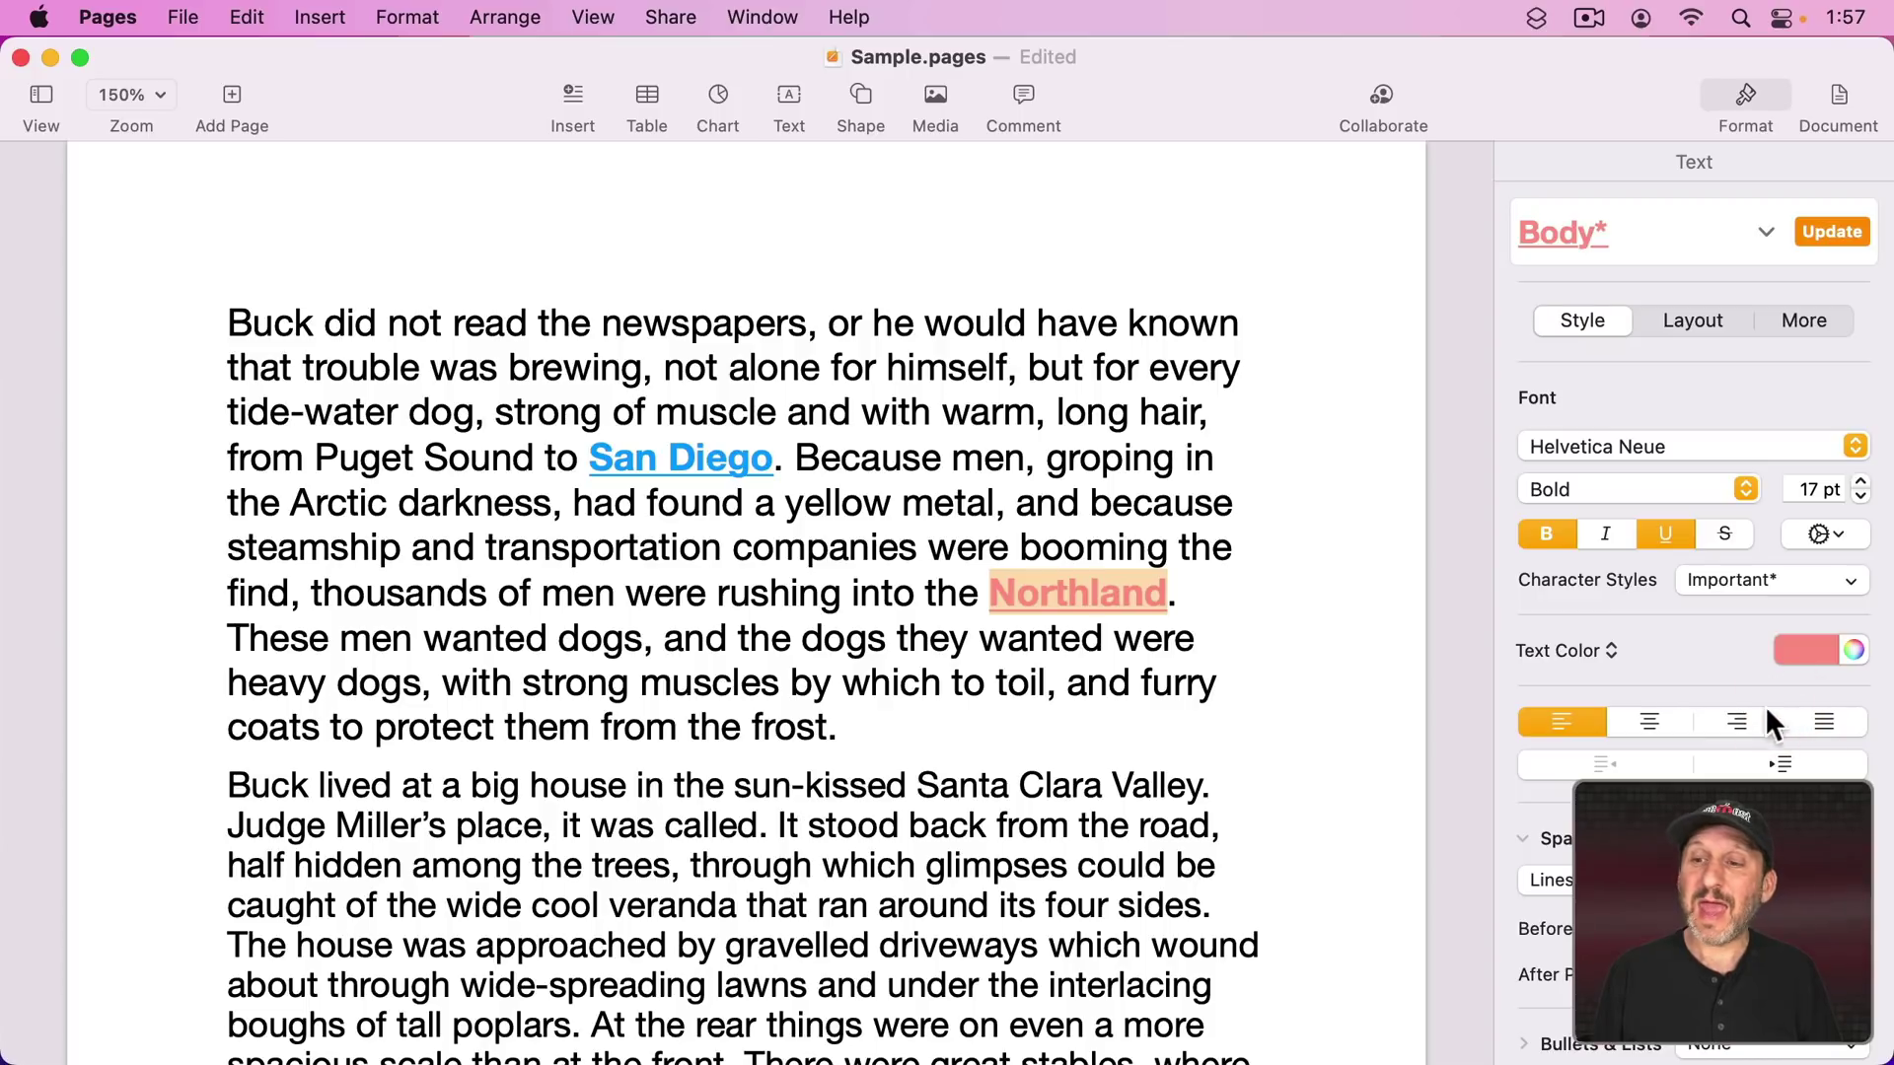
pyautogui.click(1848, 582)
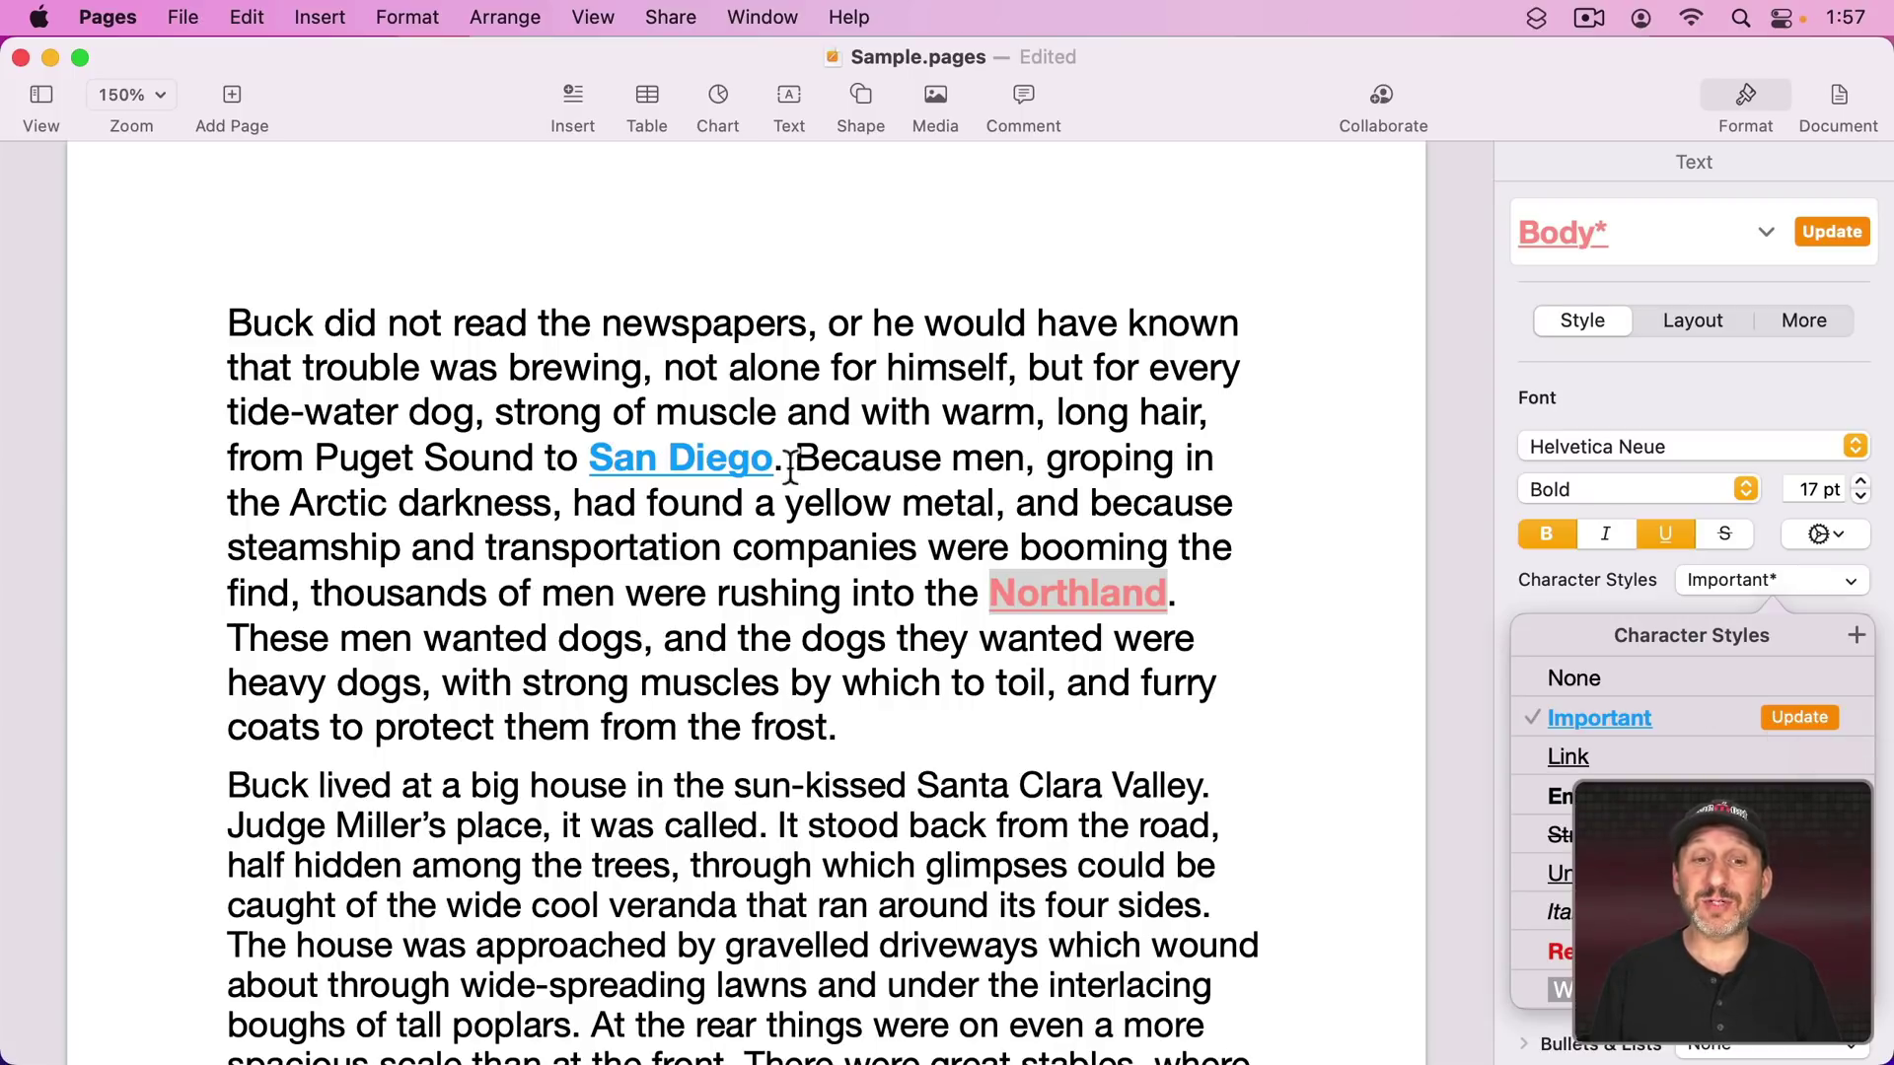
pyautogui.click(1820, 720)
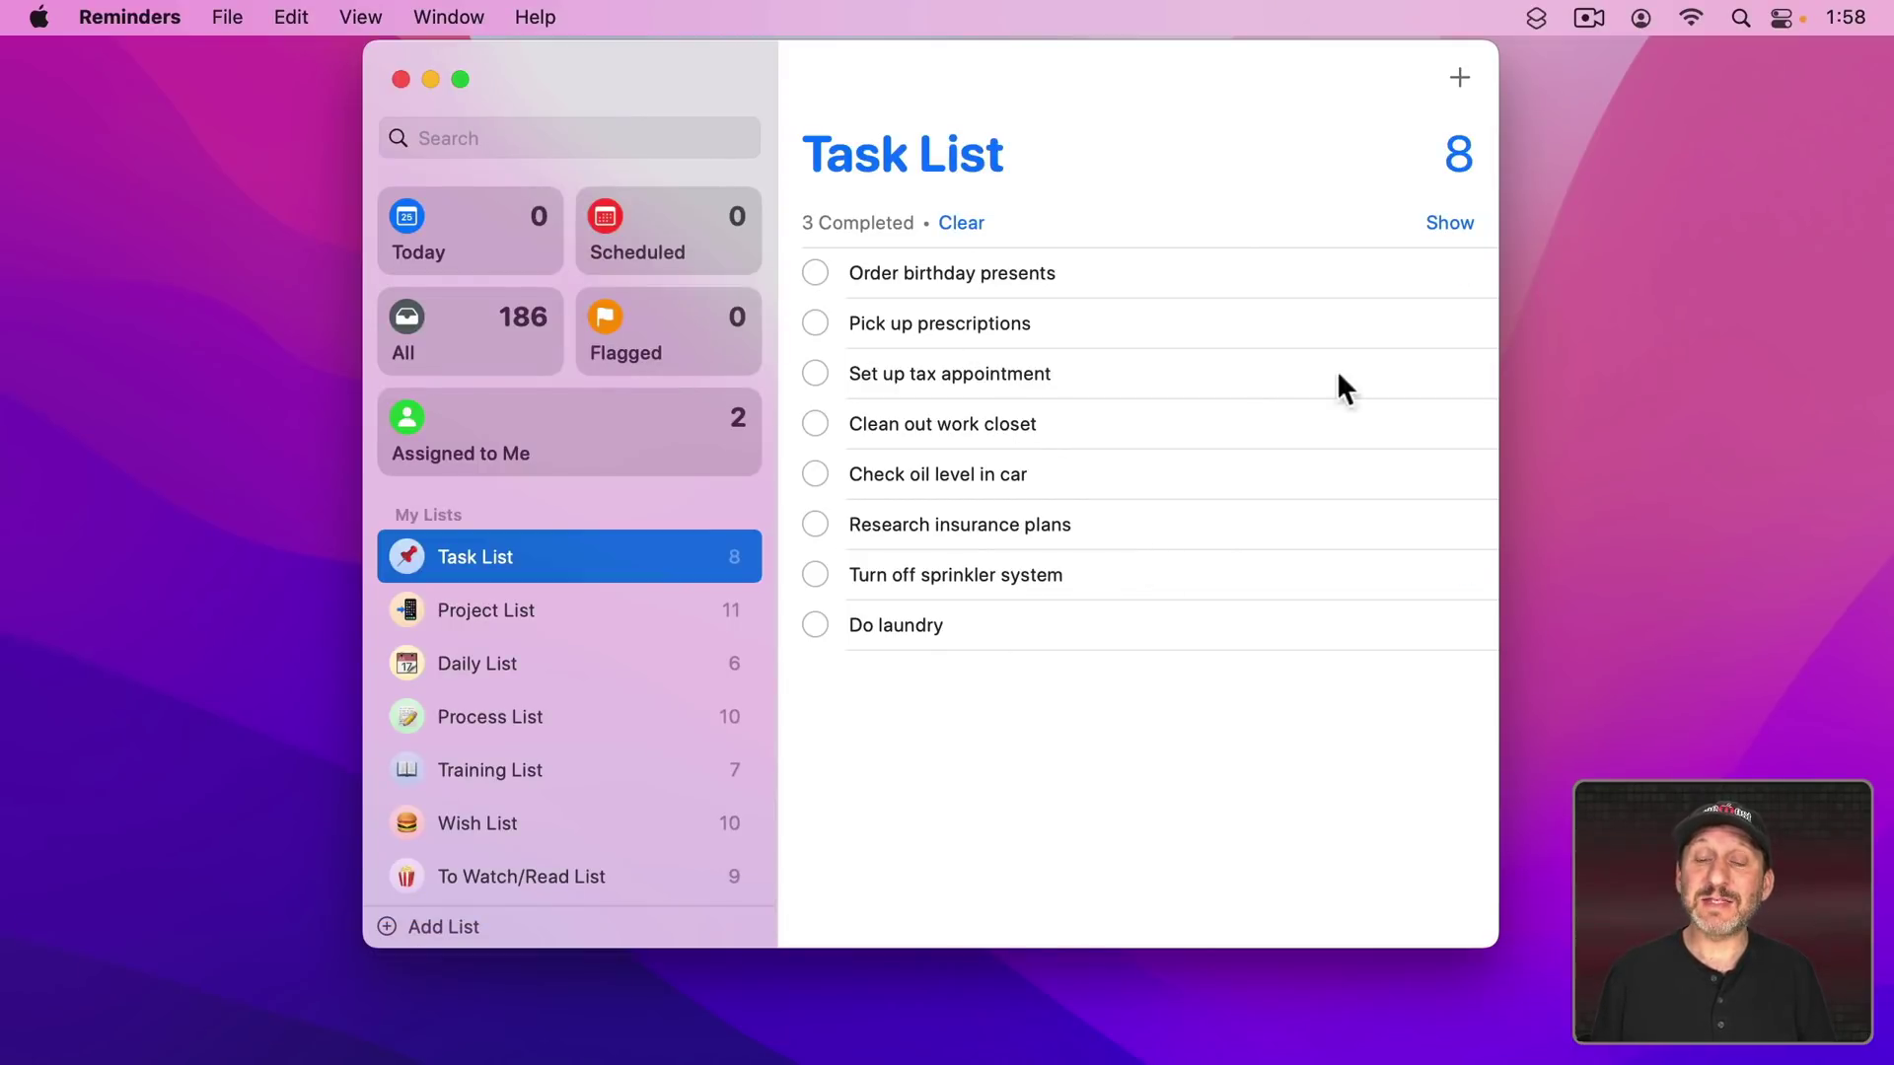
# Step: Paste four new reminders at the end of the Task List
pyautogui.click(1461, 79)
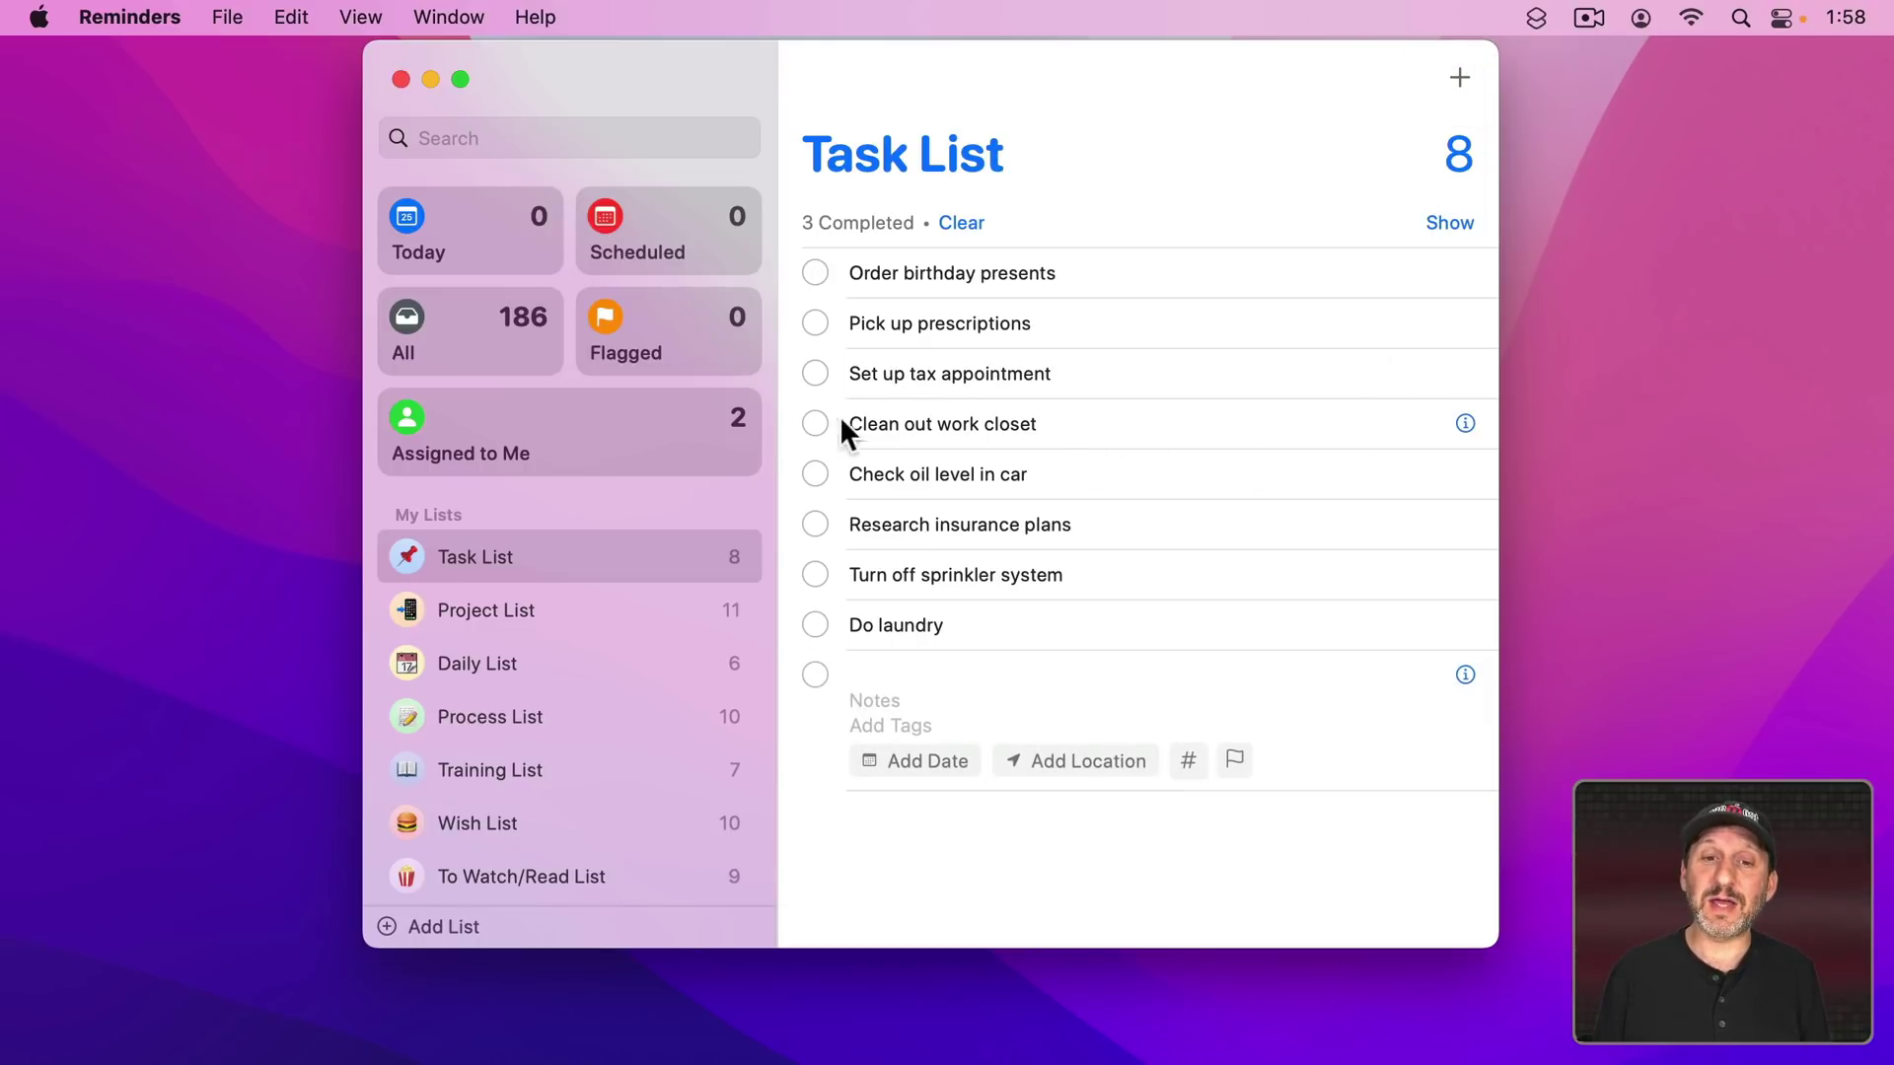
pyautogui.press('shift')
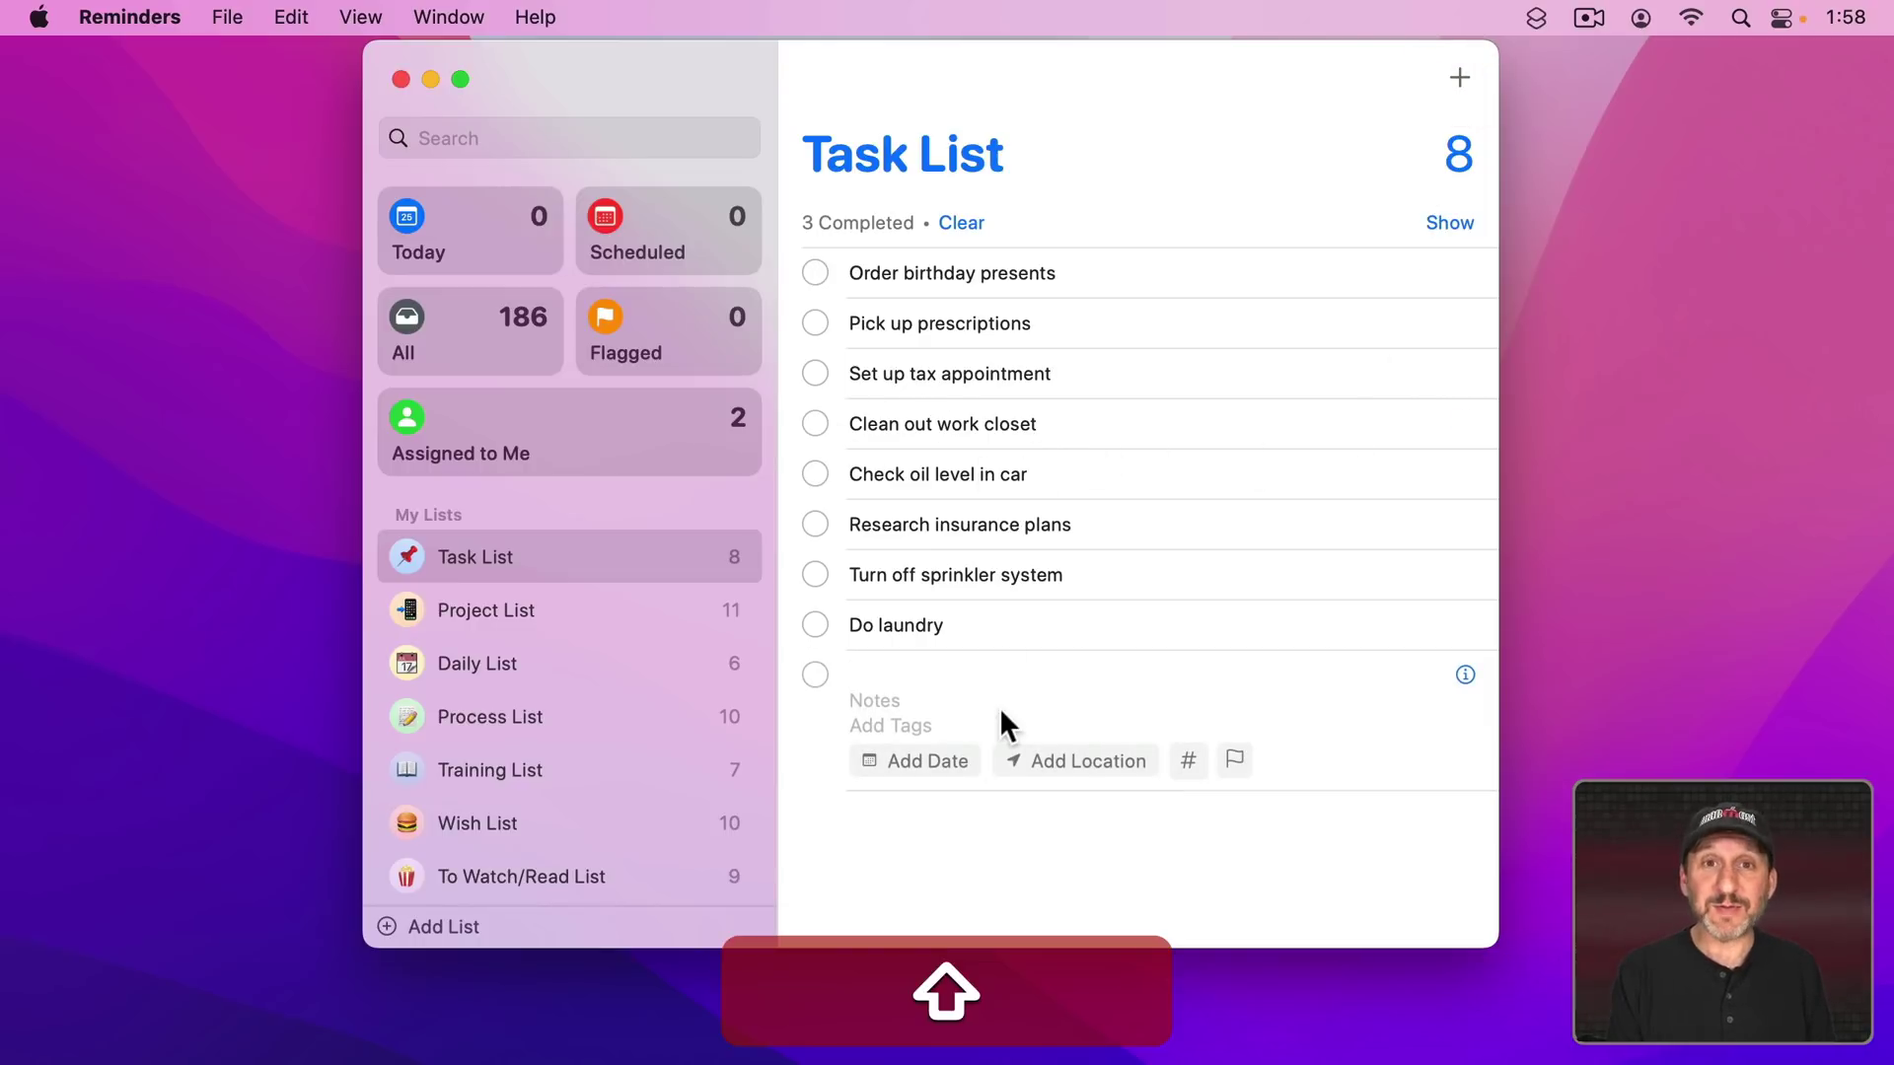
pyautogui.write('Remove all items Take some to recycling Throw away others Put remaining items back')
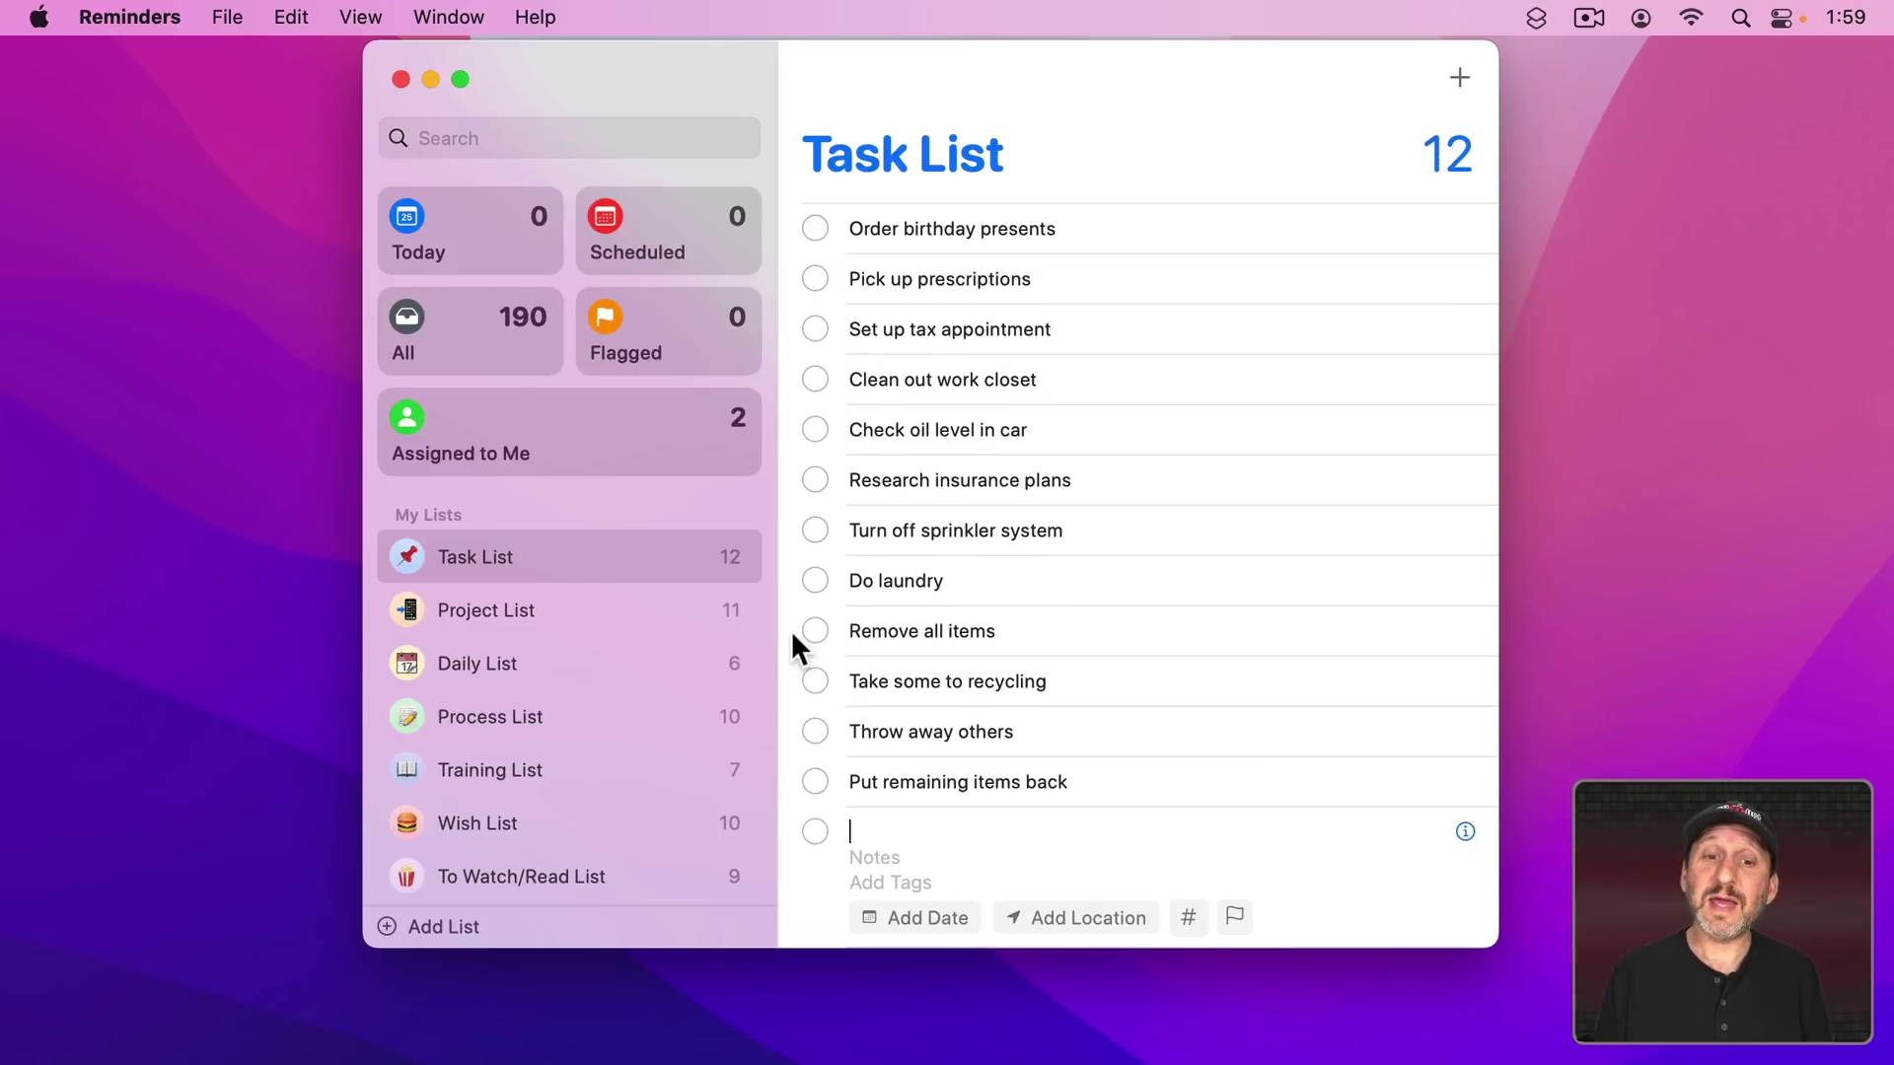
# Step: Indent the four reminders under Clean out work closet, then mark that task complete
pyautogui.click(789, 620)
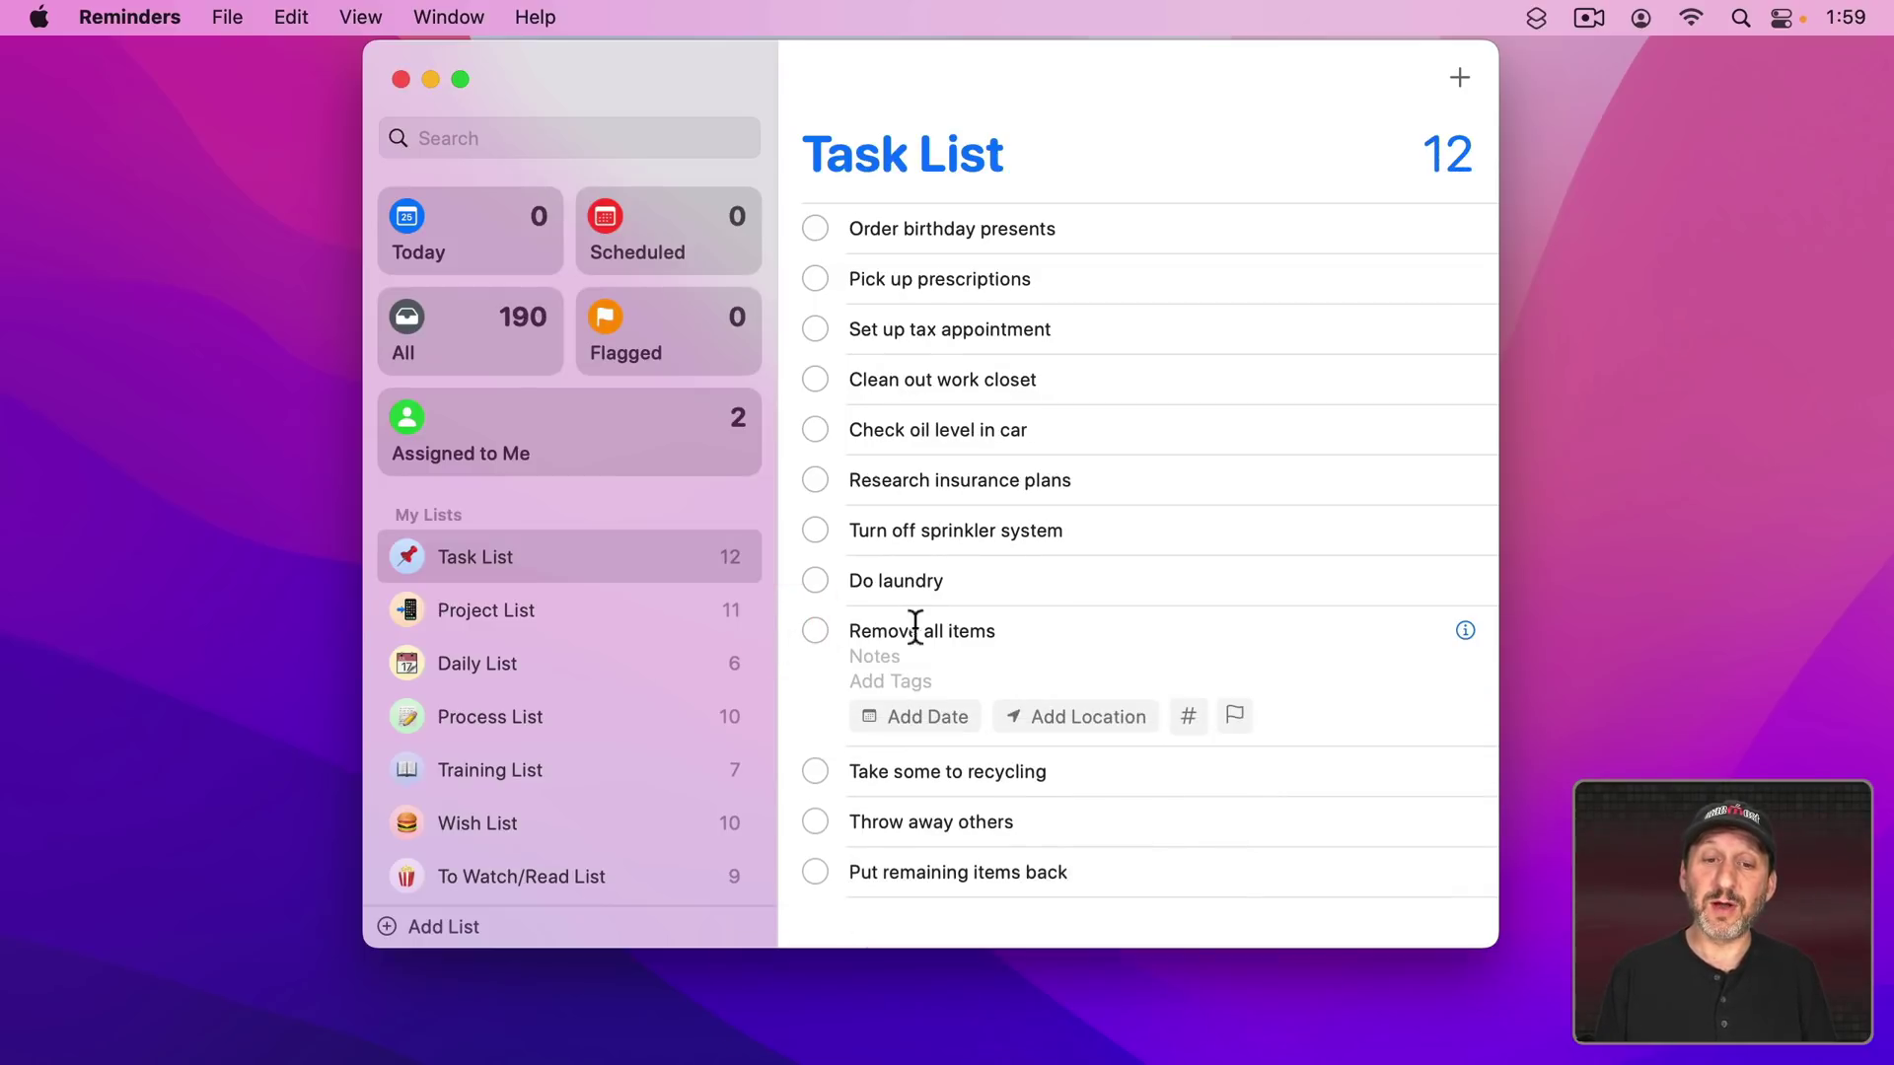
pyautogui.click(791, 627)
pyautogui.press('shift')
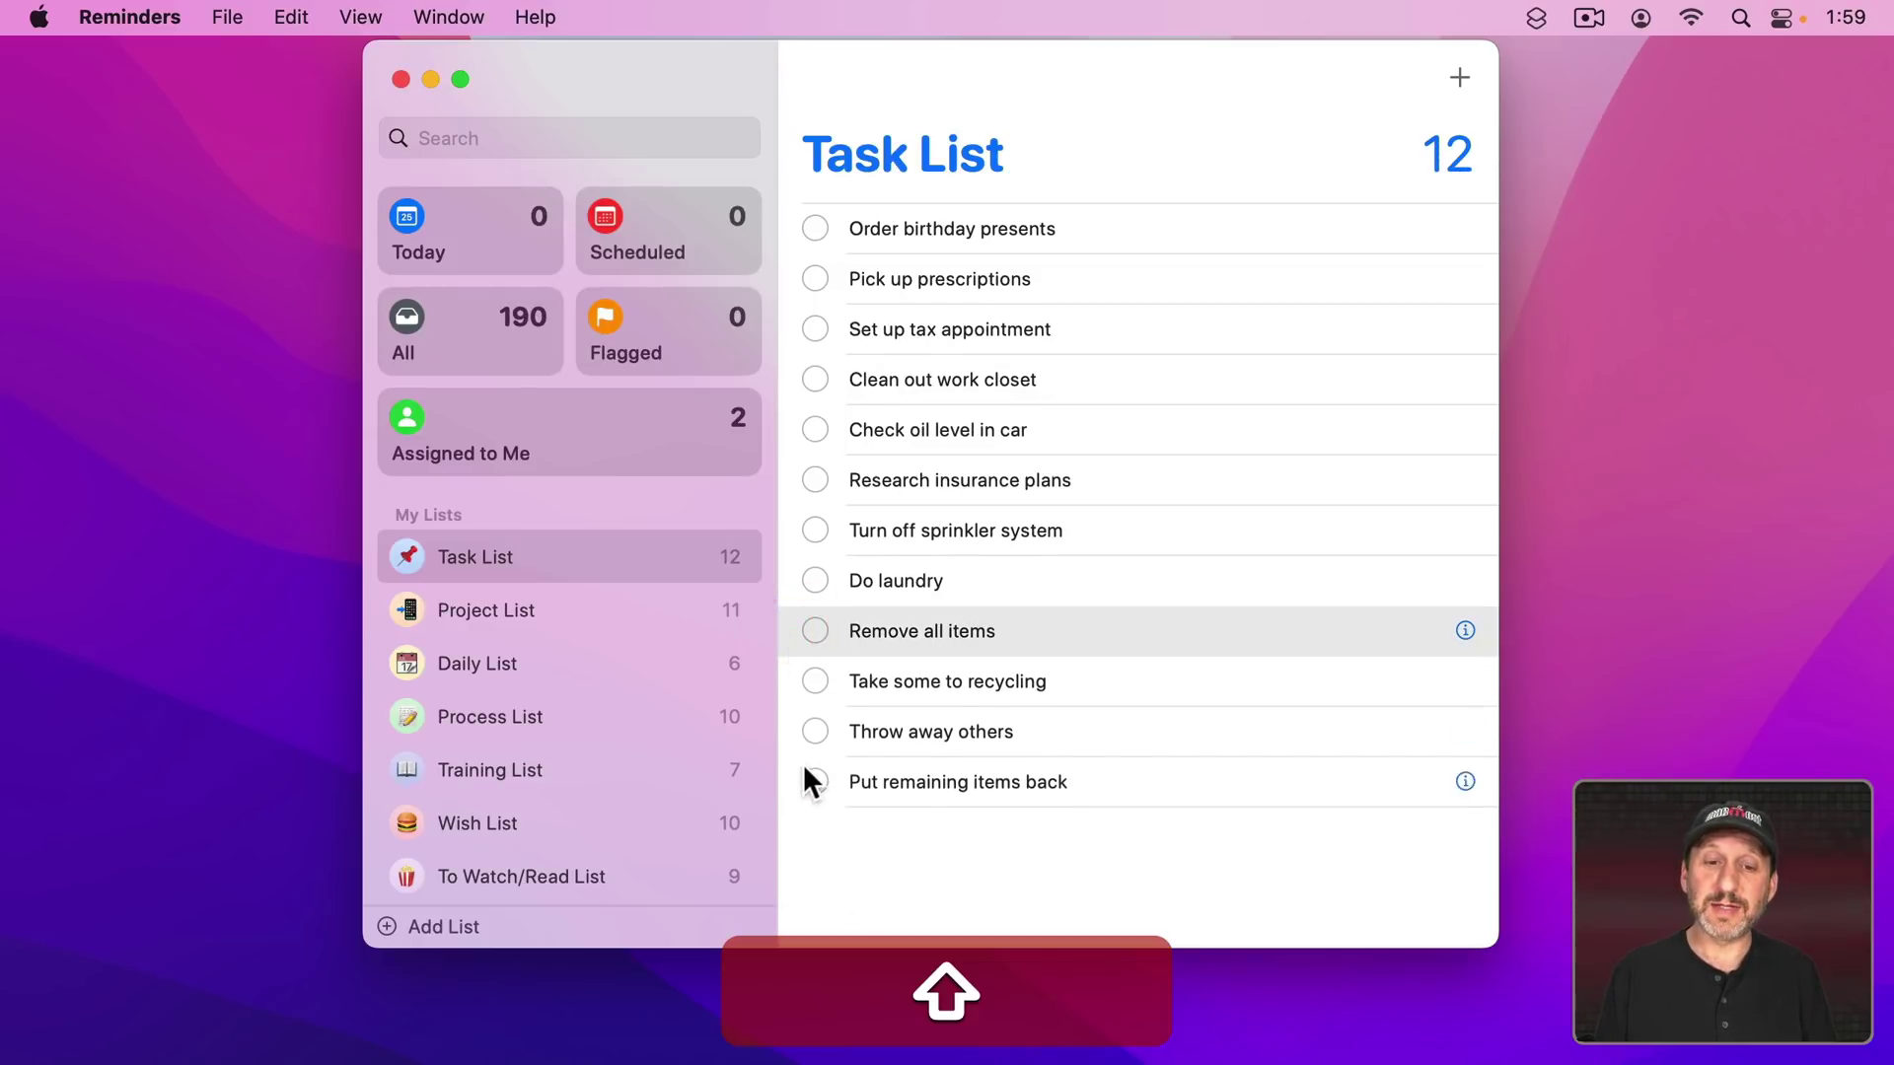
pyautogui.keyDown('shift'); pyautogui.click(792, 782); pyautogui.keyUp('shift')
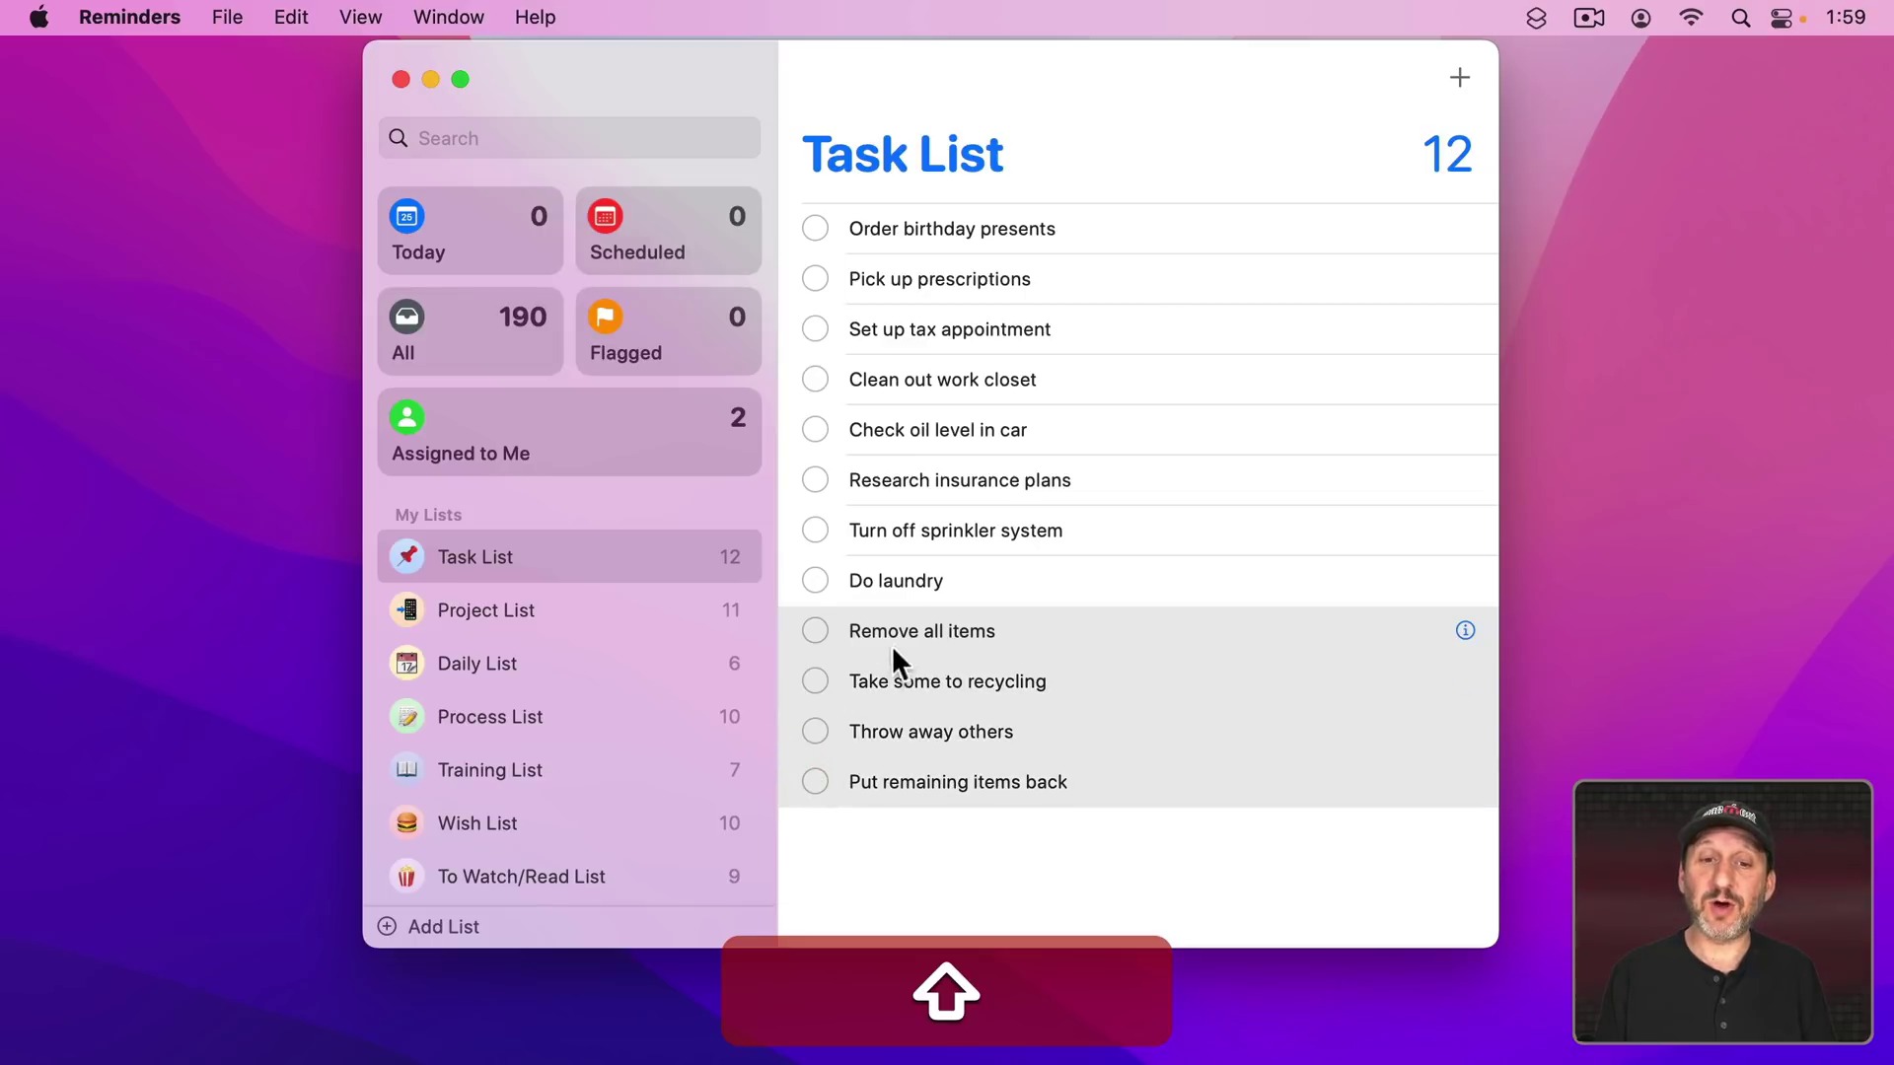
pyautogui.moveTo(795, 778); pyautogui.dragTo(901, 397)
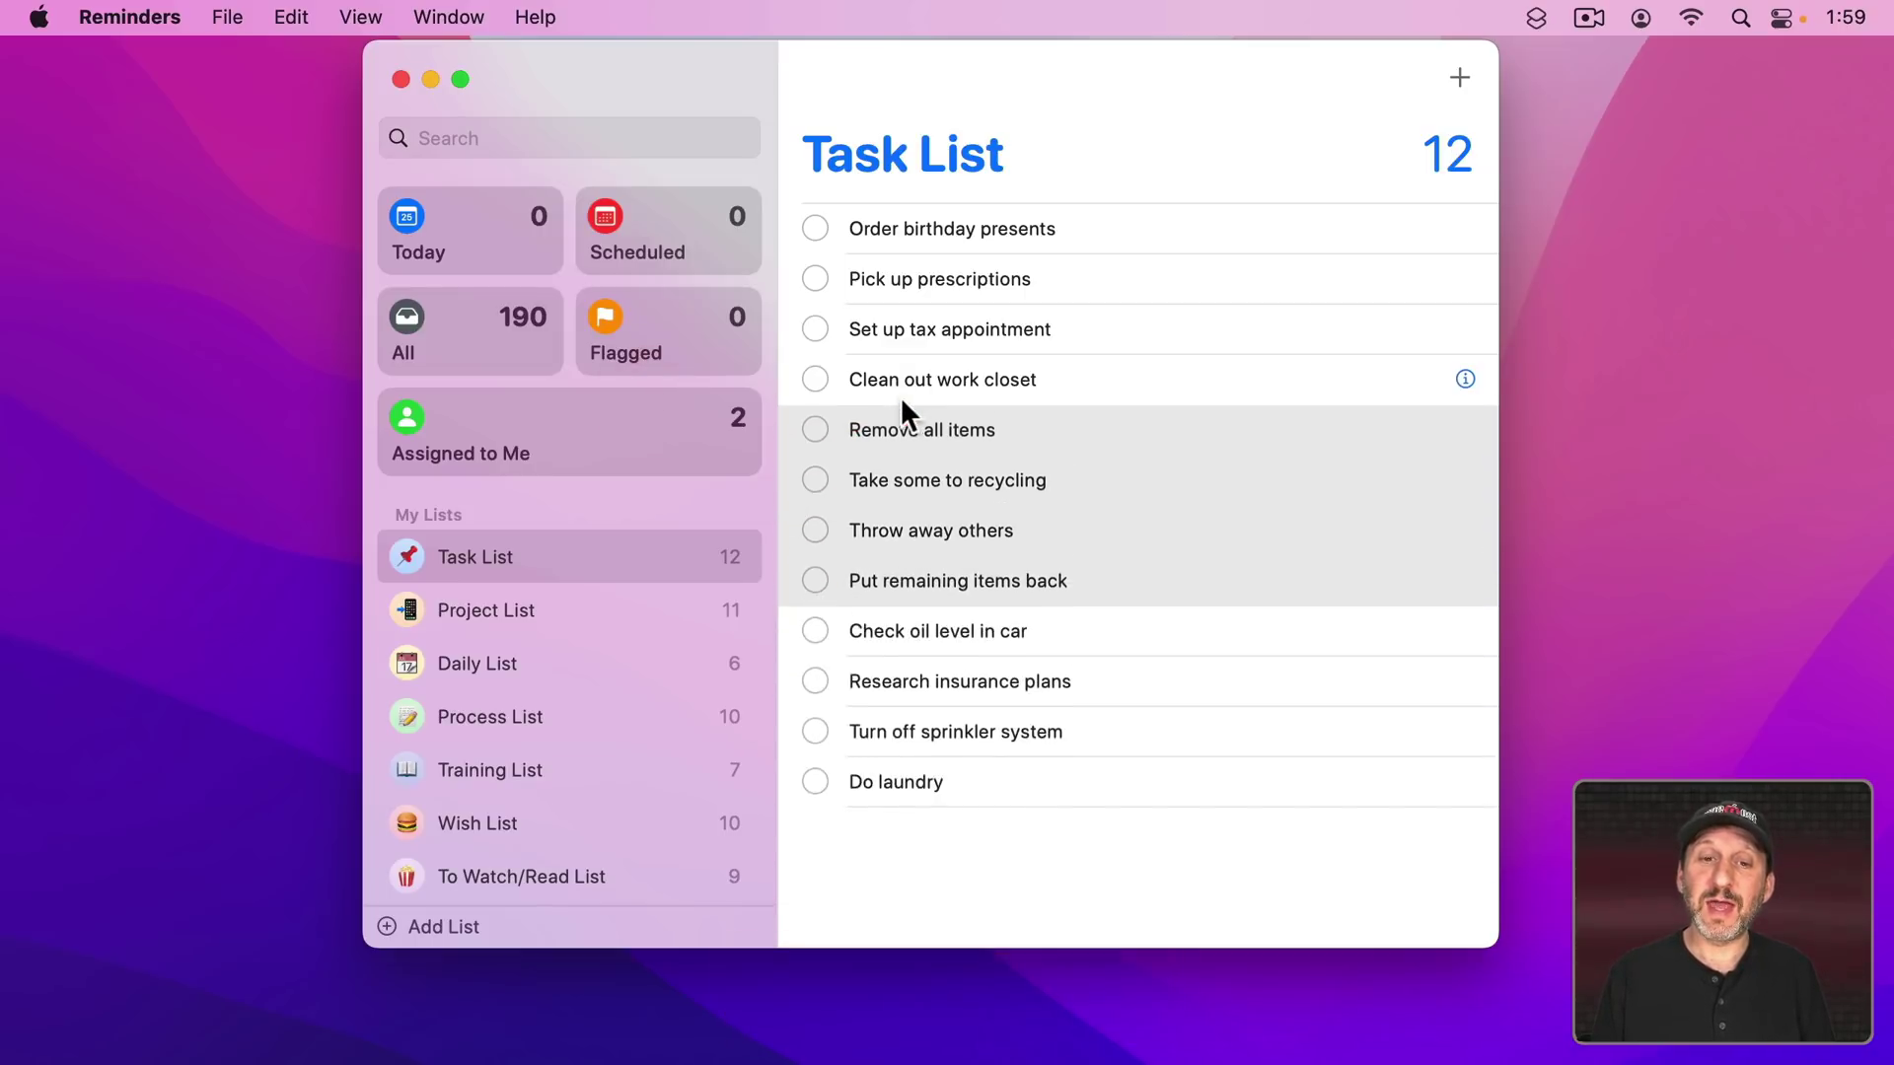
pyautogui.click(292, 17)
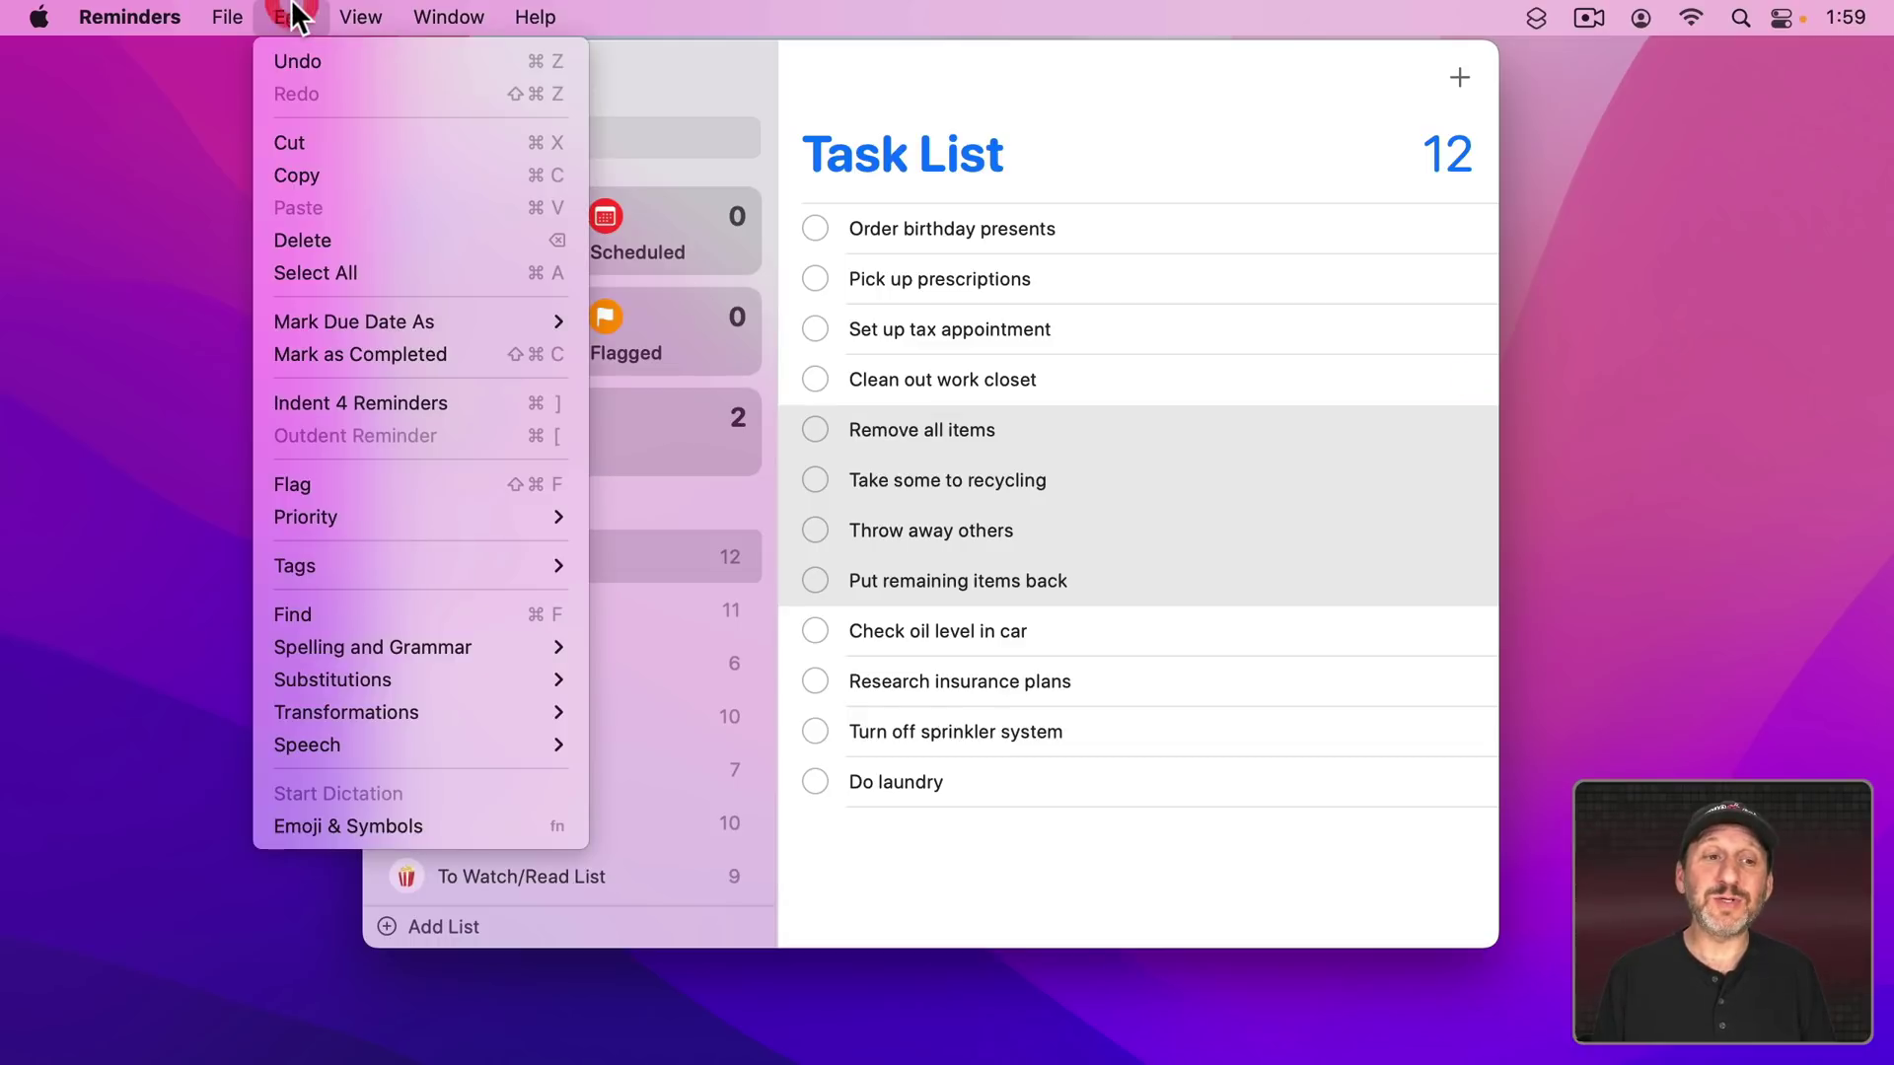
pyautogui.click(483, 404)
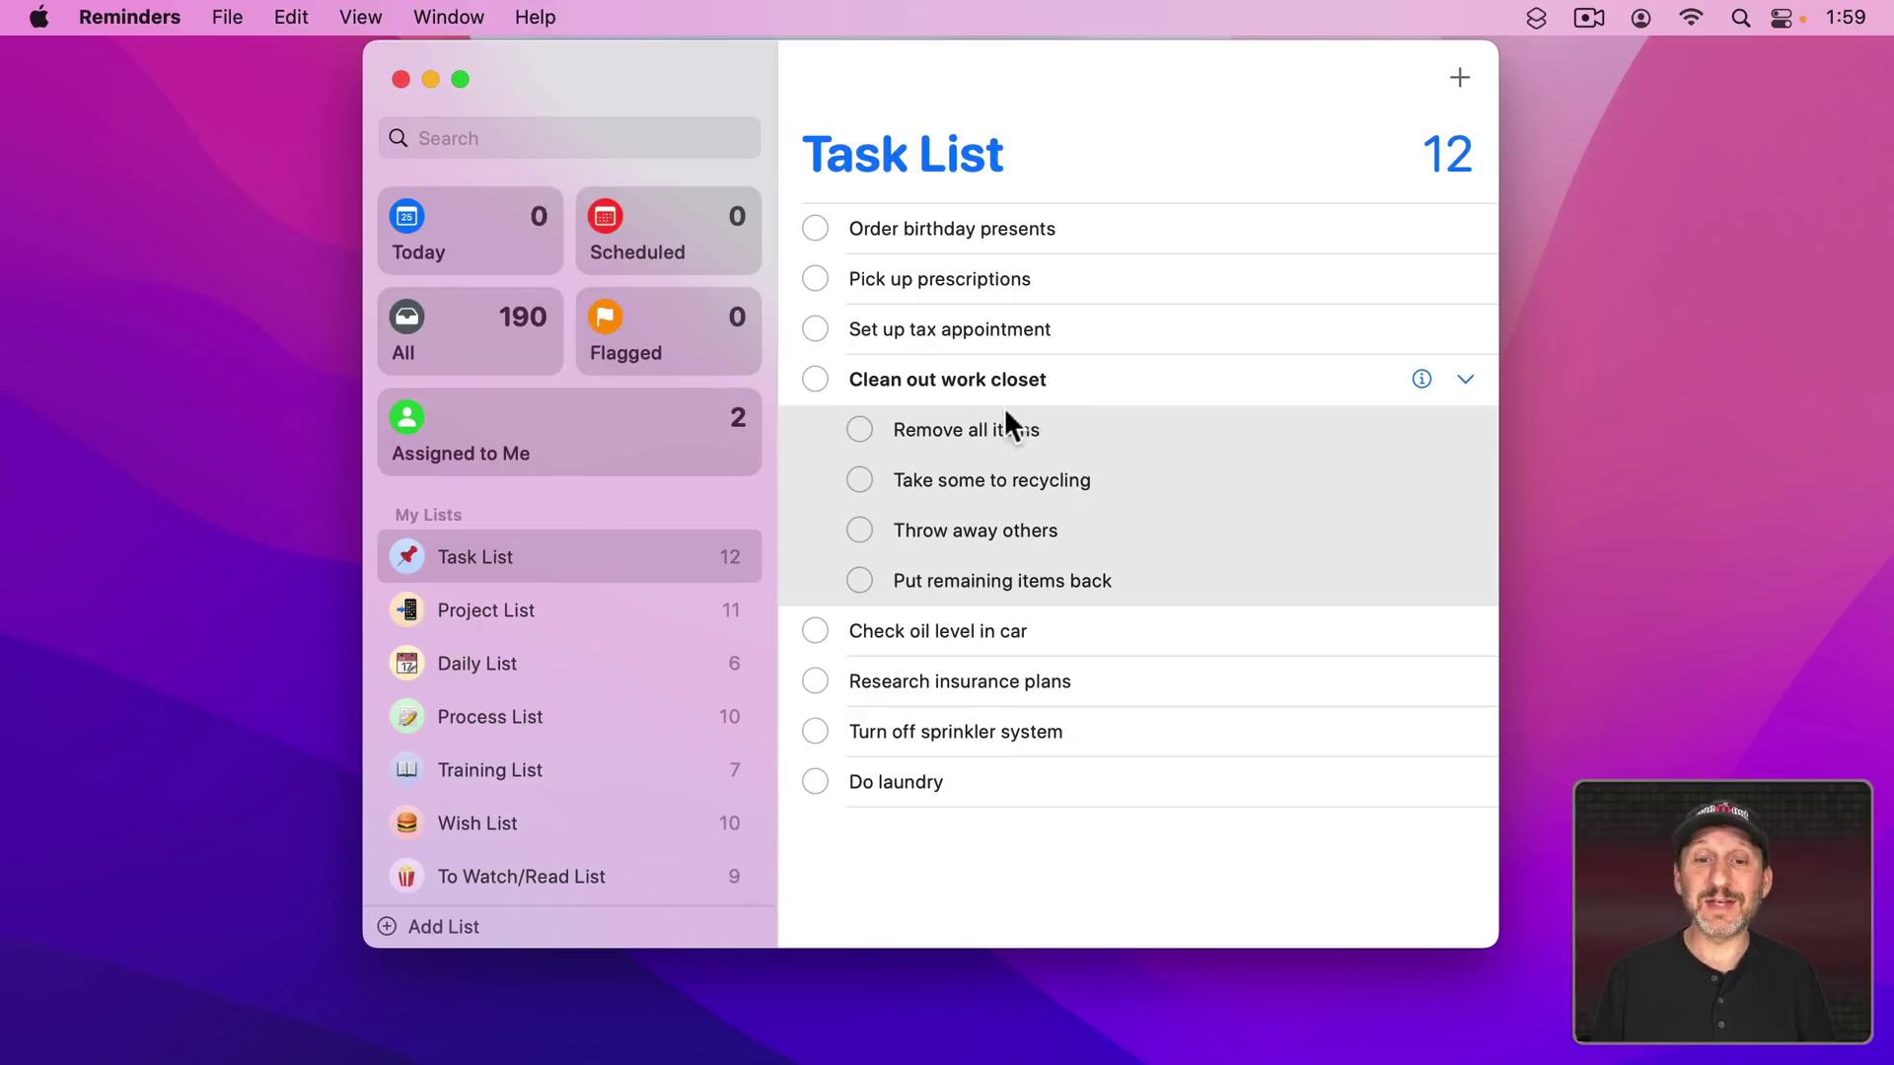
pyautogui.click(814, 380)
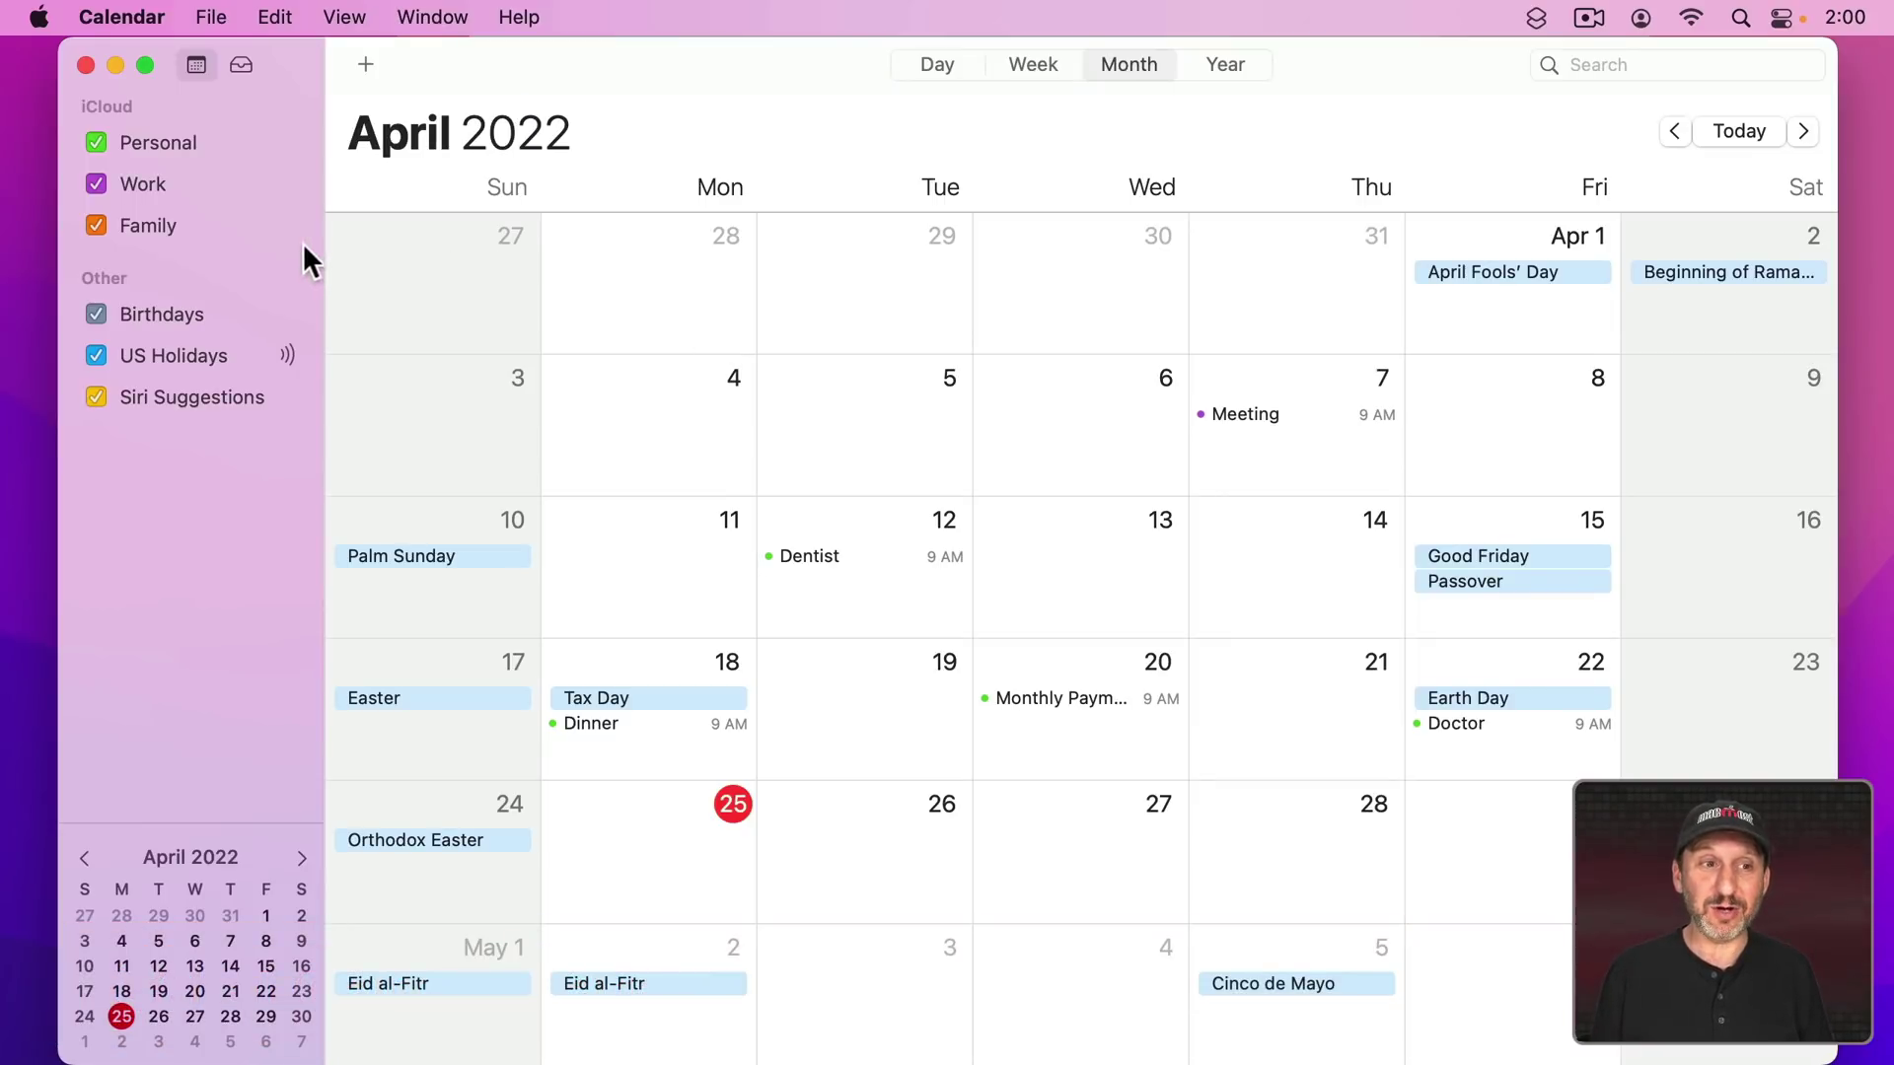
# Step: Open sharing for the Family calendar and place the cursor in the Share With field
pyautogui.moveTo(158, 222)
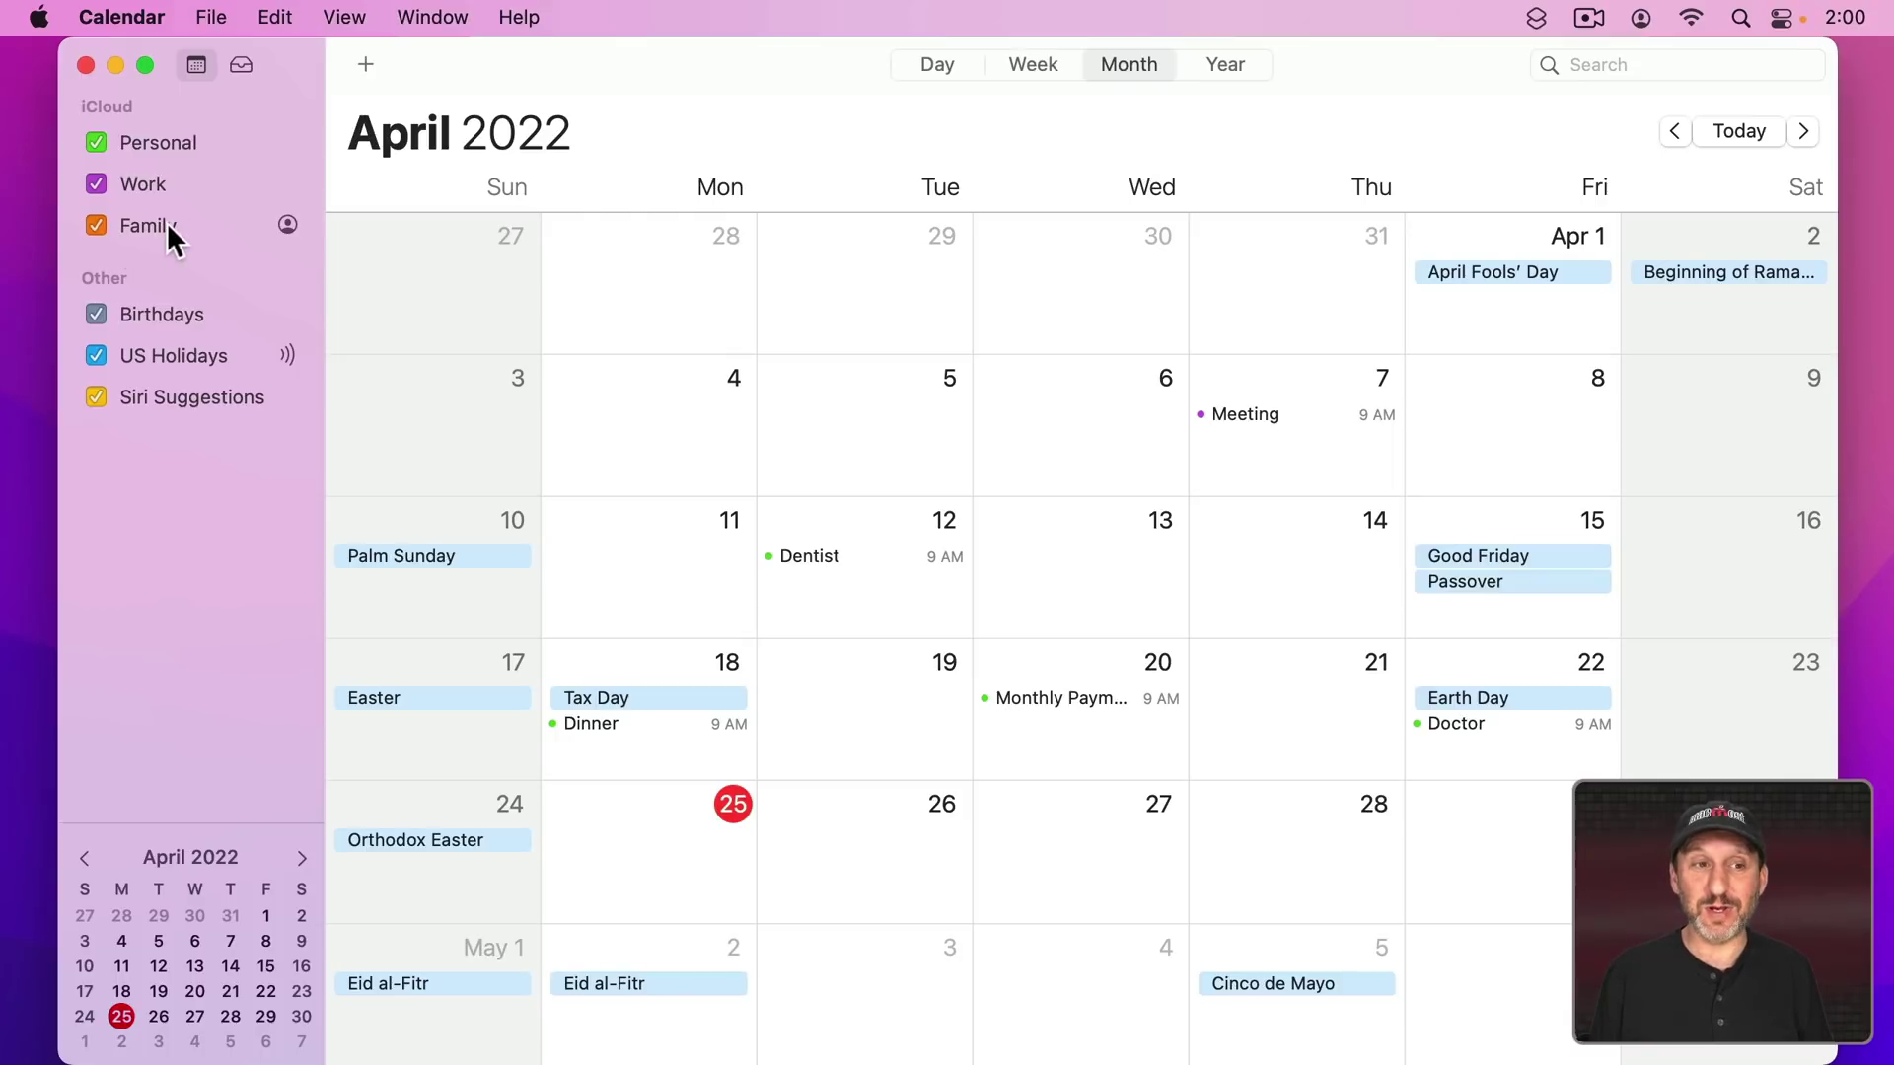
pyautogui.click(286, 225)
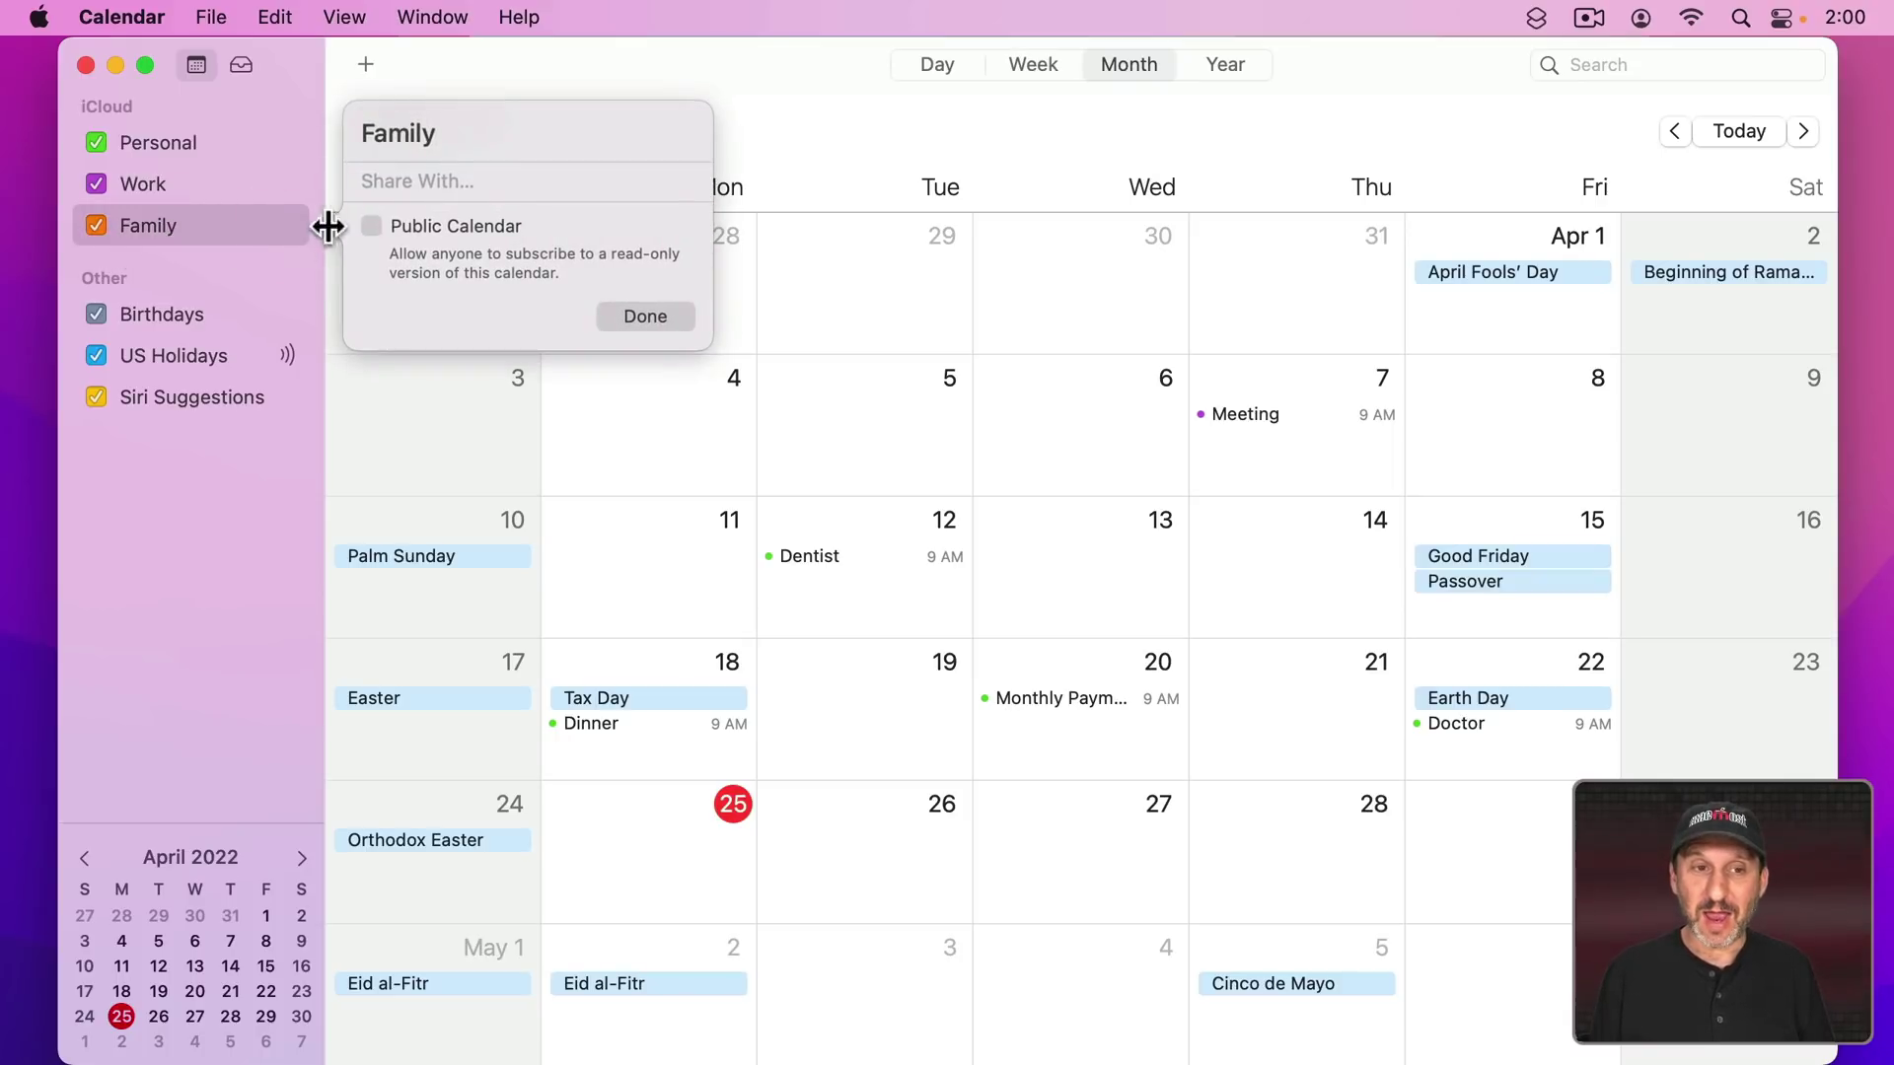
pyautogui.click(400, 184)
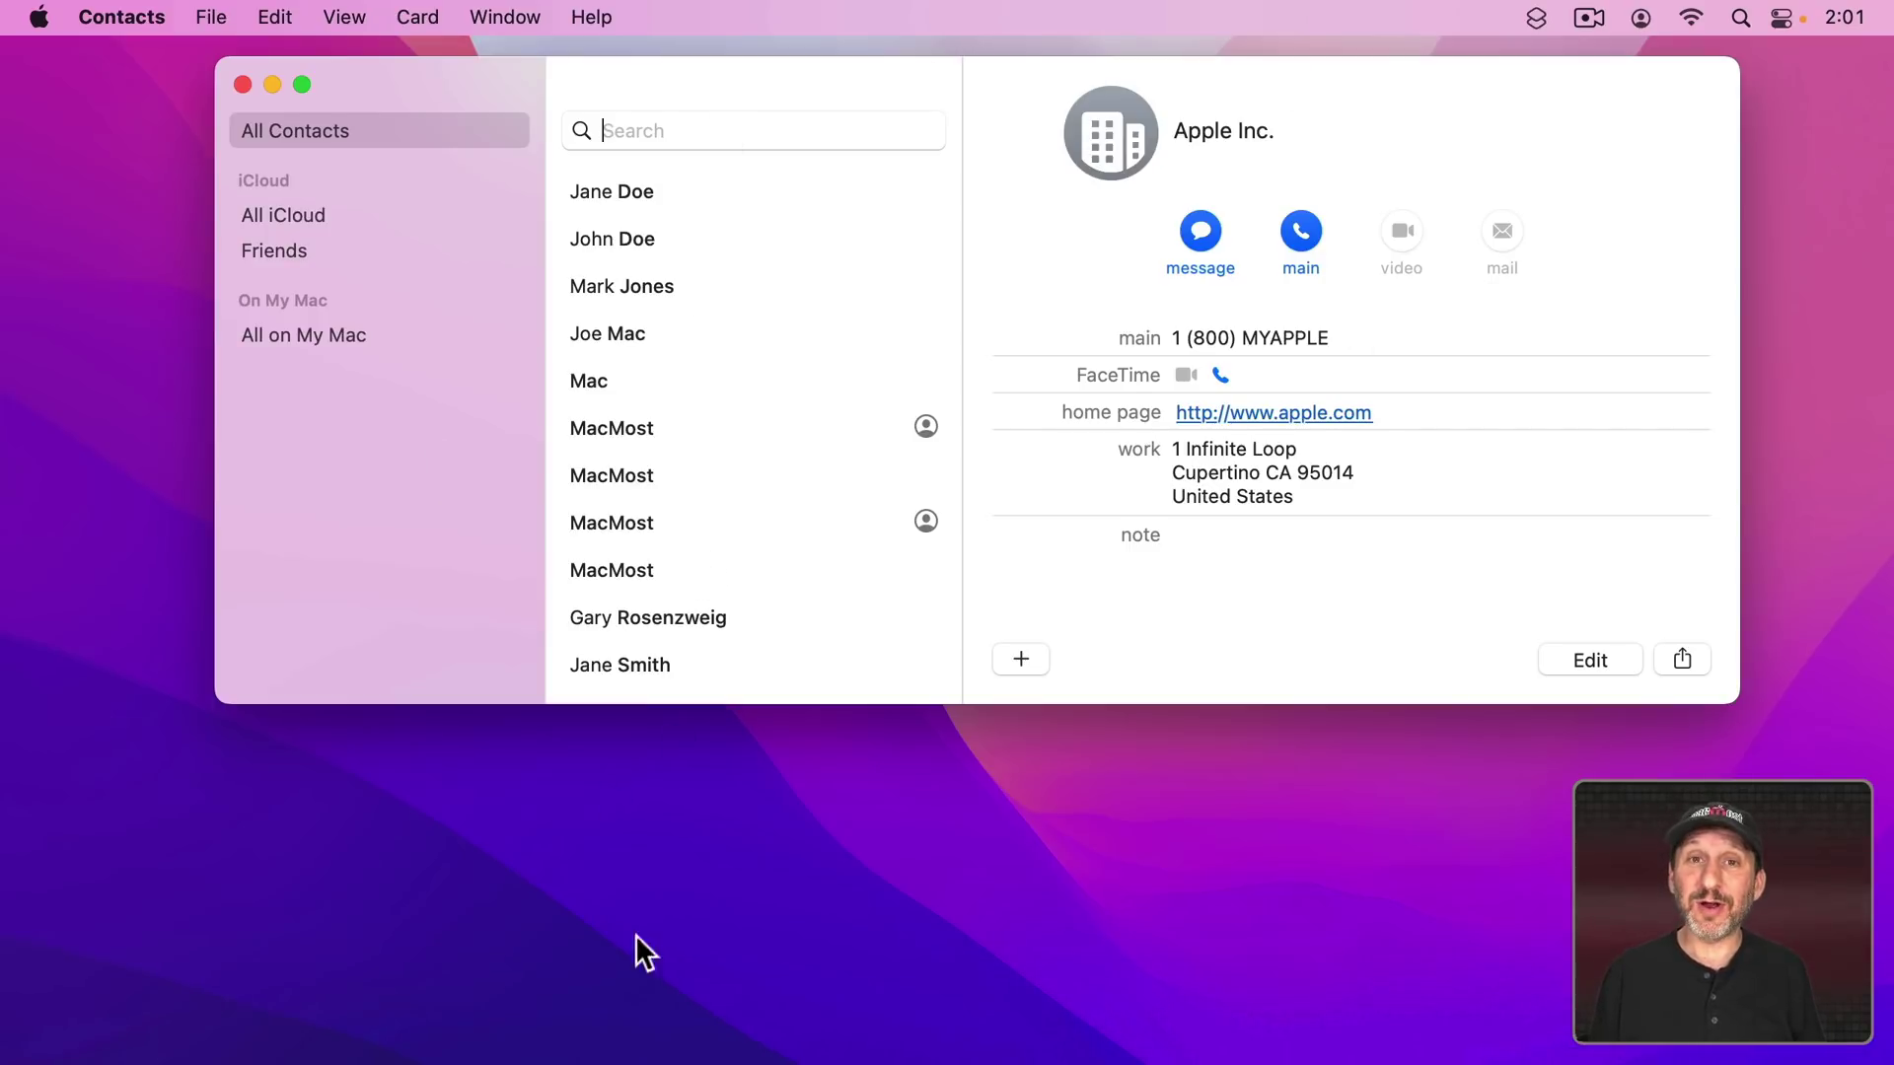
# Step: Switch to Mail from the Dock to get a blank new message
pyautogui.click(346, 1015)
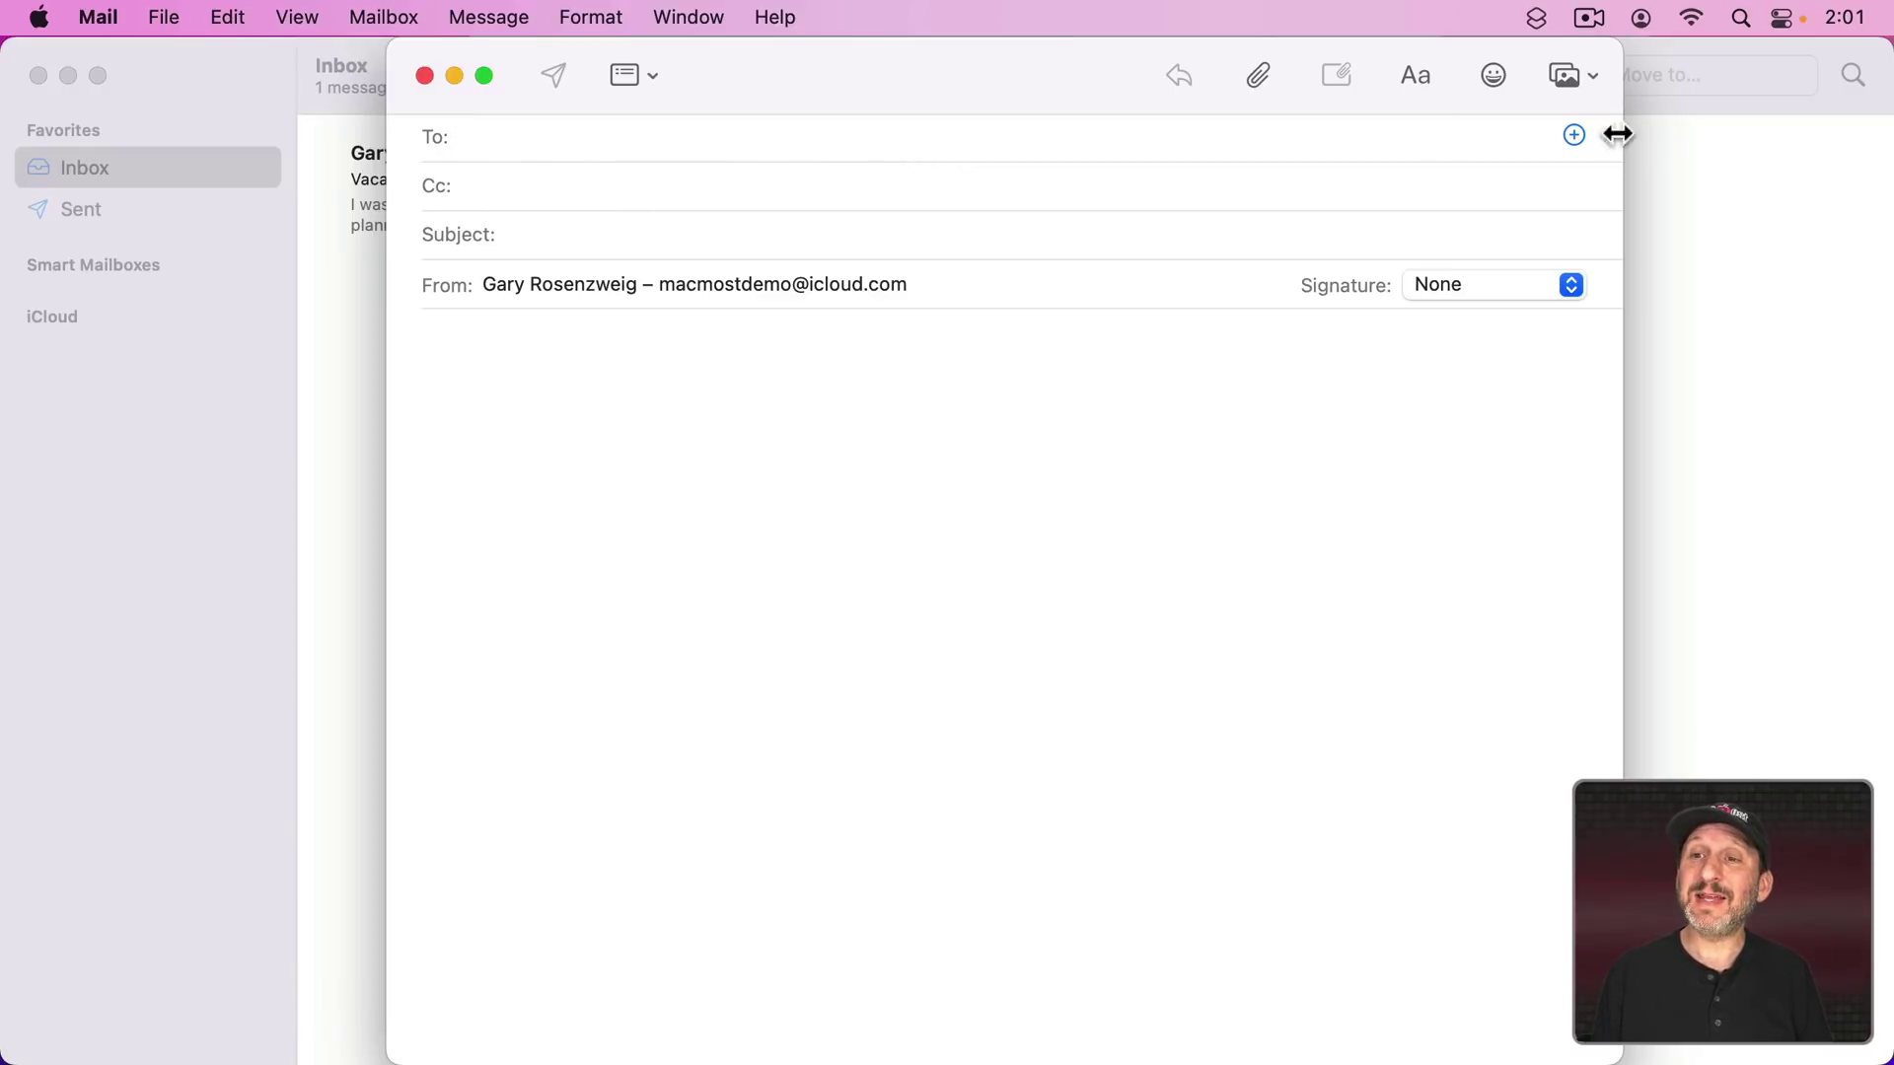
# Step: Address the new message to a contact's e-mail address chosen from the contacts list
pyautogui.click(1574, 136)
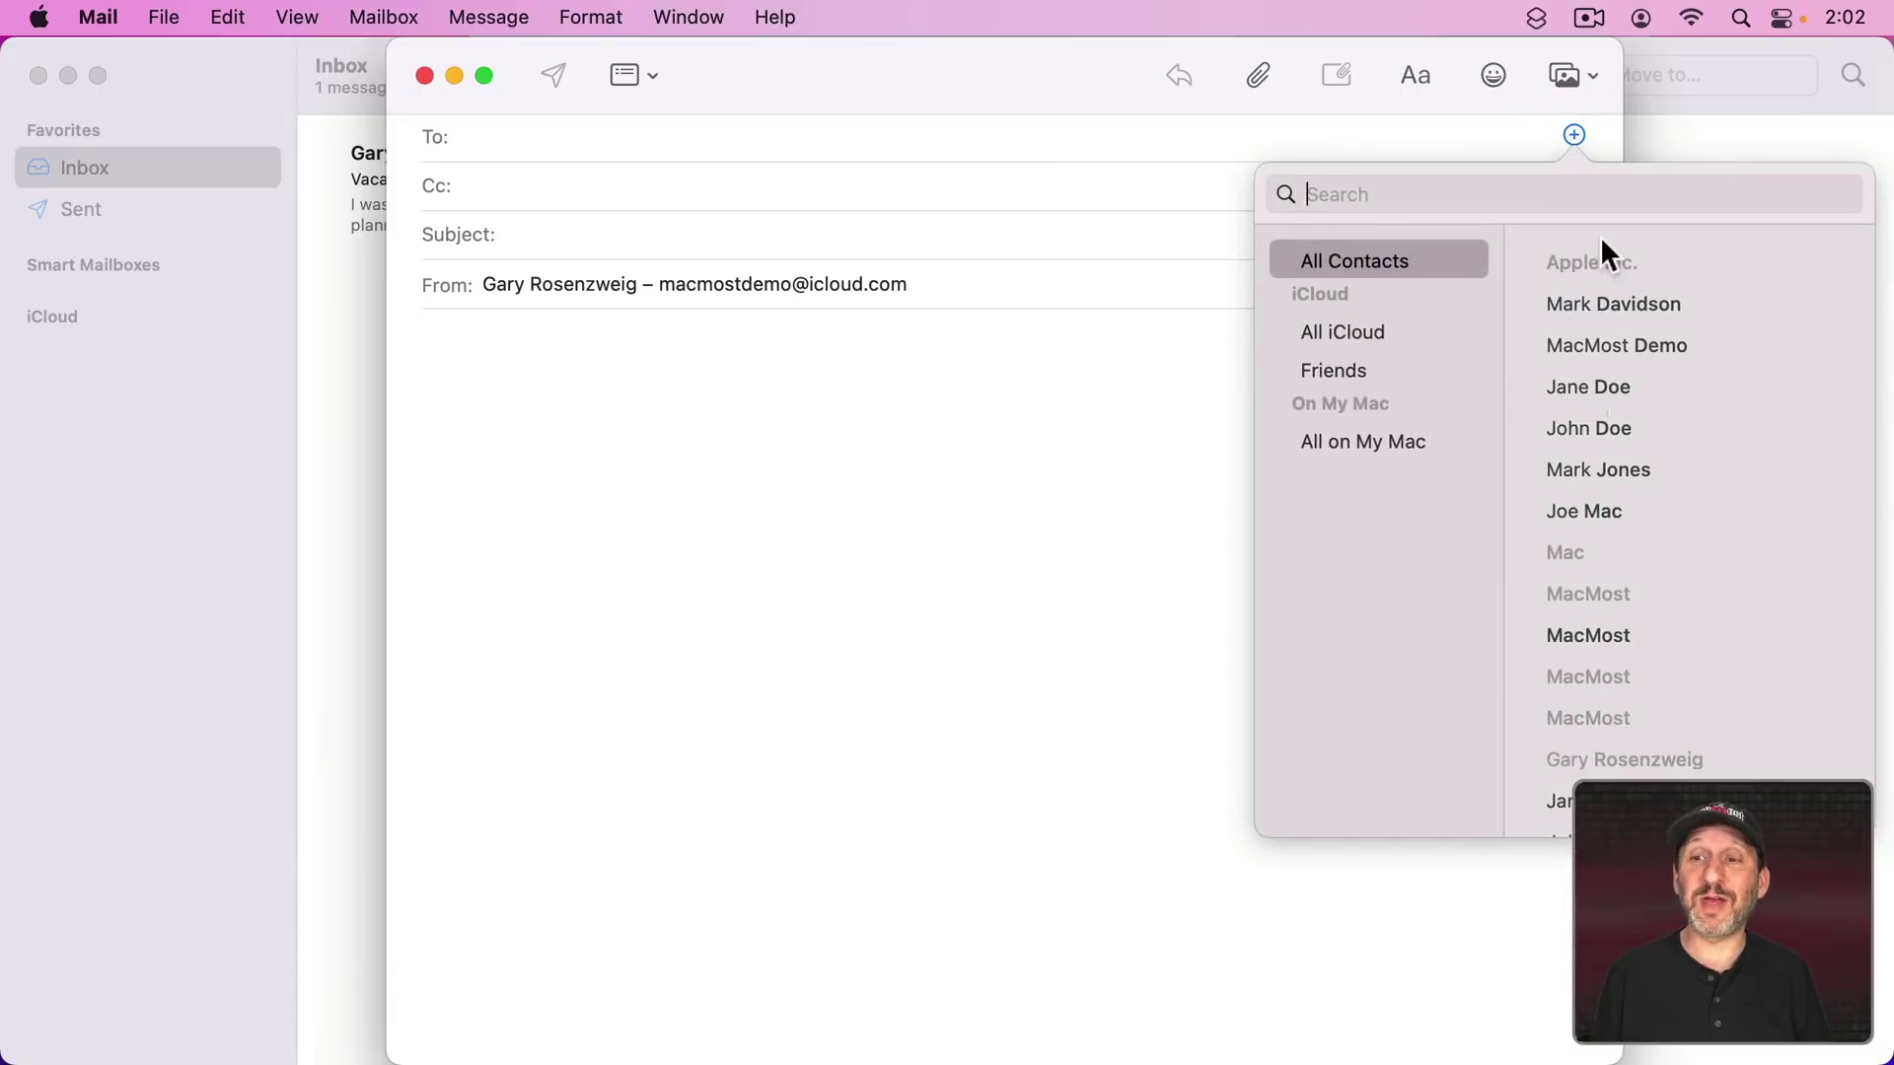
pyautogui.click(1580, 394)
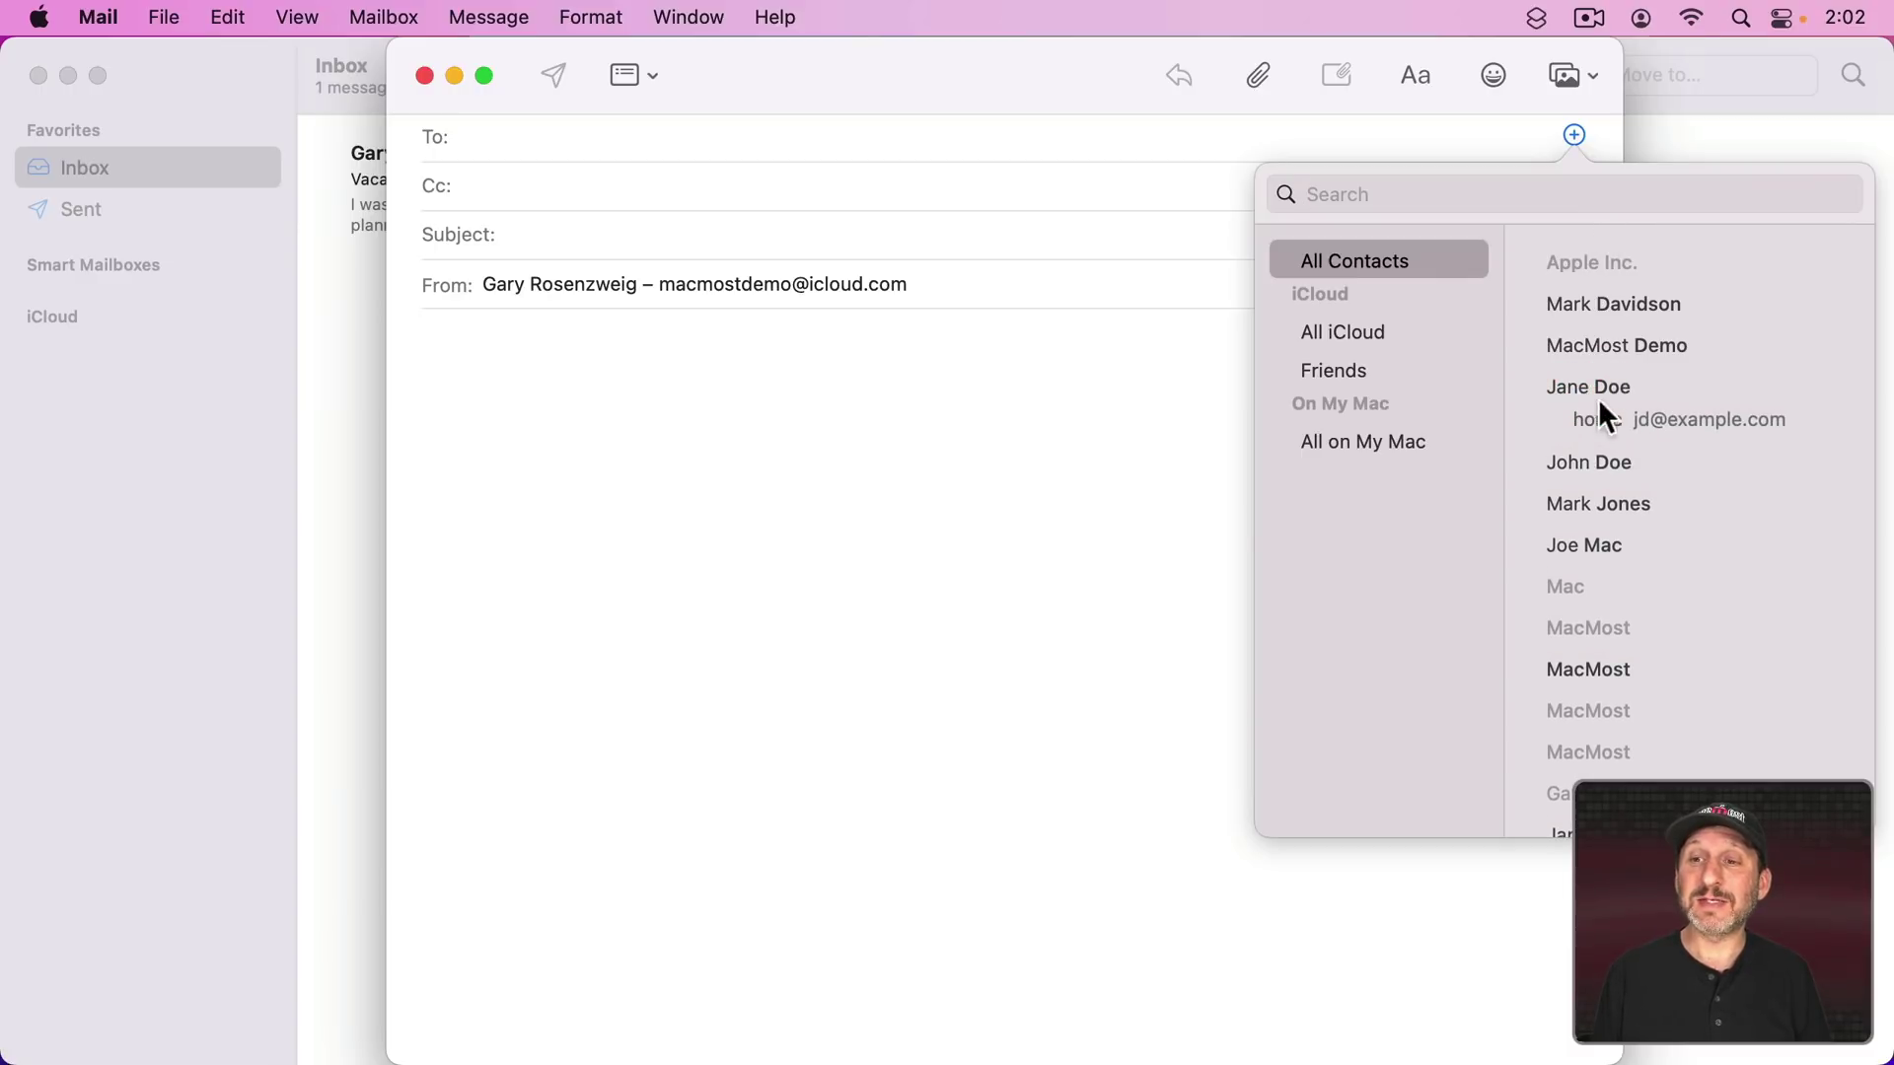
pyautogui.click(1700, 420)
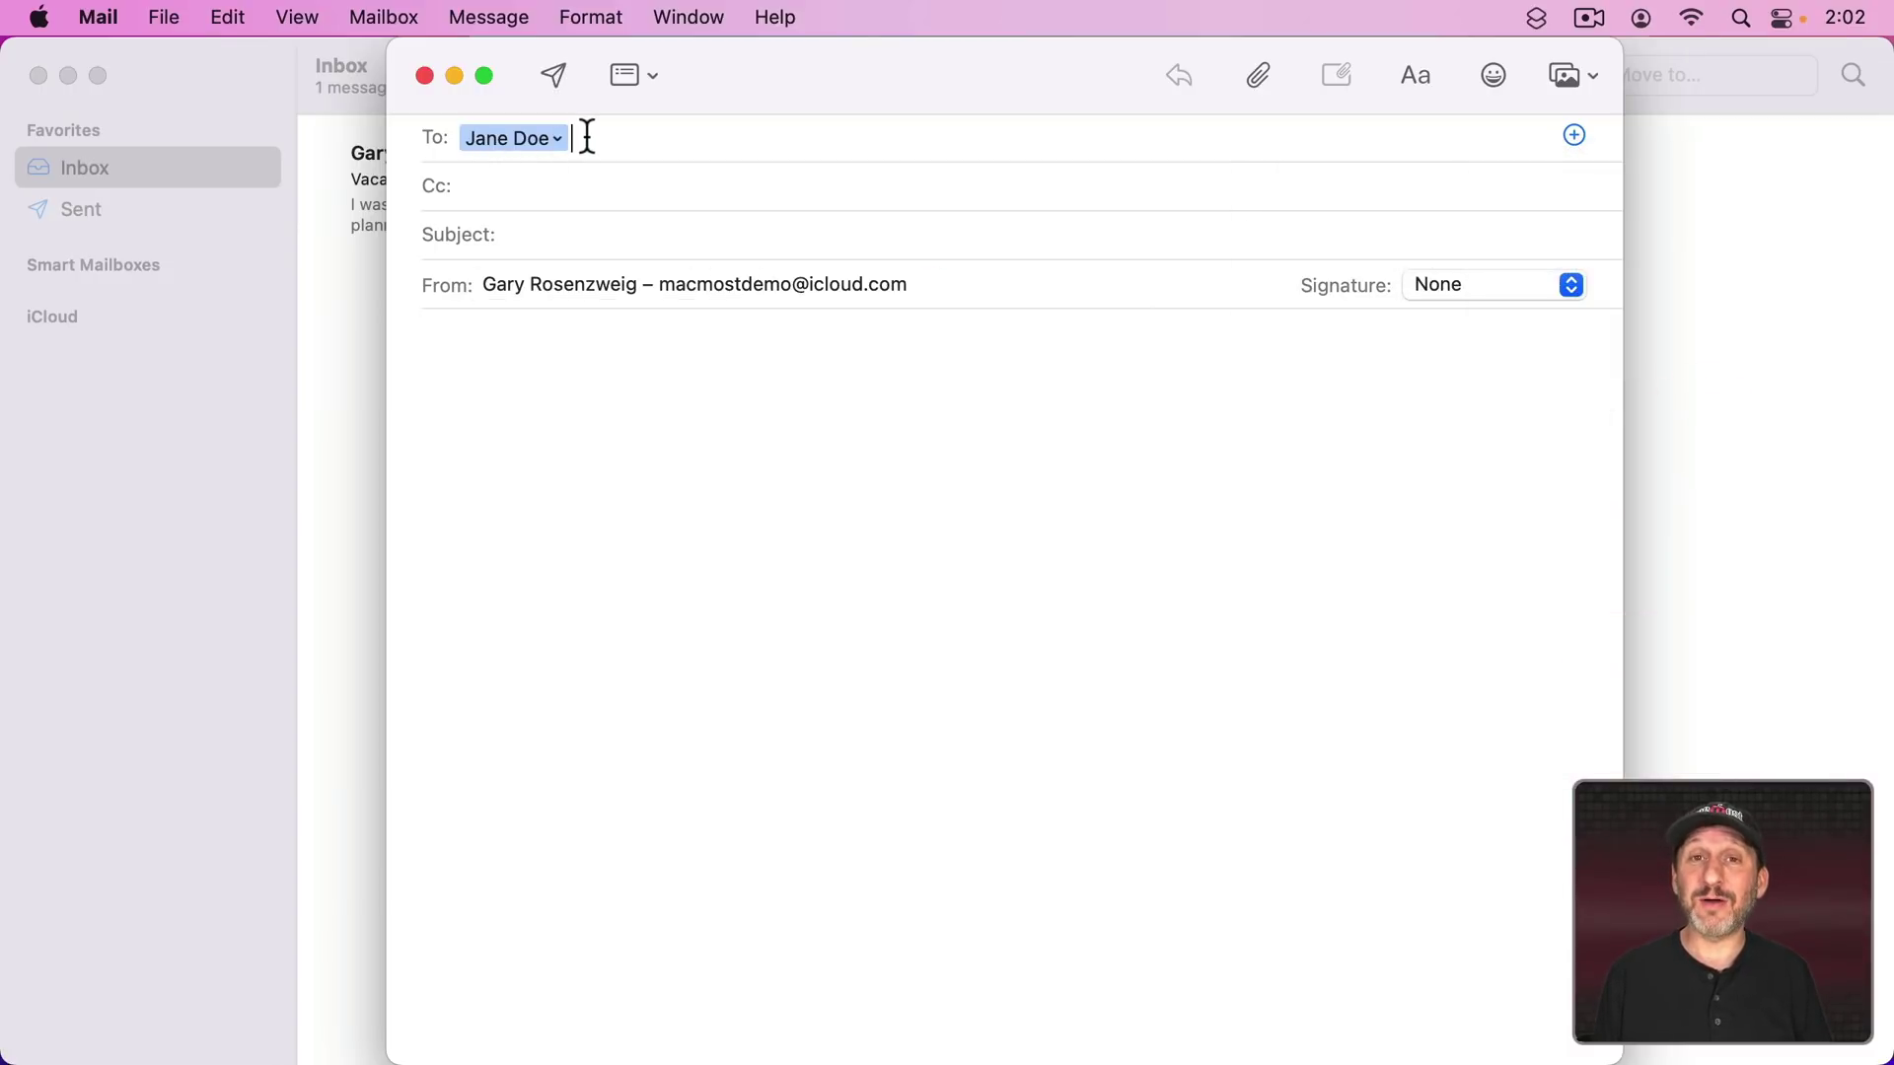
# Step: Start a new Messages conversation and show contacts for picking its recipient
pyautogui.click(220, 17)
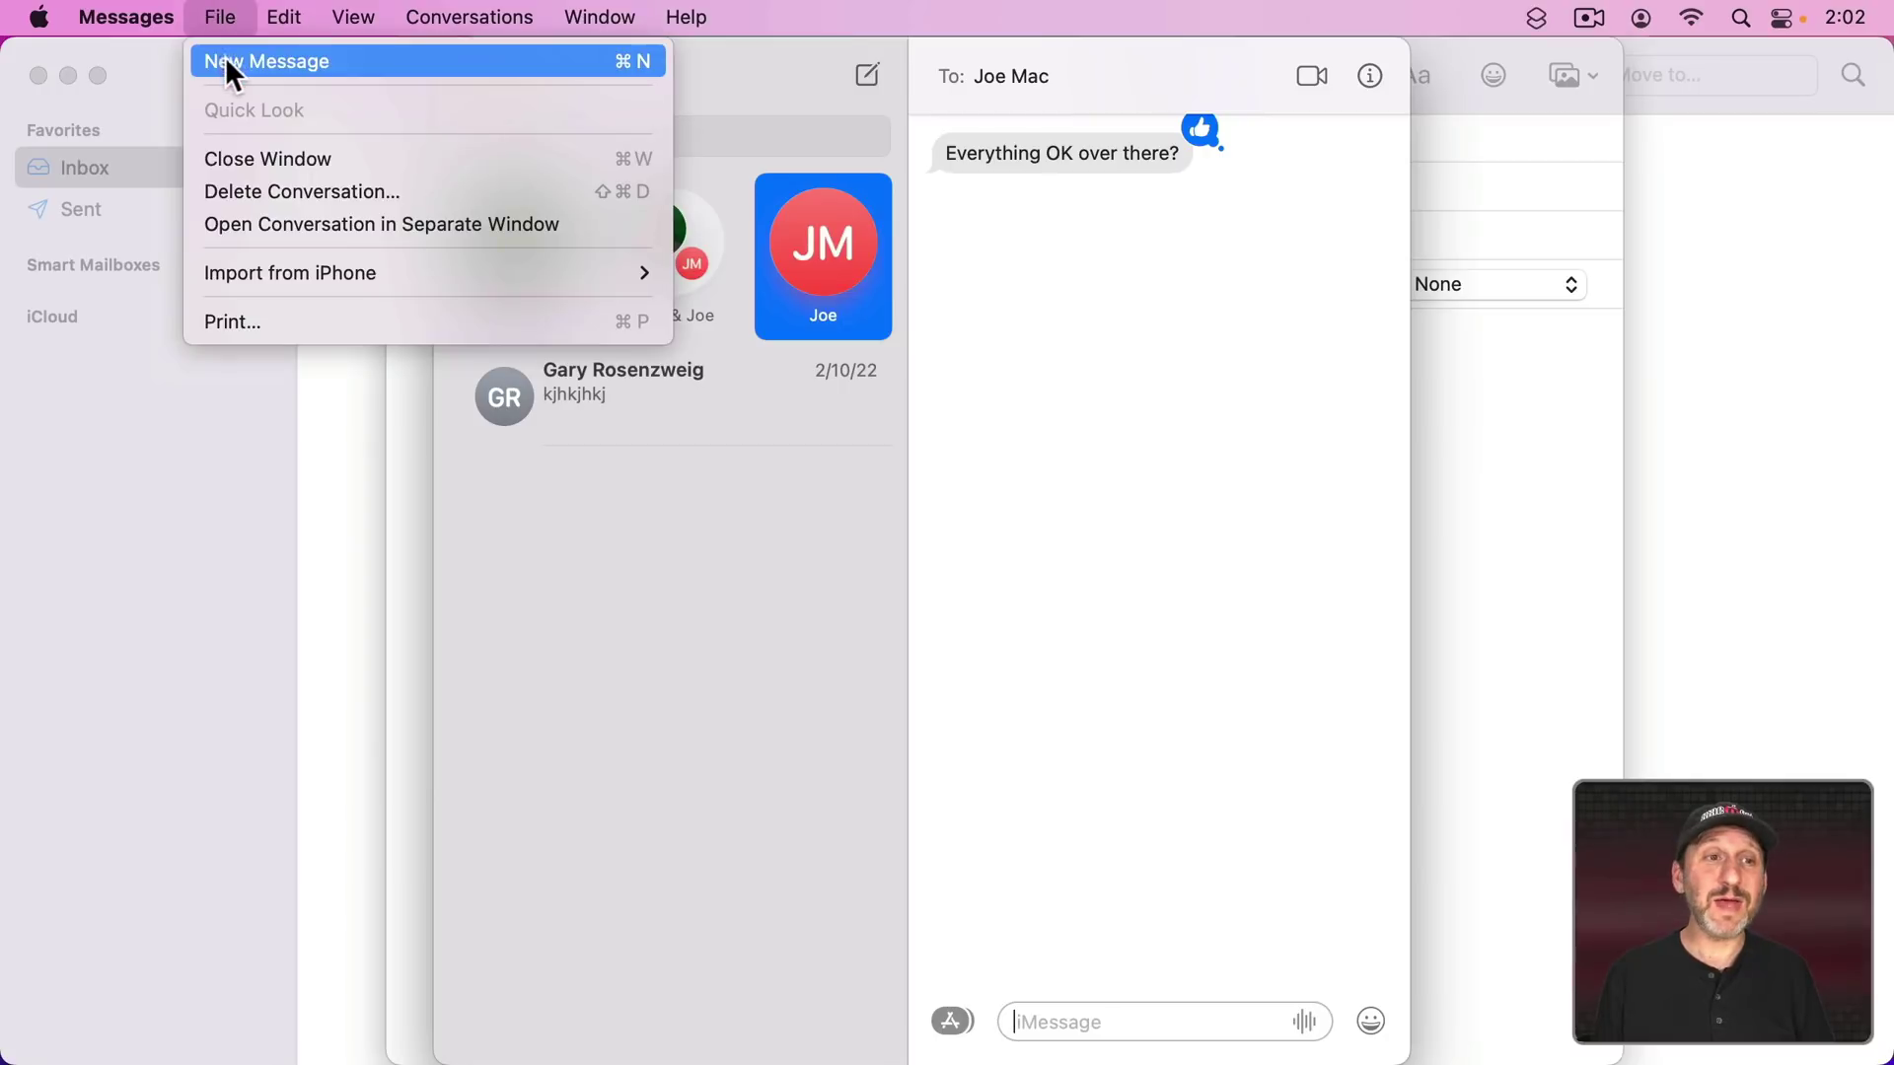
pyautogui.click(229, 62)
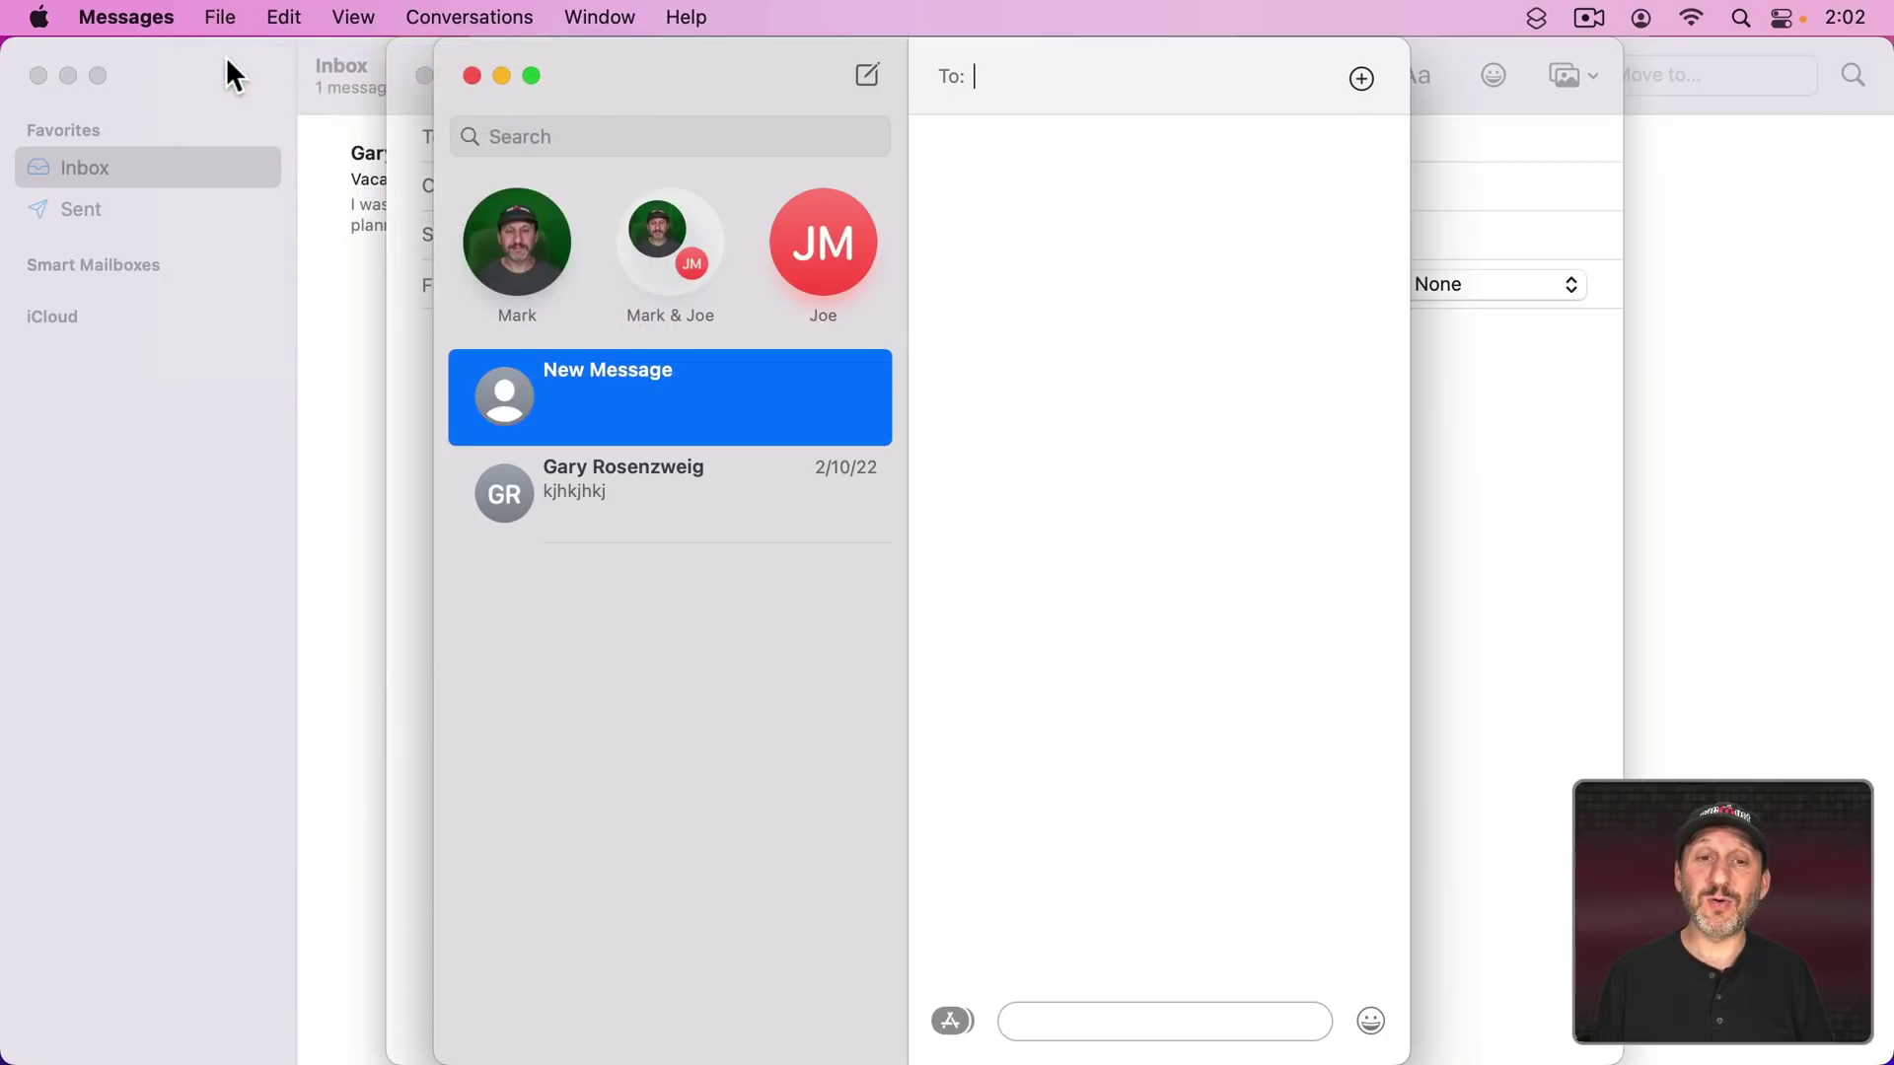
pyautogui.click(1359, 77)
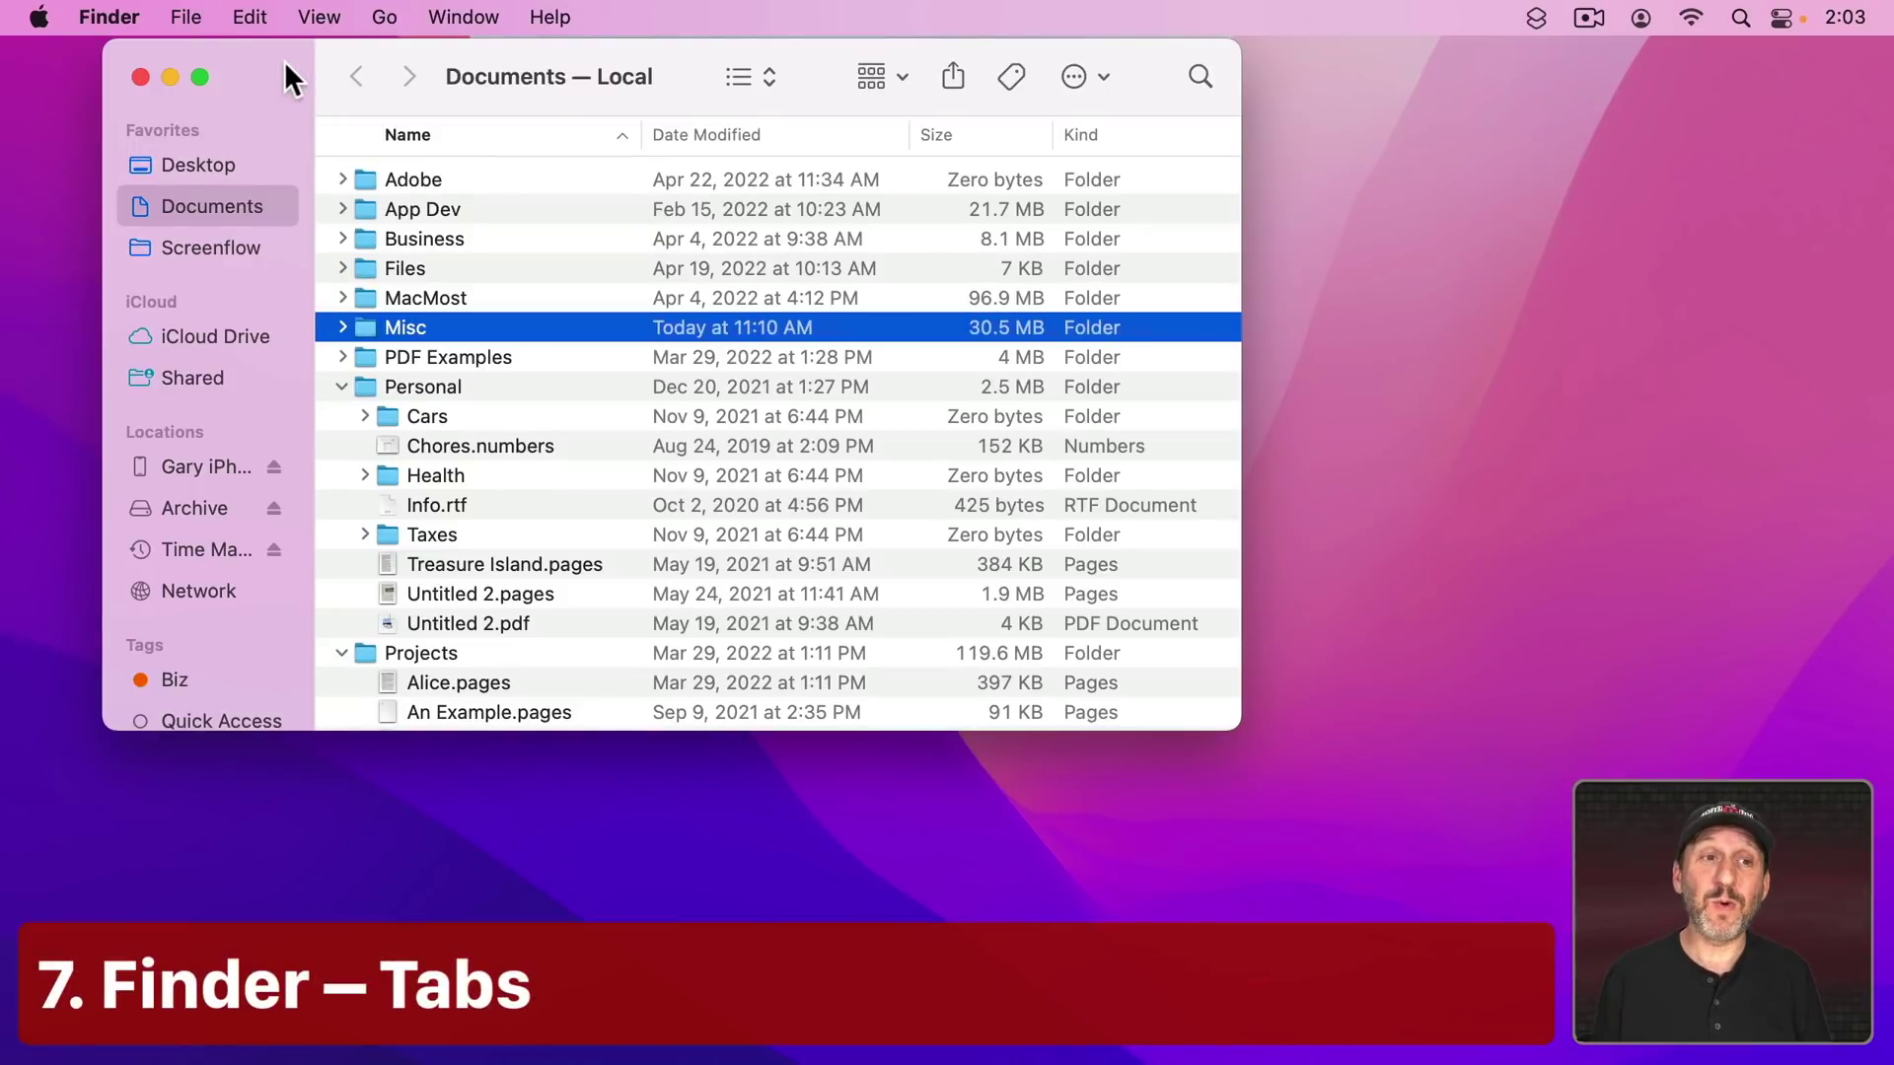
# Step: Open a second Finder window and place it to the lower right
pyautogui.moveTo(280, 61); pyautogui.dragTo(248, 88)
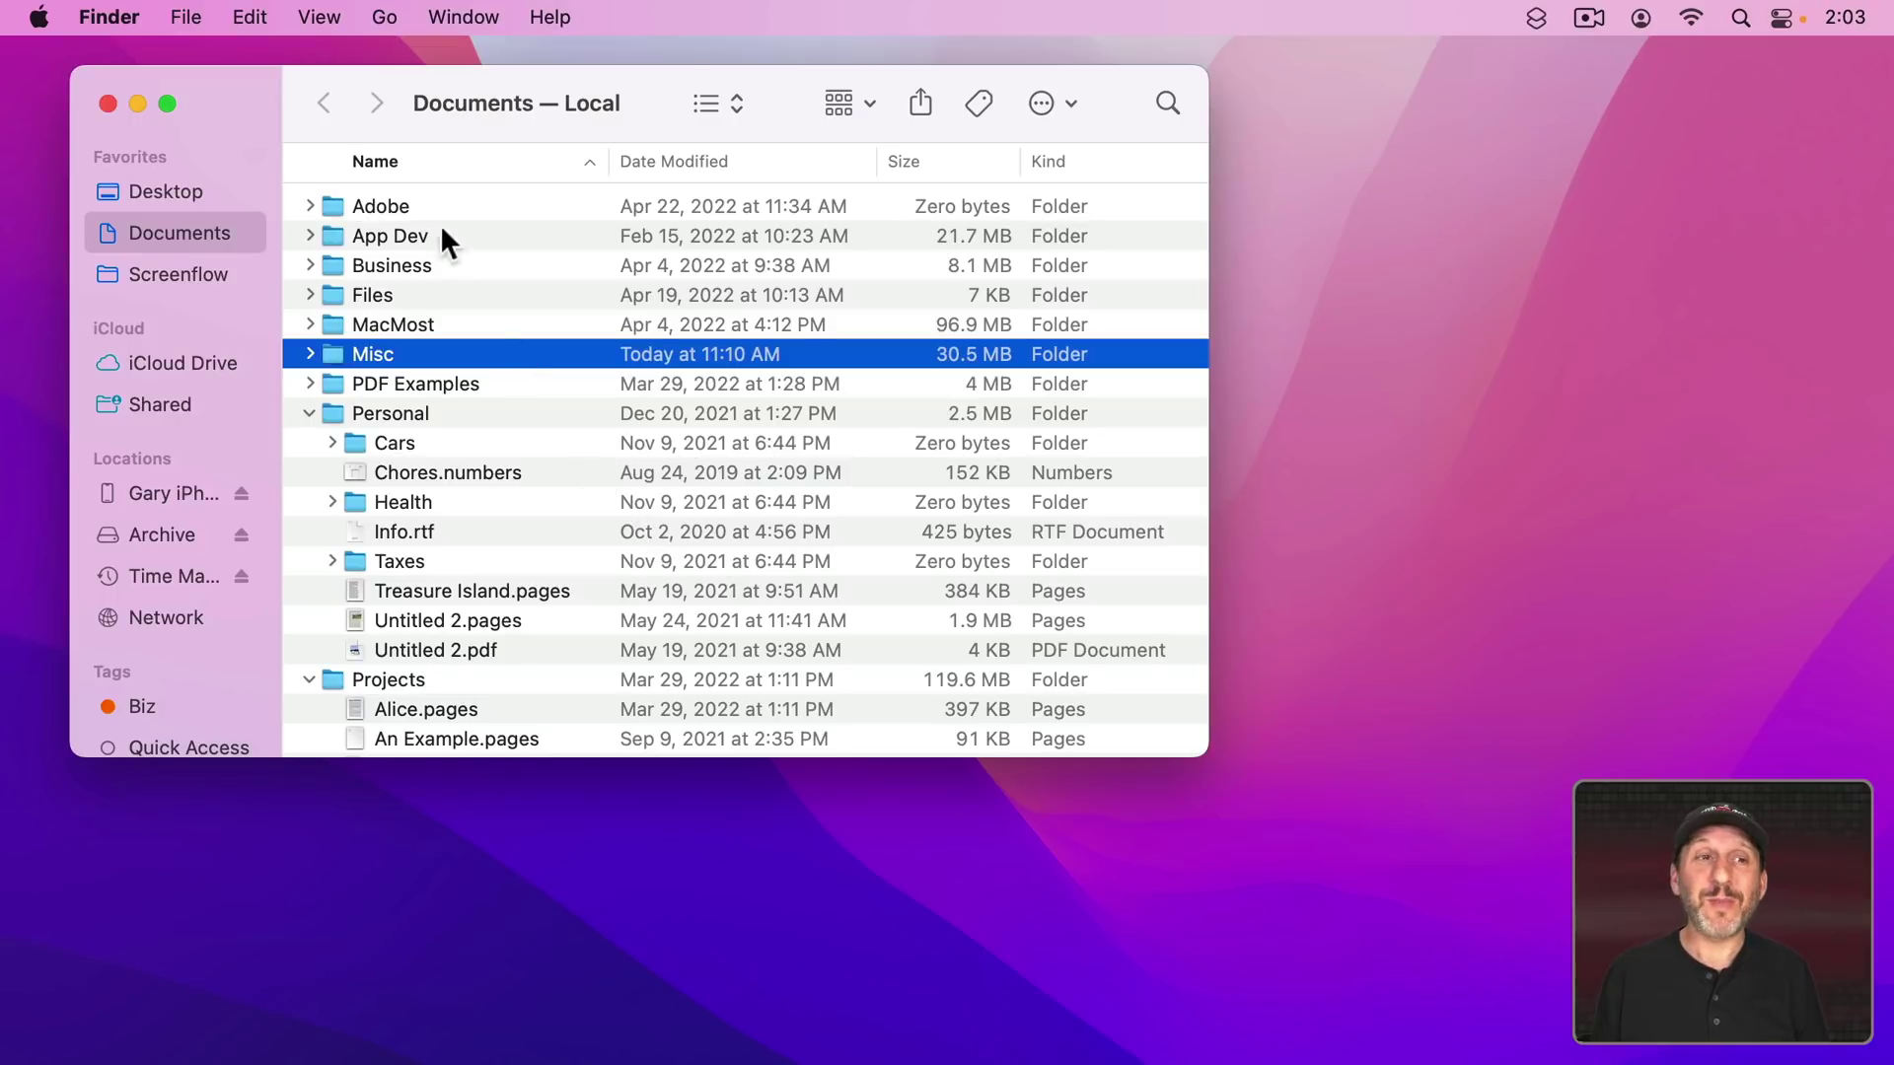
pyautogui.click(187, 19)
pyautogui.click(197, 57)
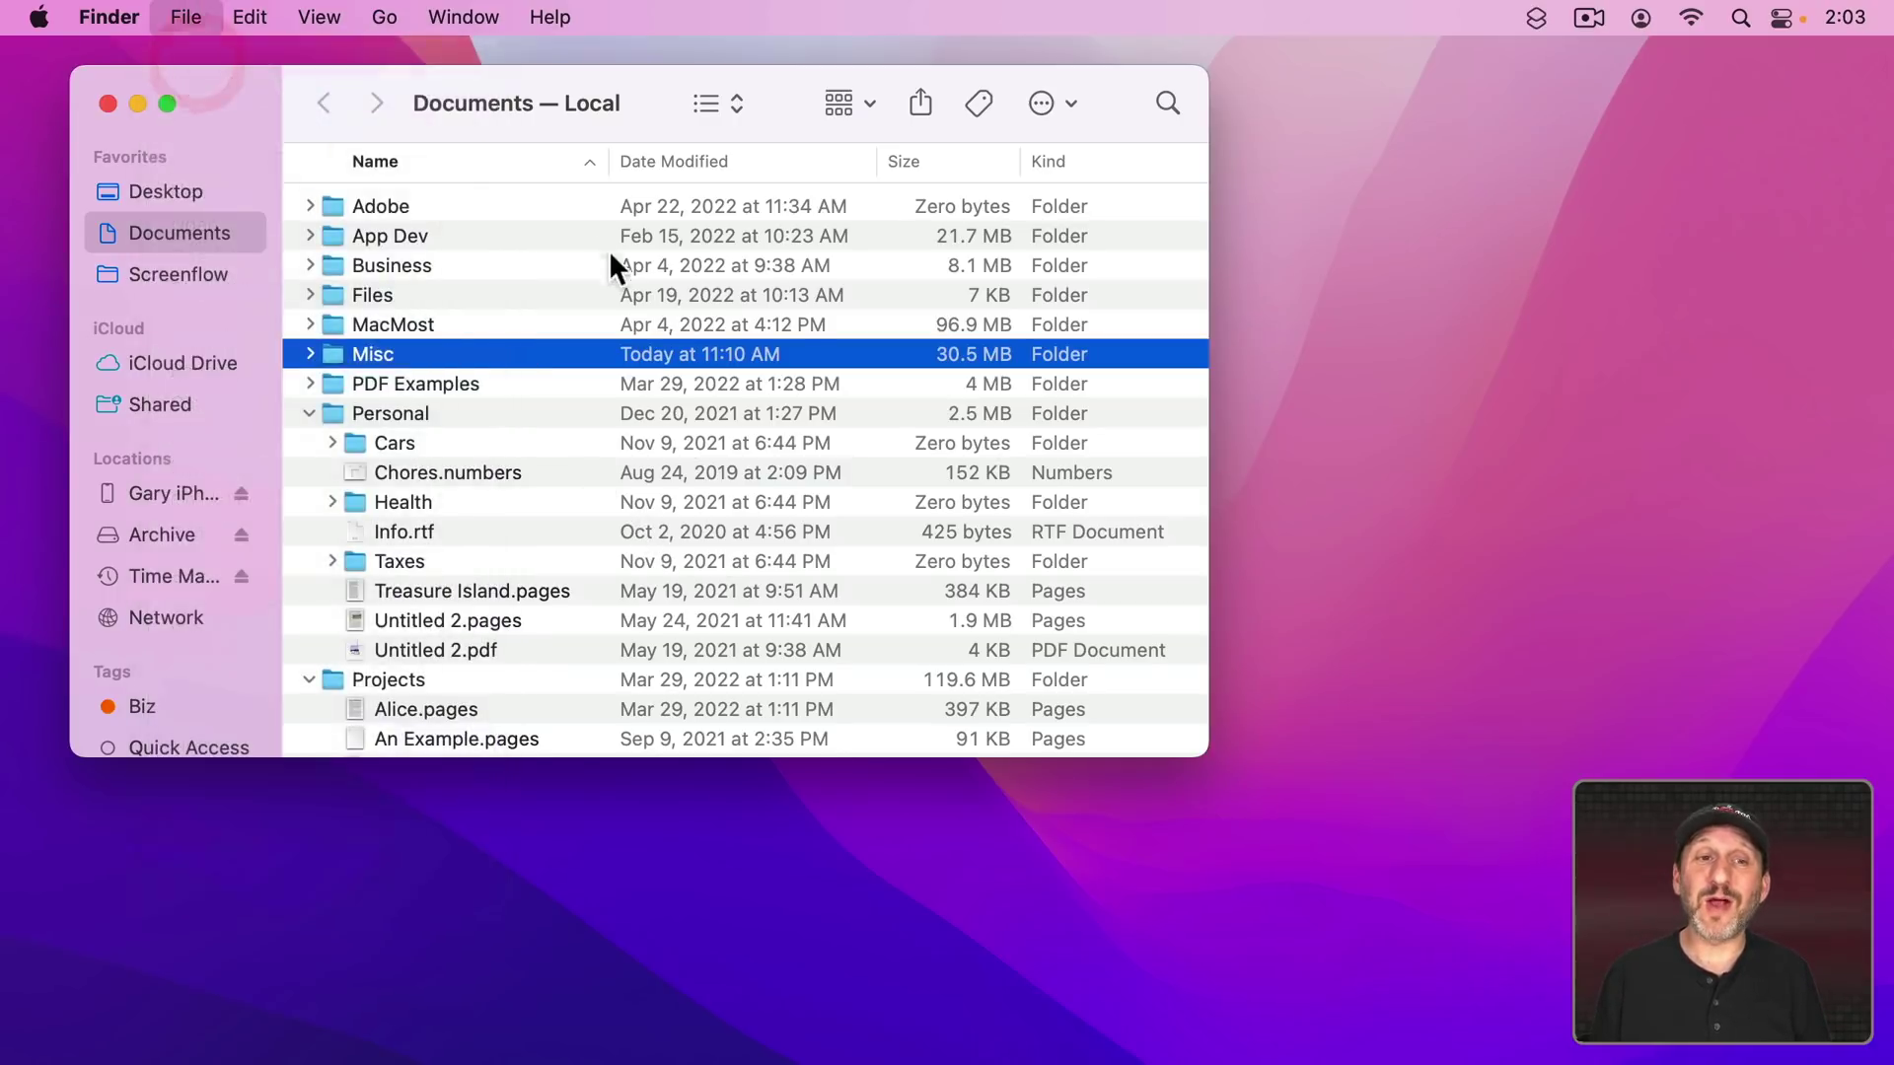
pyautogui.moveTo(263, 116); pyautogui.dragTo(892, 274)
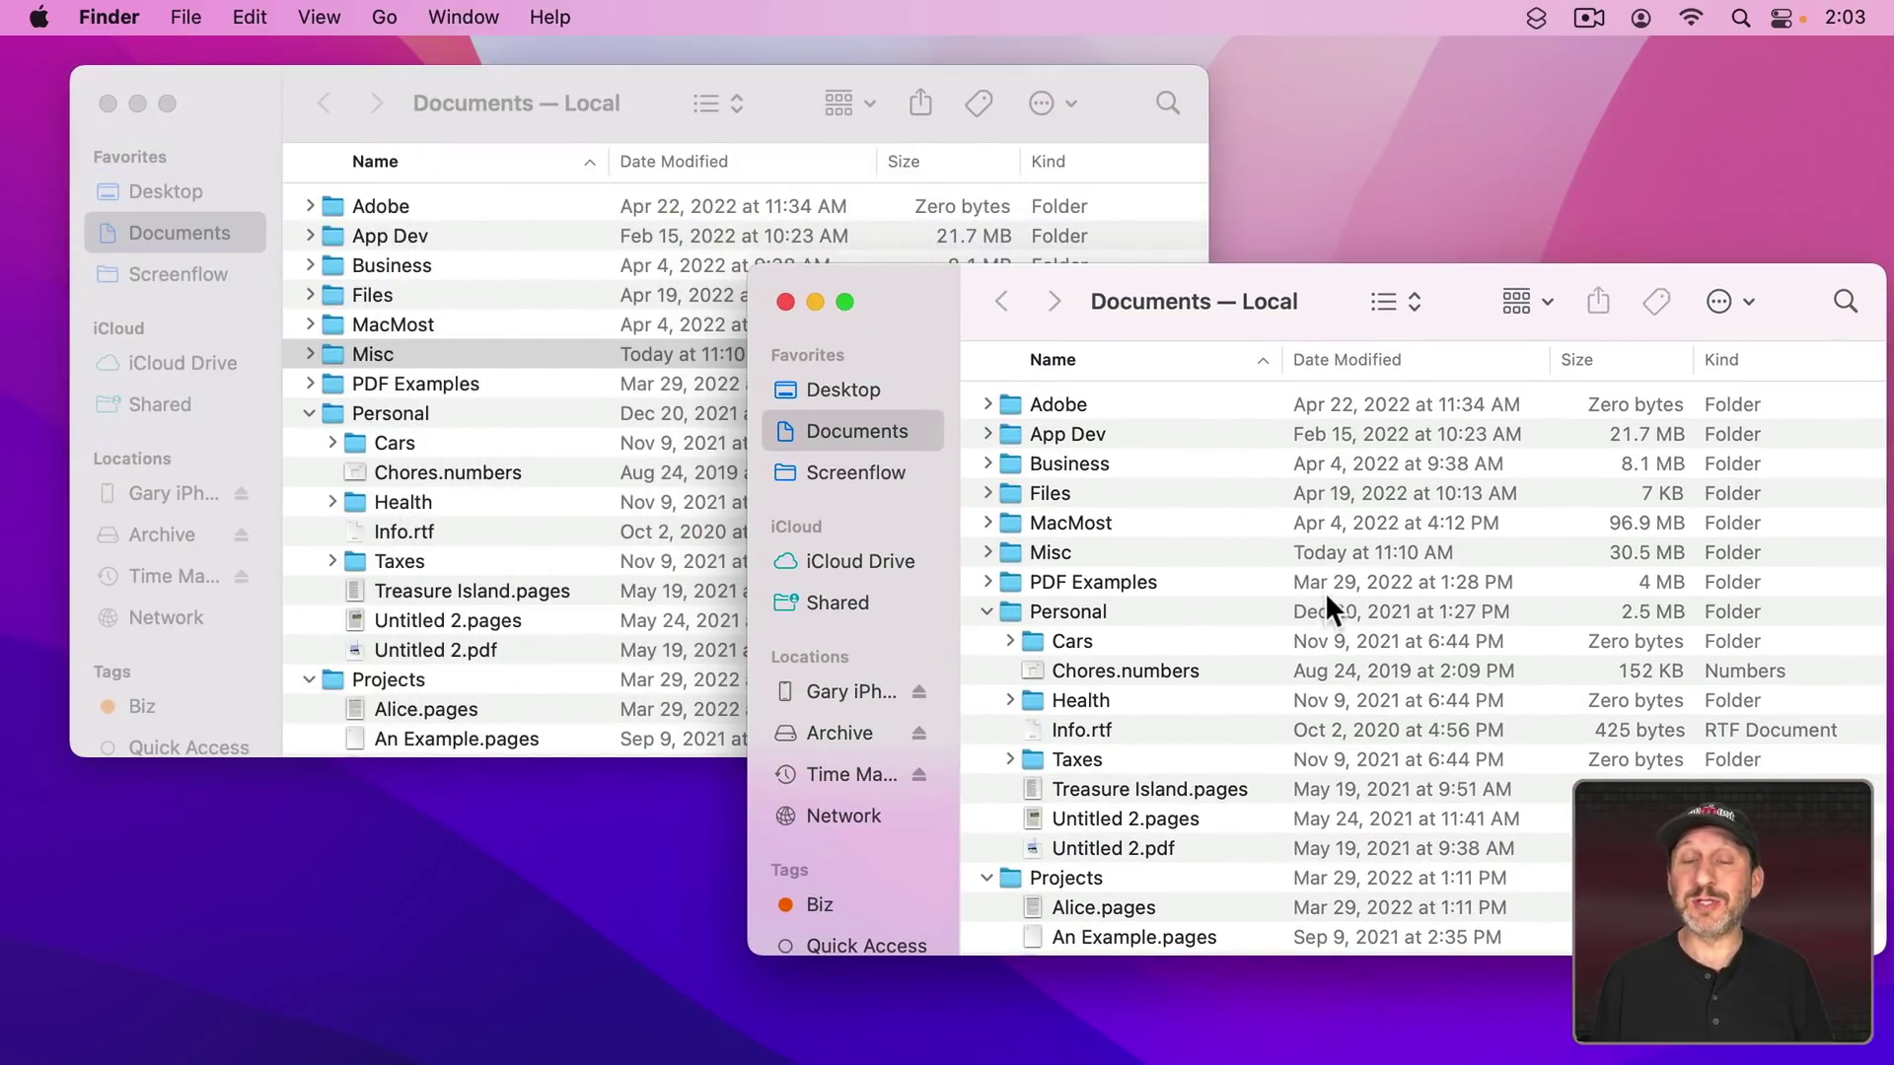
# Step: Show the Files folder in one window and Business in the other
pyautogui.doubleClick(1058, 489)
pyautogui.doubleClick(392, 265)
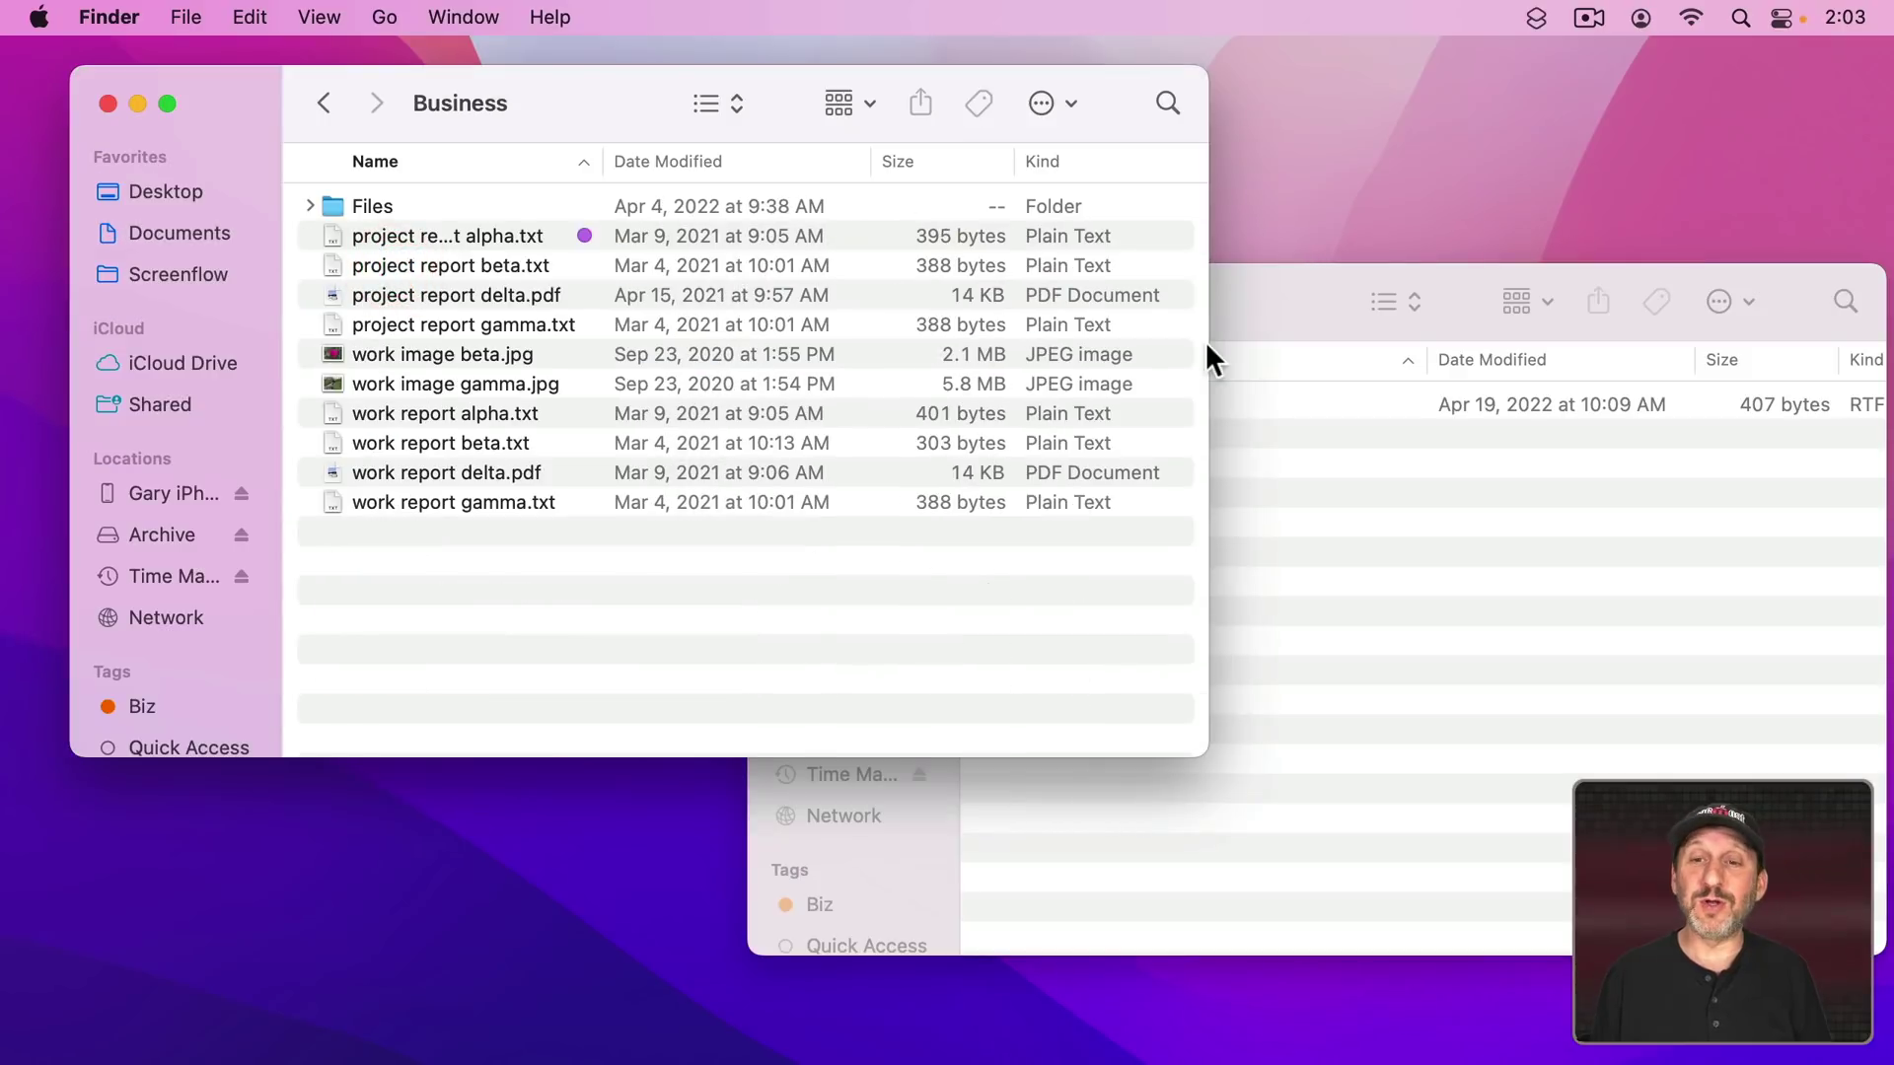
pyautogui.click(1271, 301)
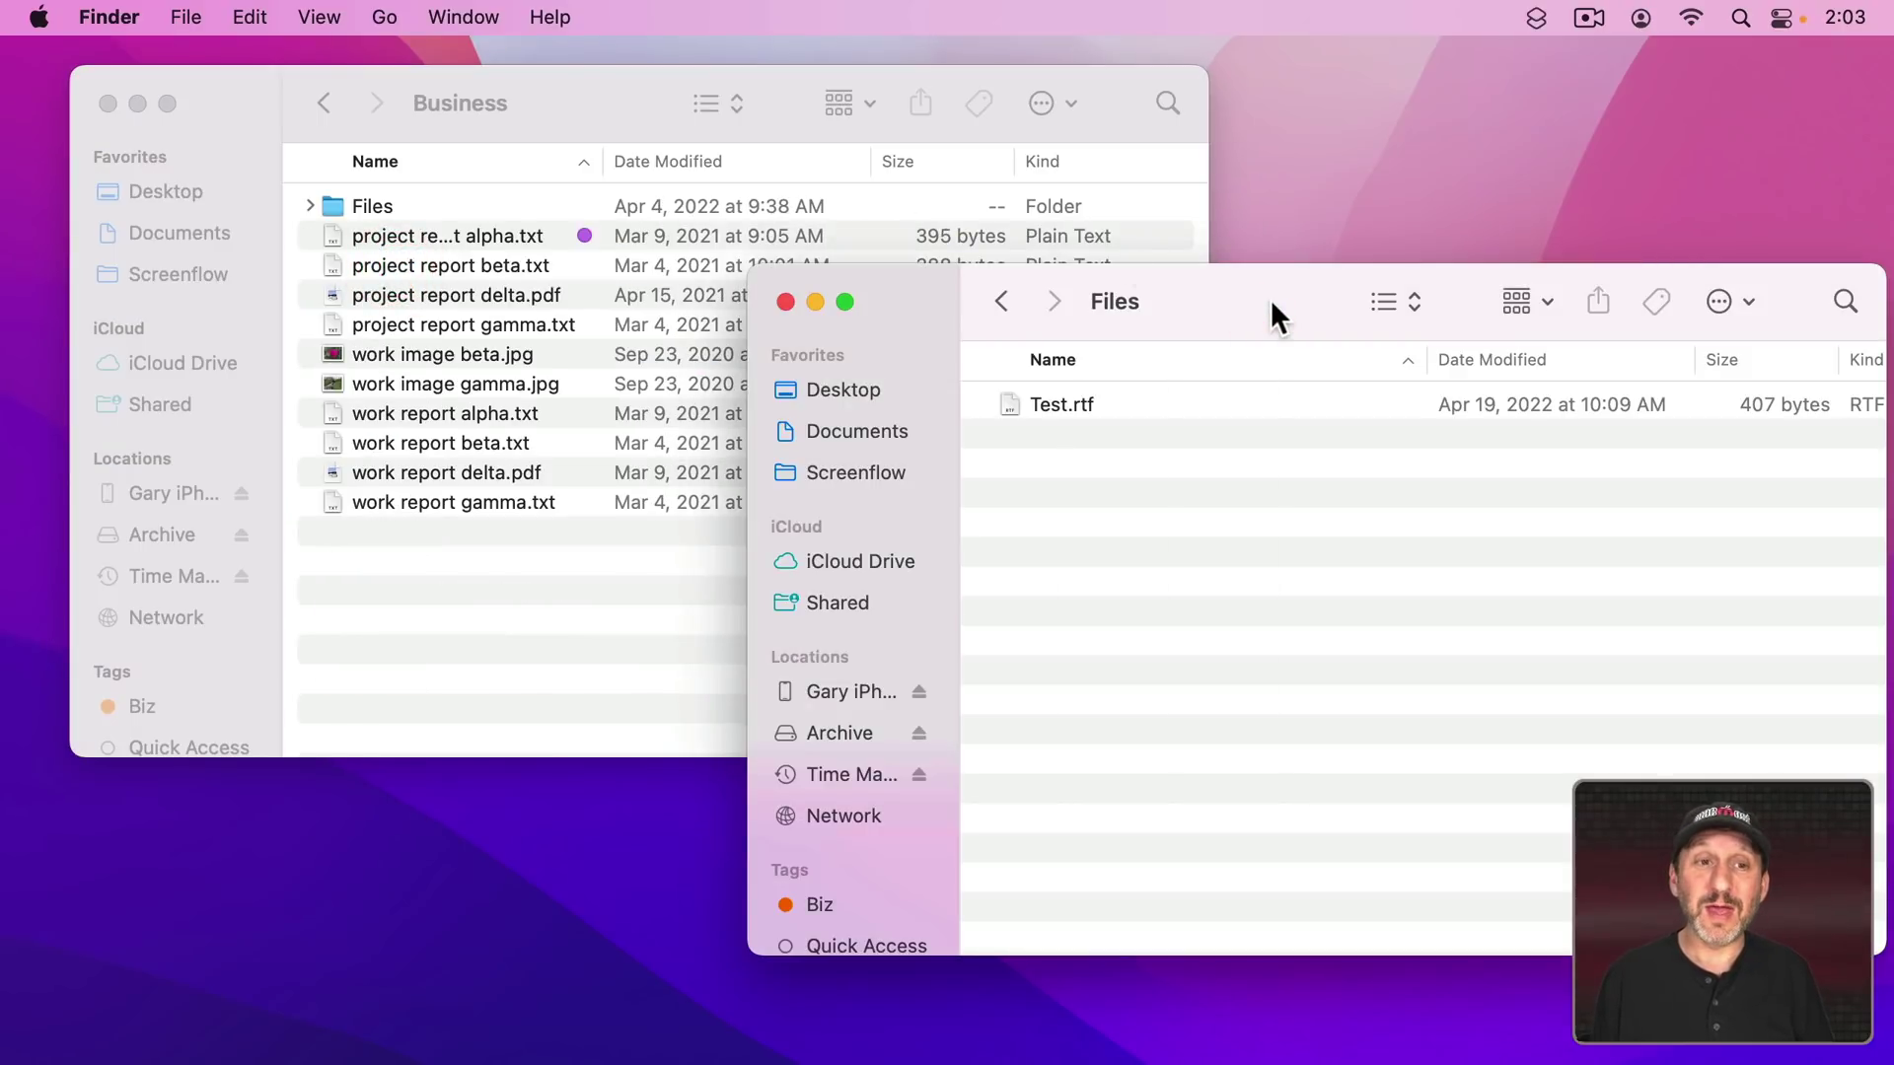
# Step: Add a Documents — Local tab to the Business window and switch between the two tabs
pyautogui.click(247, 85)
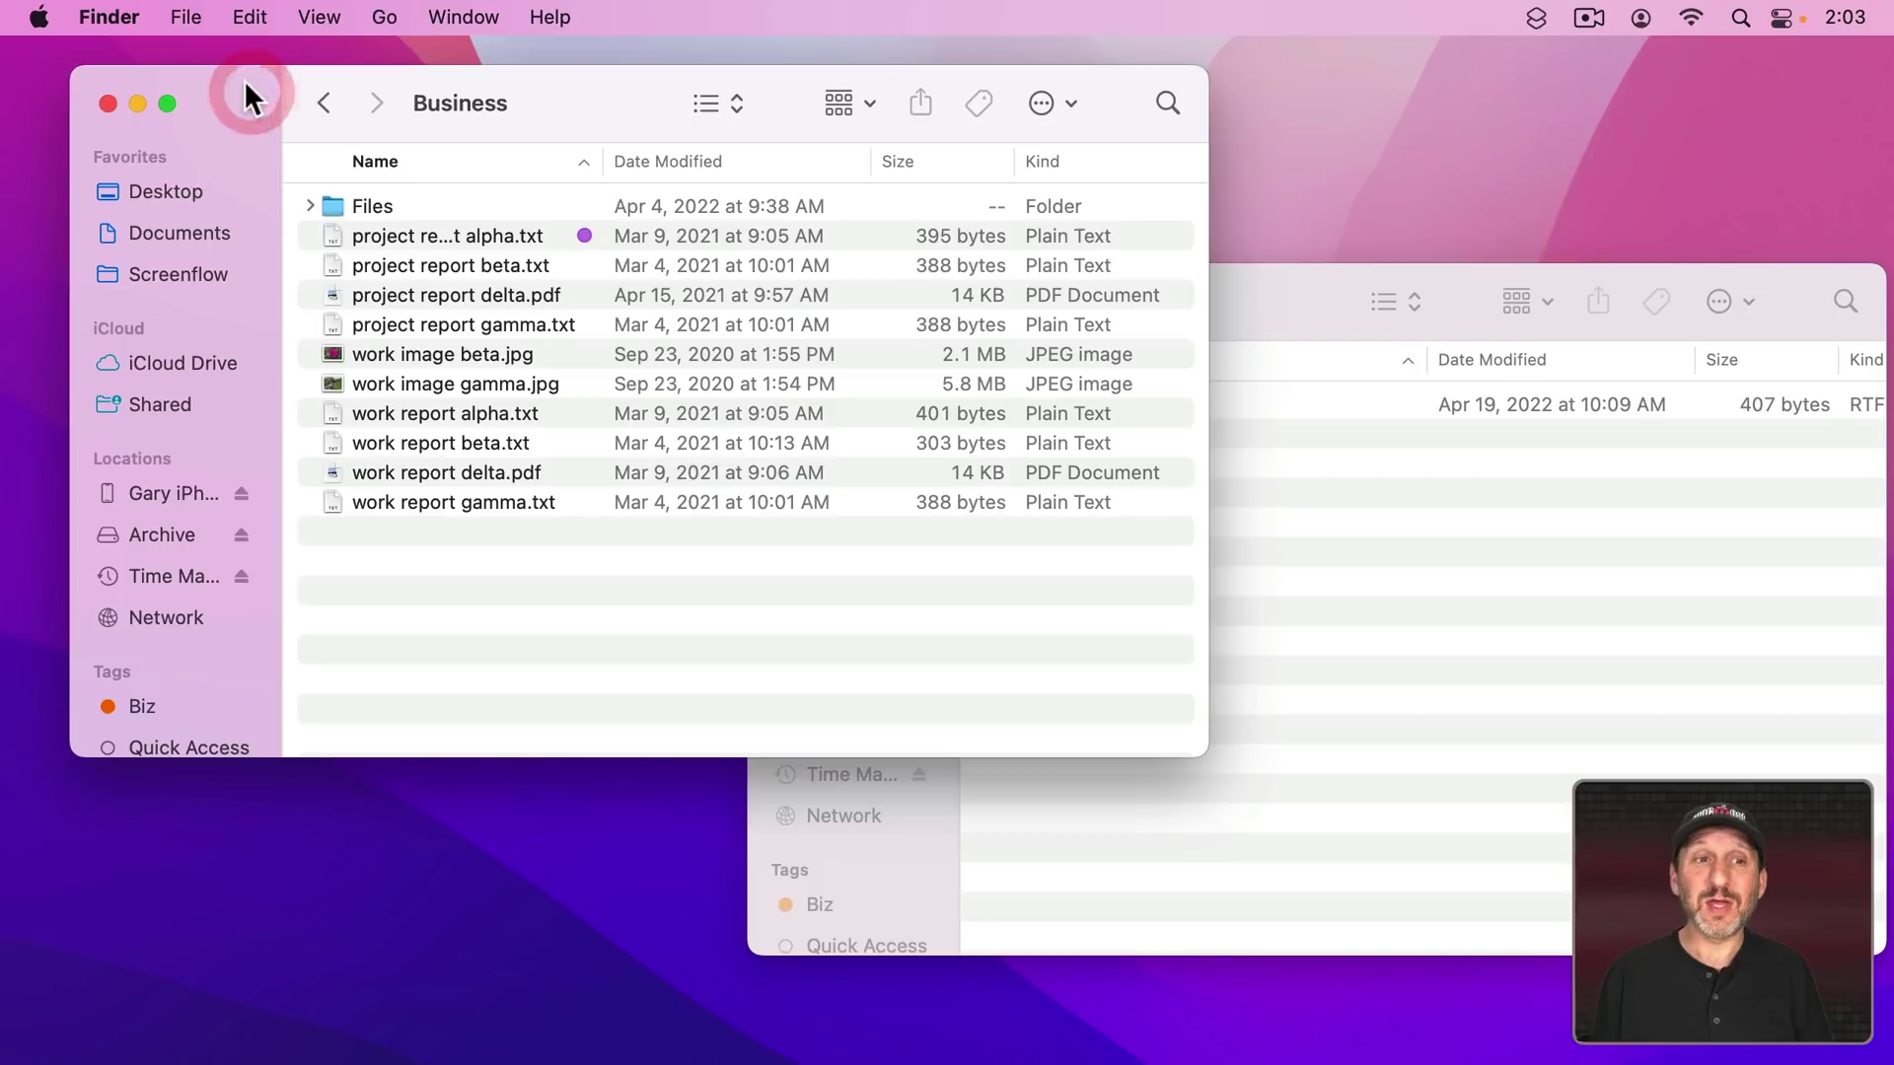
pyautogui.click(187, 16)
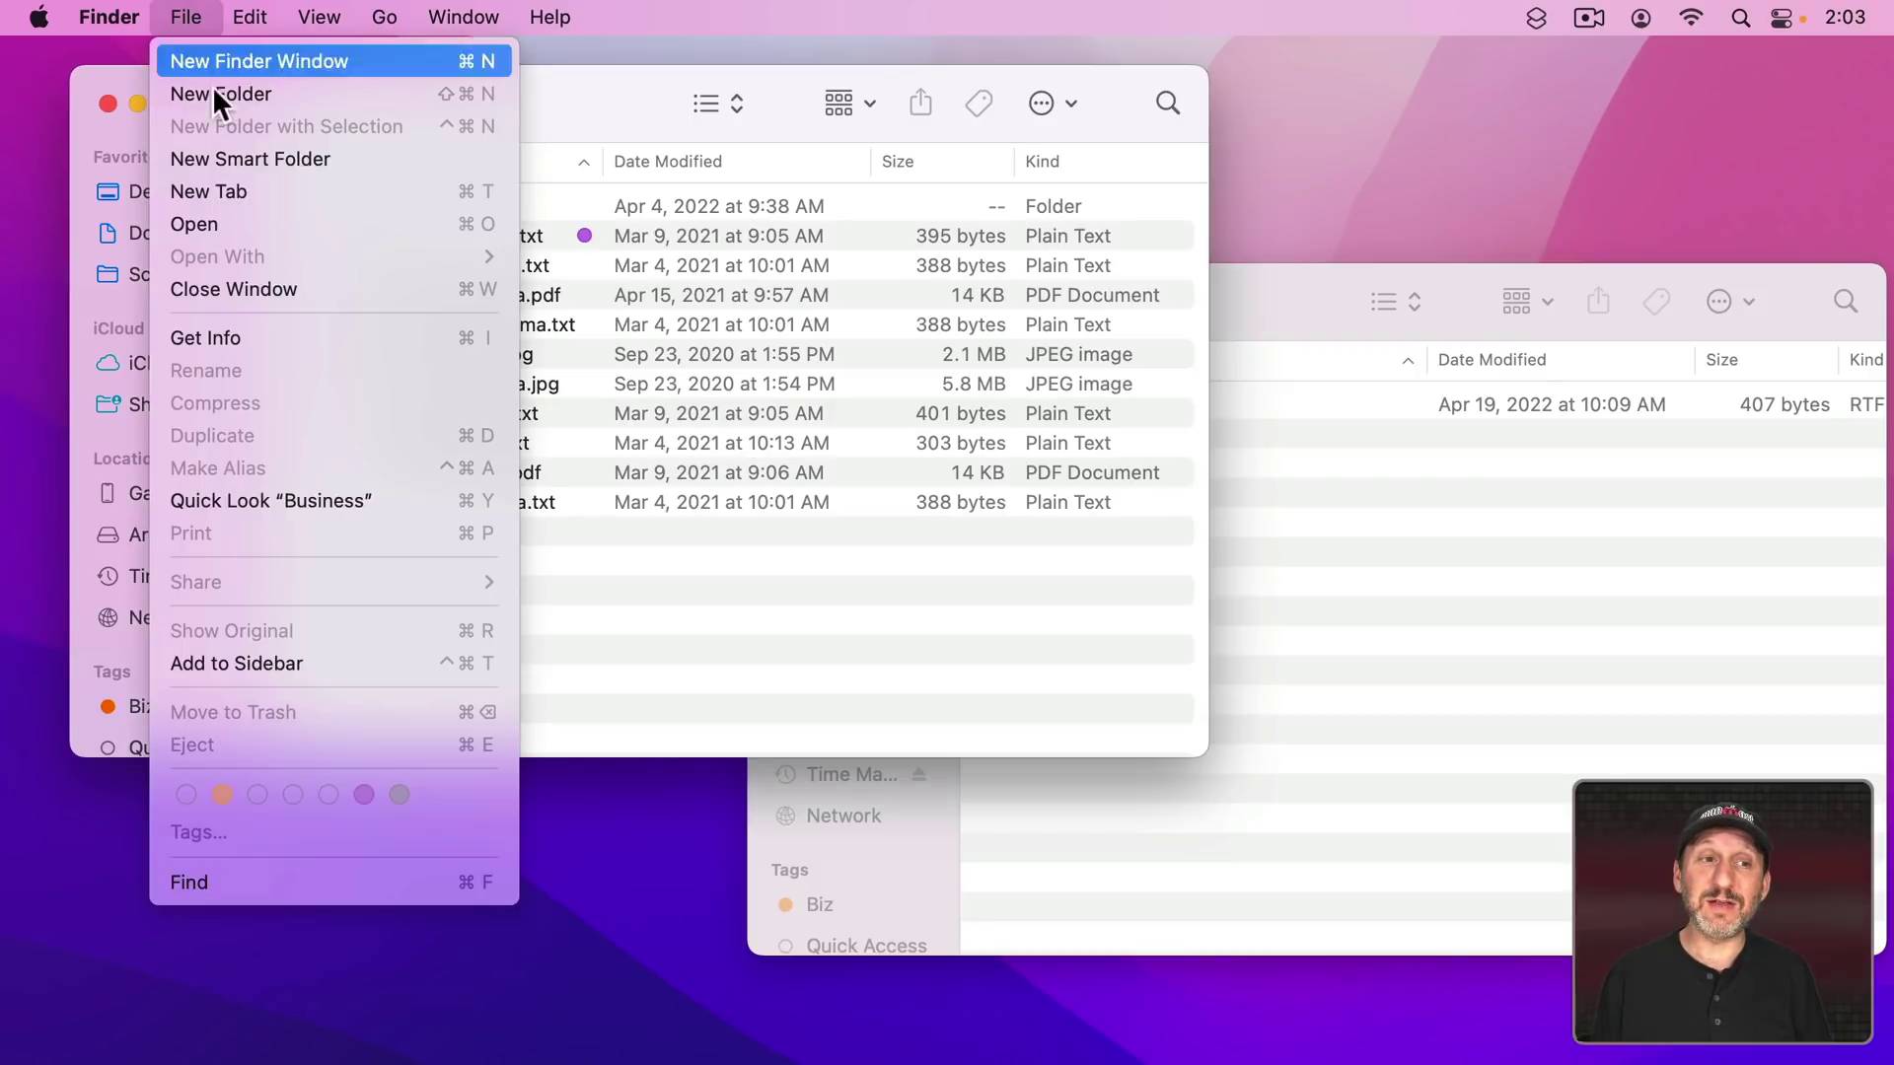
pyautogui.click(235, 190)
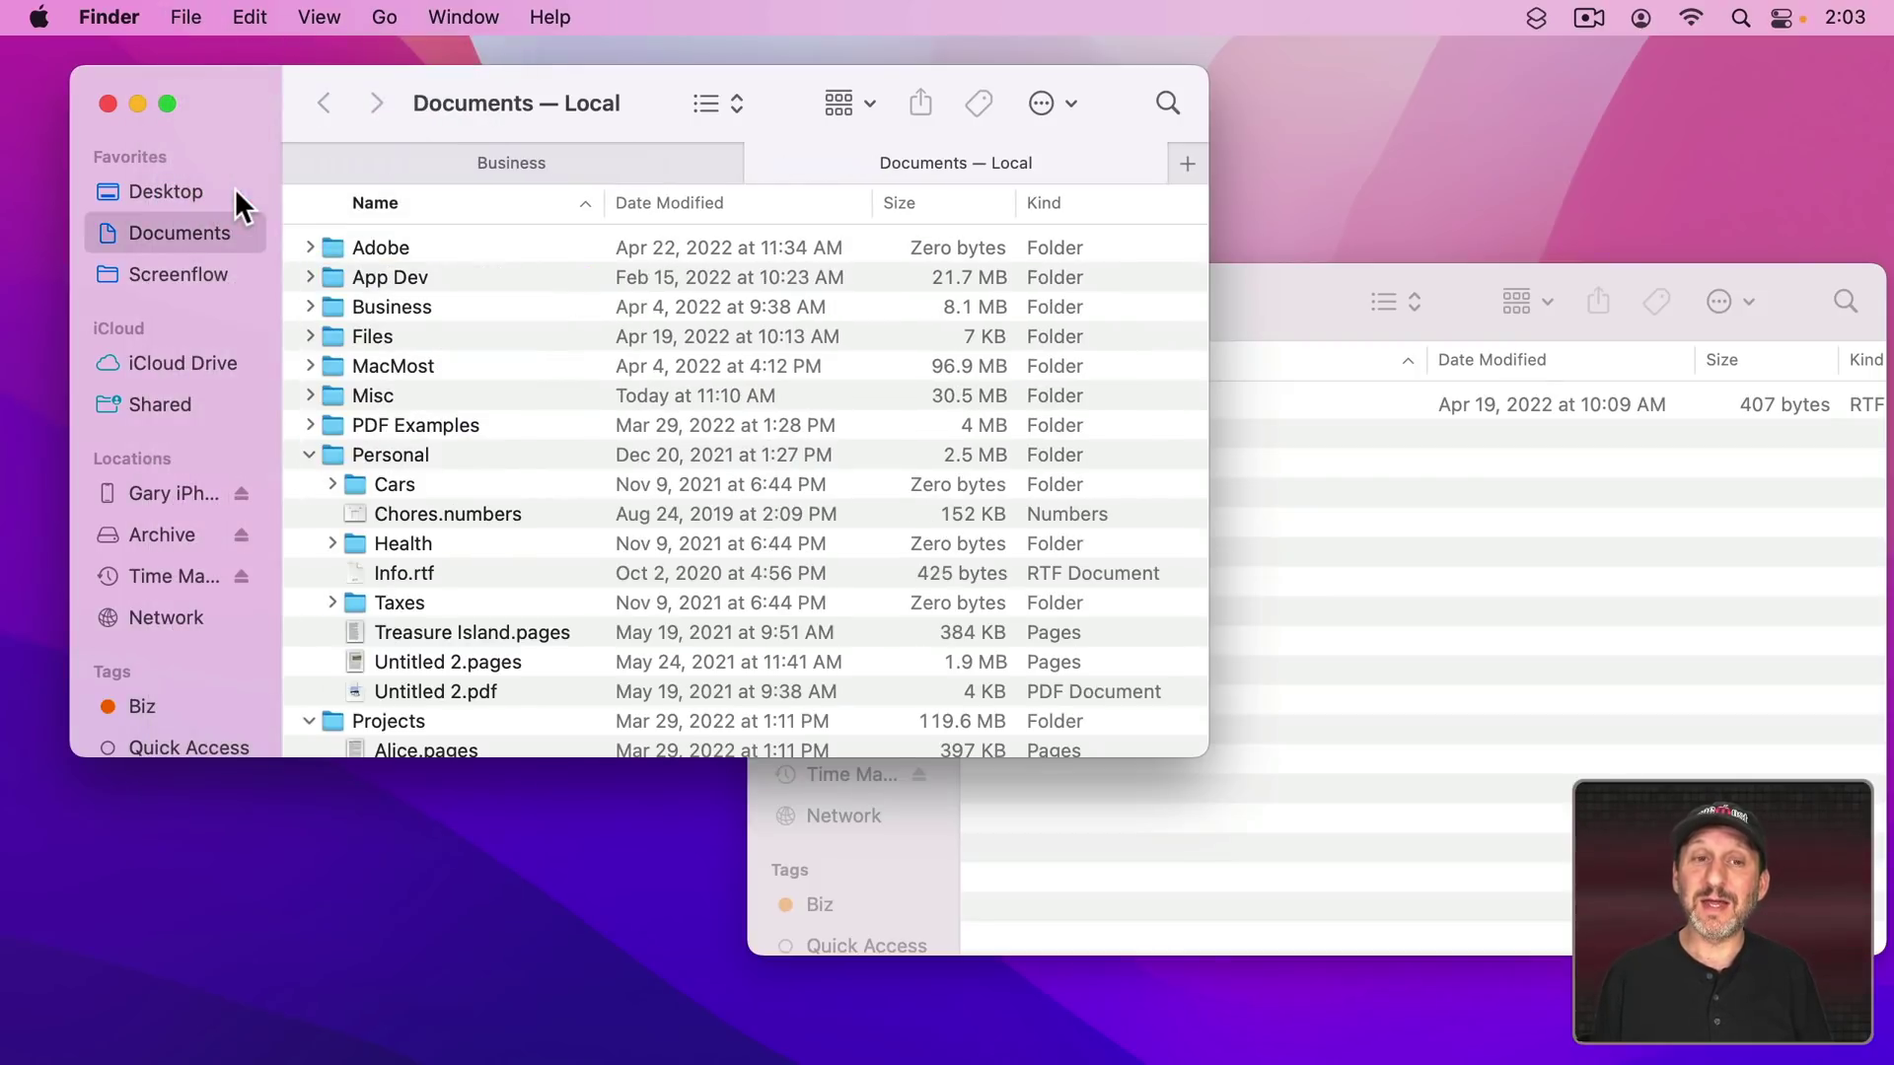
pyautogui.click(639, 162)
pyautogui.click(862, 156)
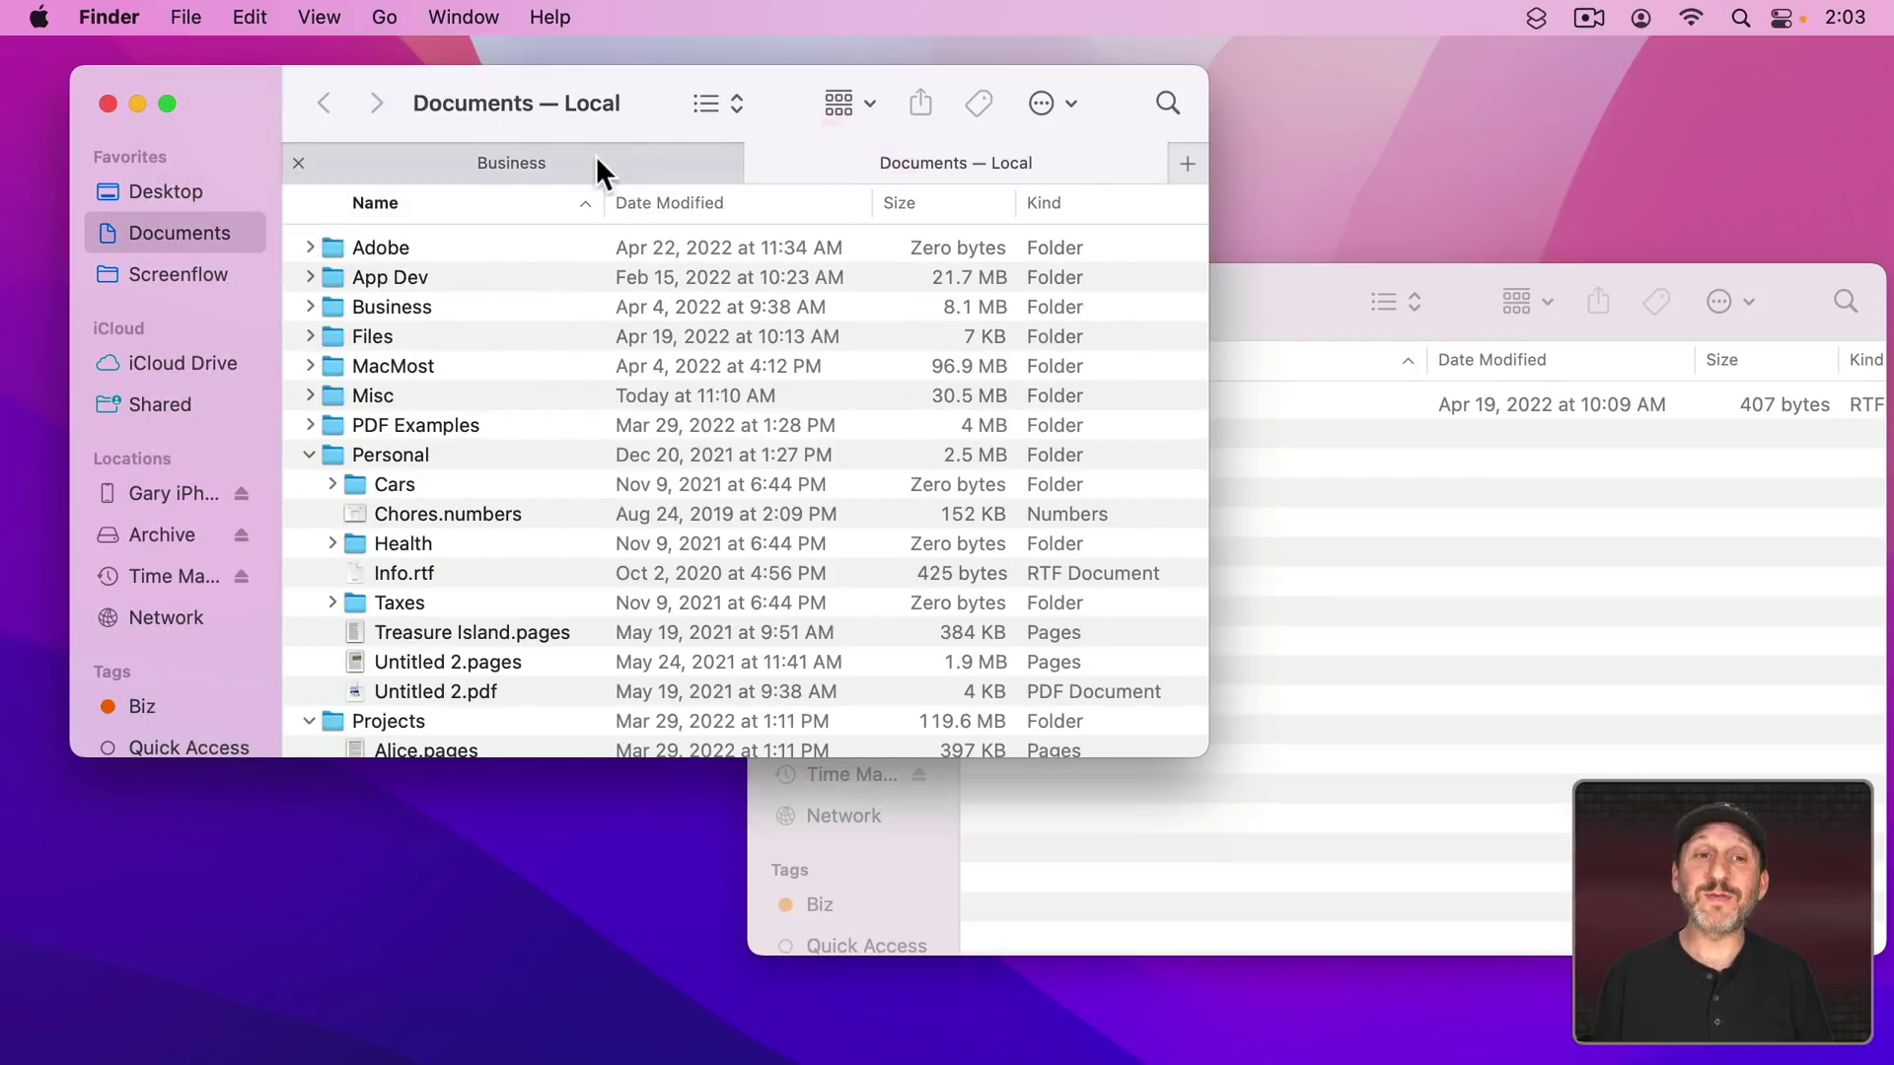
pyautogui.click(595, 156)
pyautogui.click(836, 158)
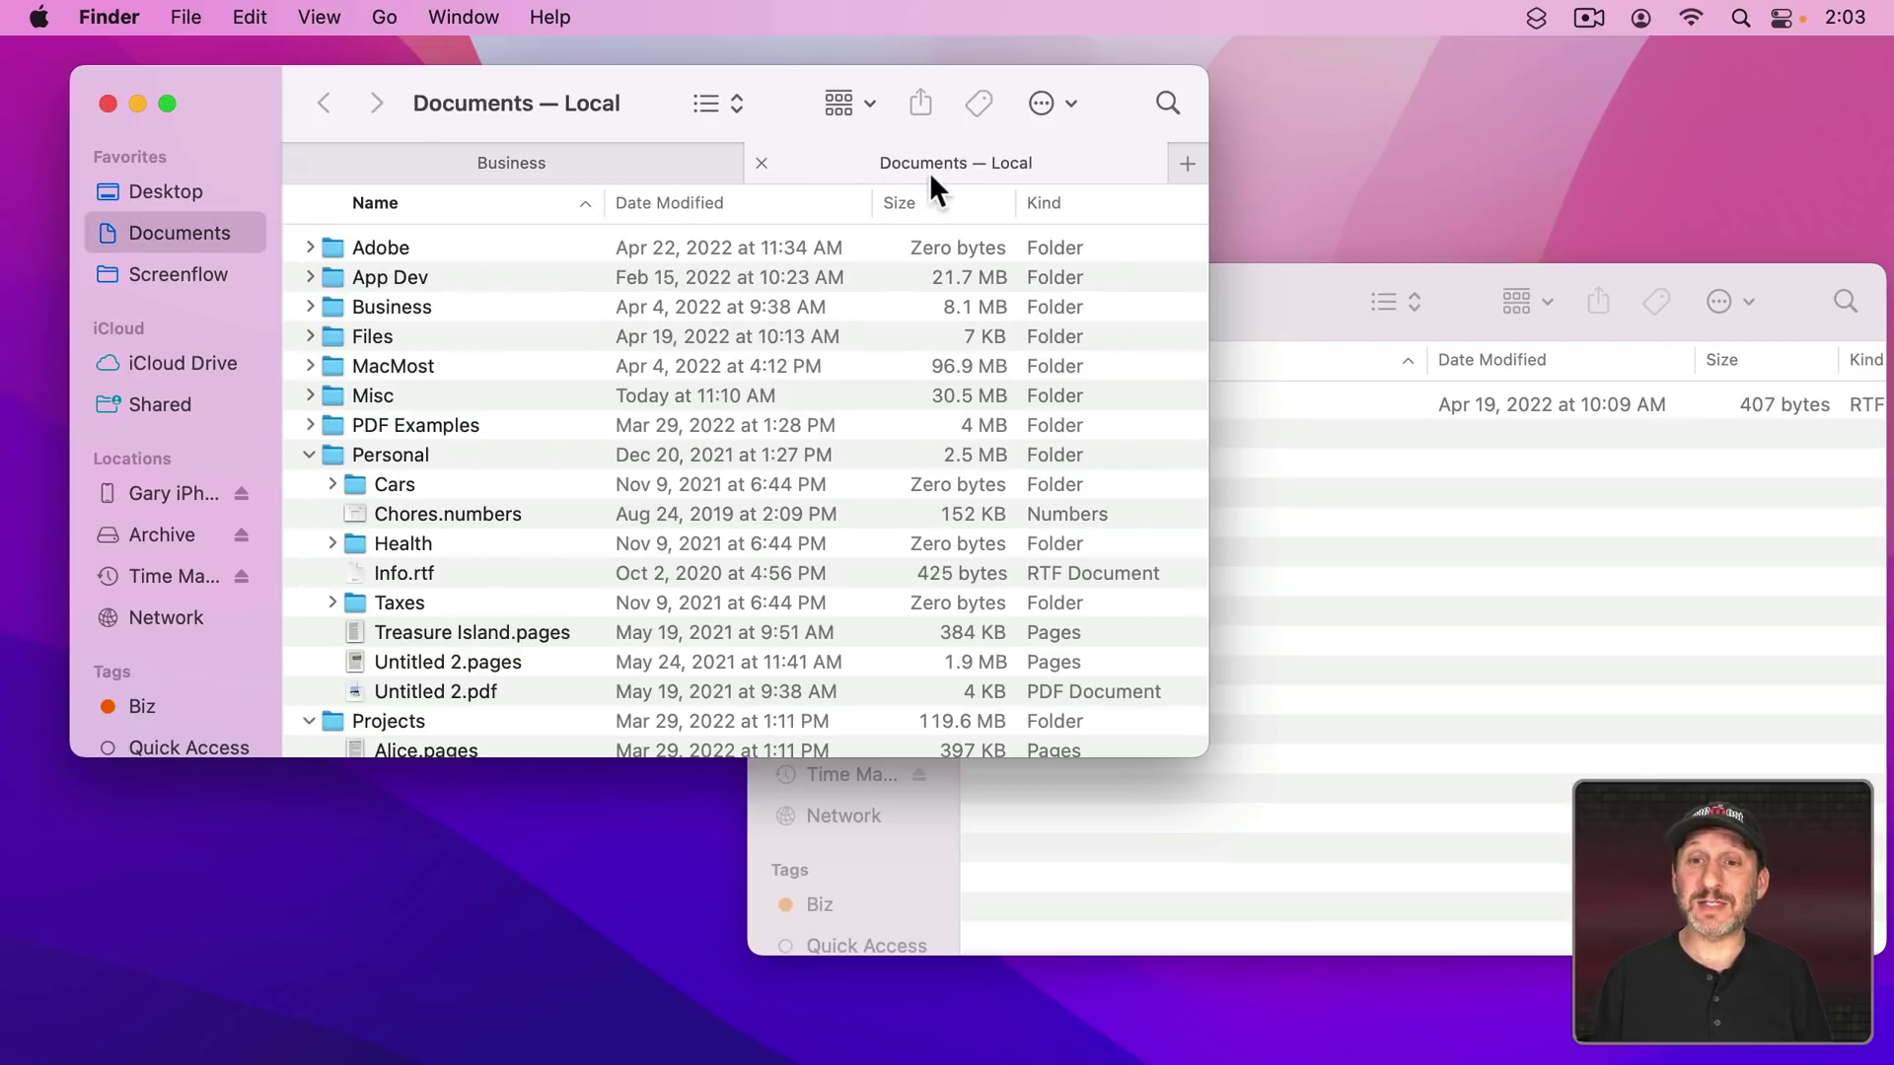
# Step: Bring the Files window to the front and drag it over the Documents window
pyautogui.click(441, 15)
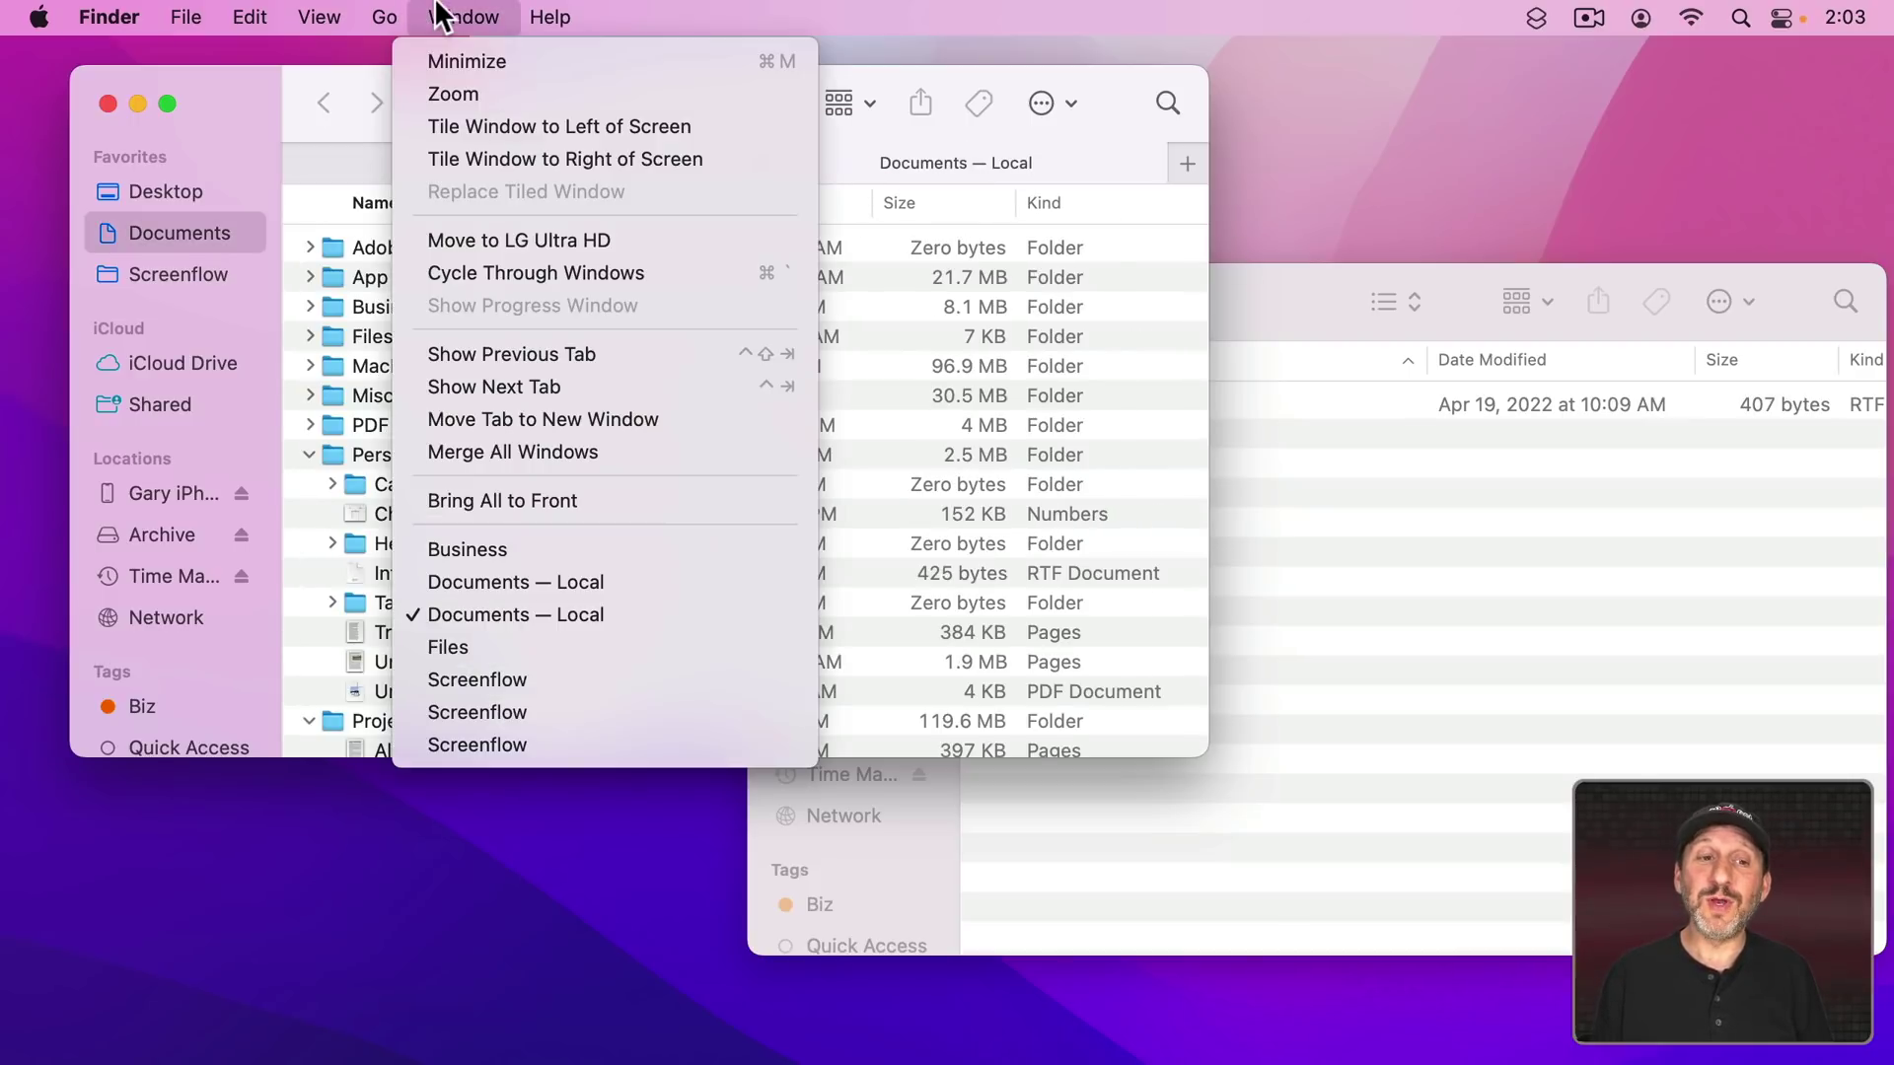
pyautogui.click(499, 458)
pyautogui.moveTo(922, 290)
pyautogui.mouseDown()
pyautogui.moveTo(849, 256)
pyautogui.moveTo(878, 280)
pyautogui.mouseUp()
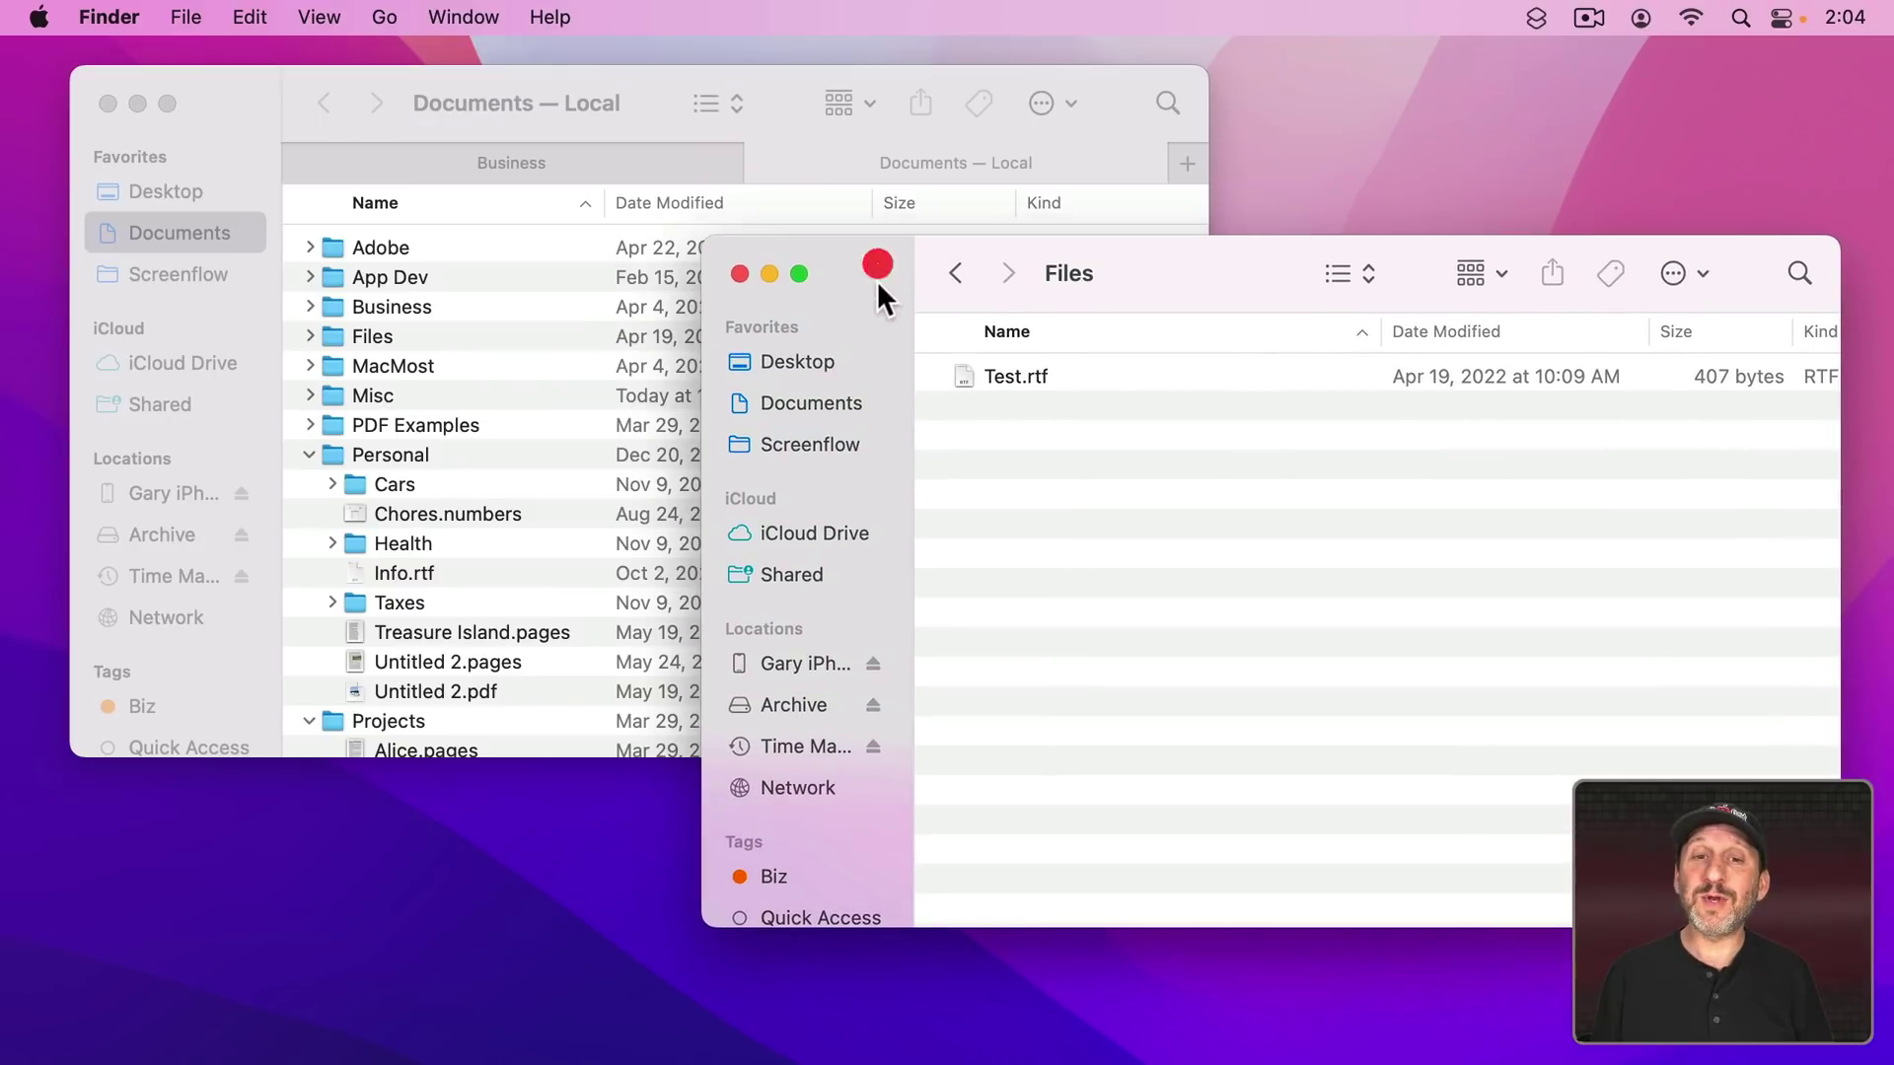
# Step: Show the Finder tab bar and merge the Files window in as a third tab
pyautogui.click(319, 17)
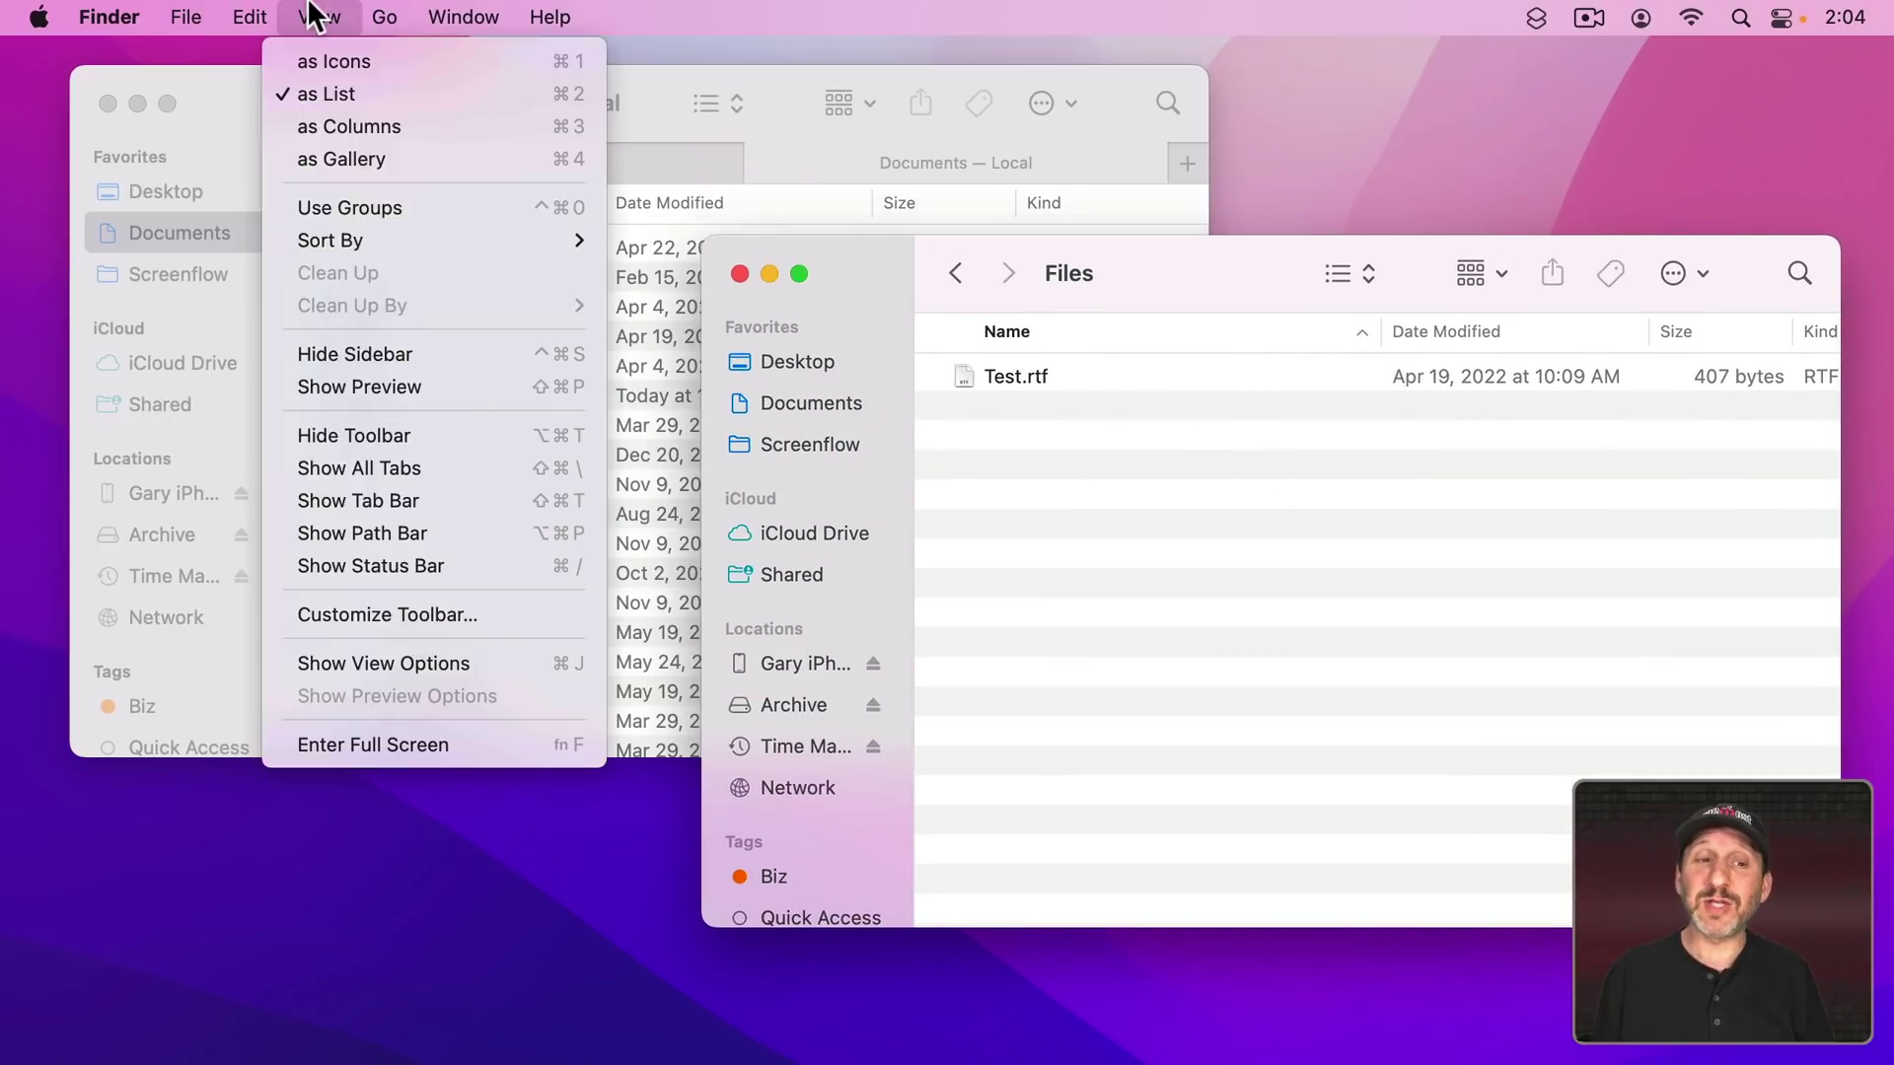
pyautogui.click(339, 501)
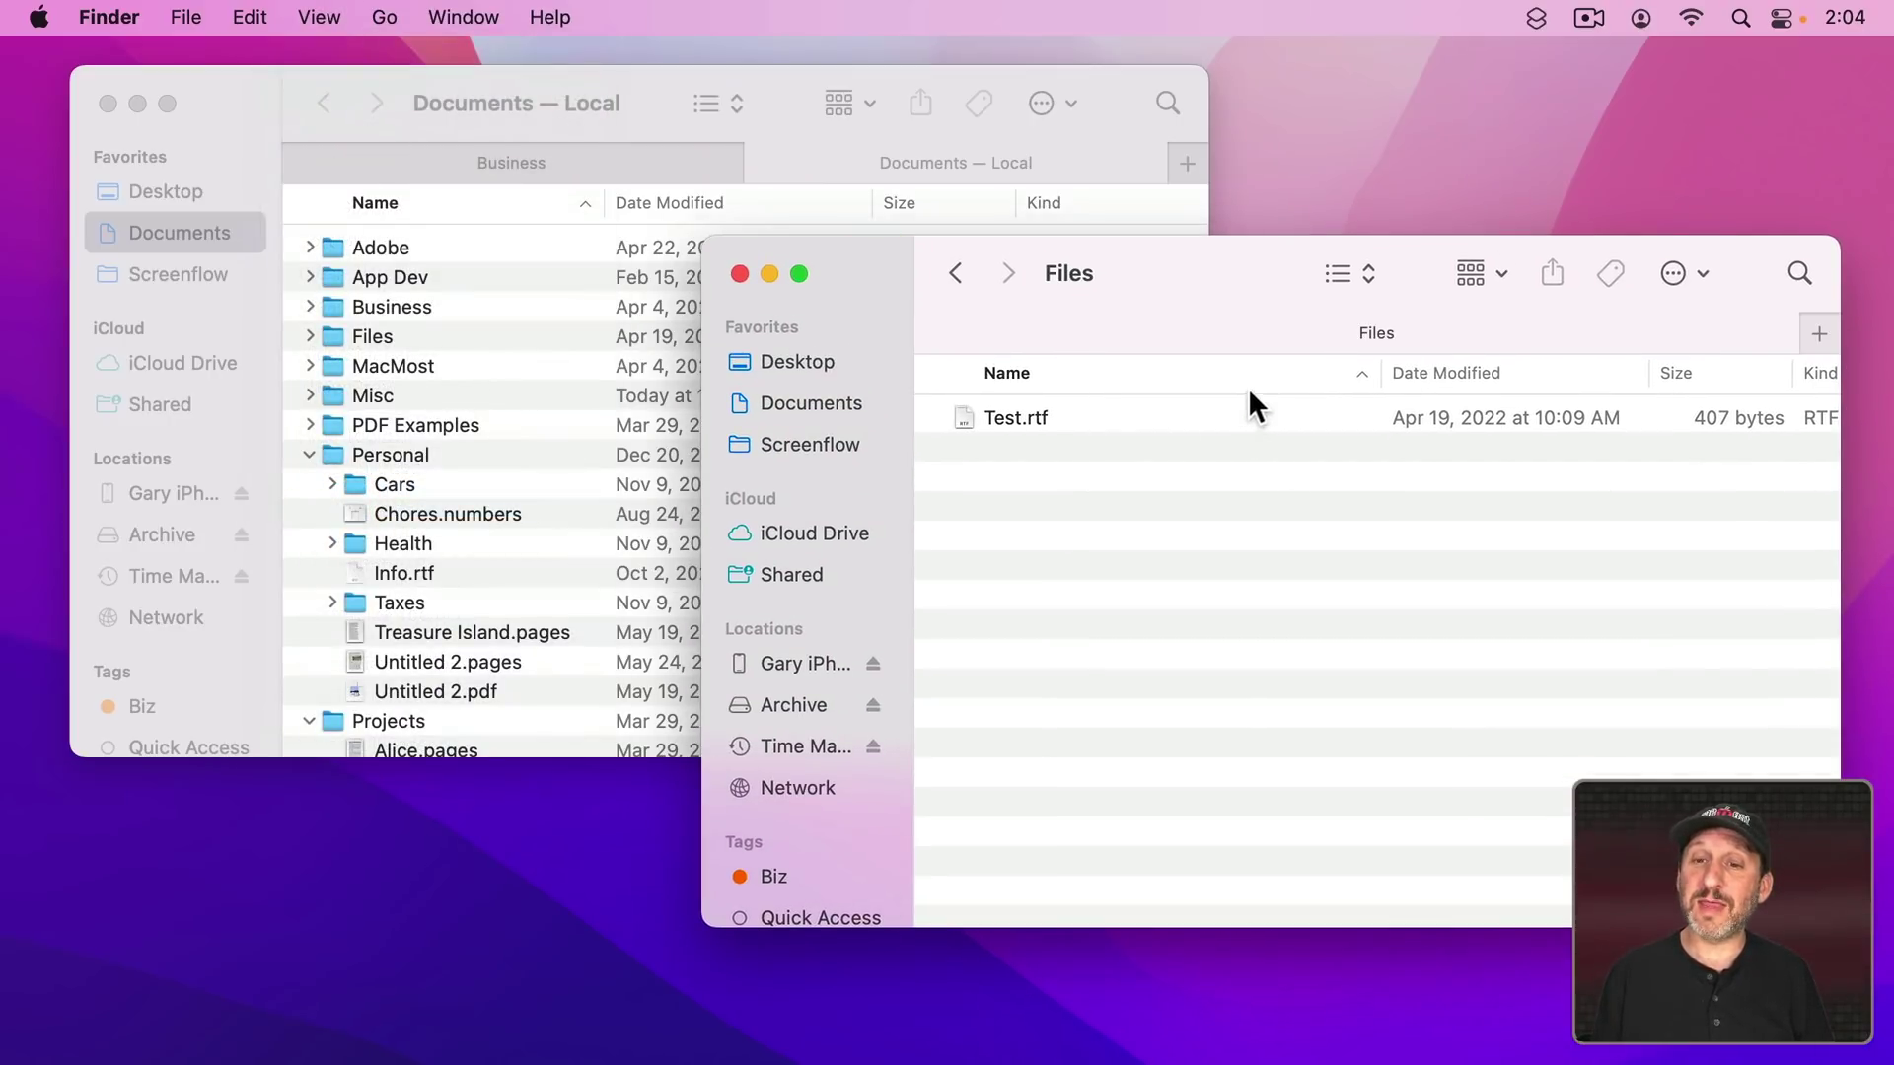
pyautogui.moveTo(1381, 333); pyautogui.dragTo(1020, 157)
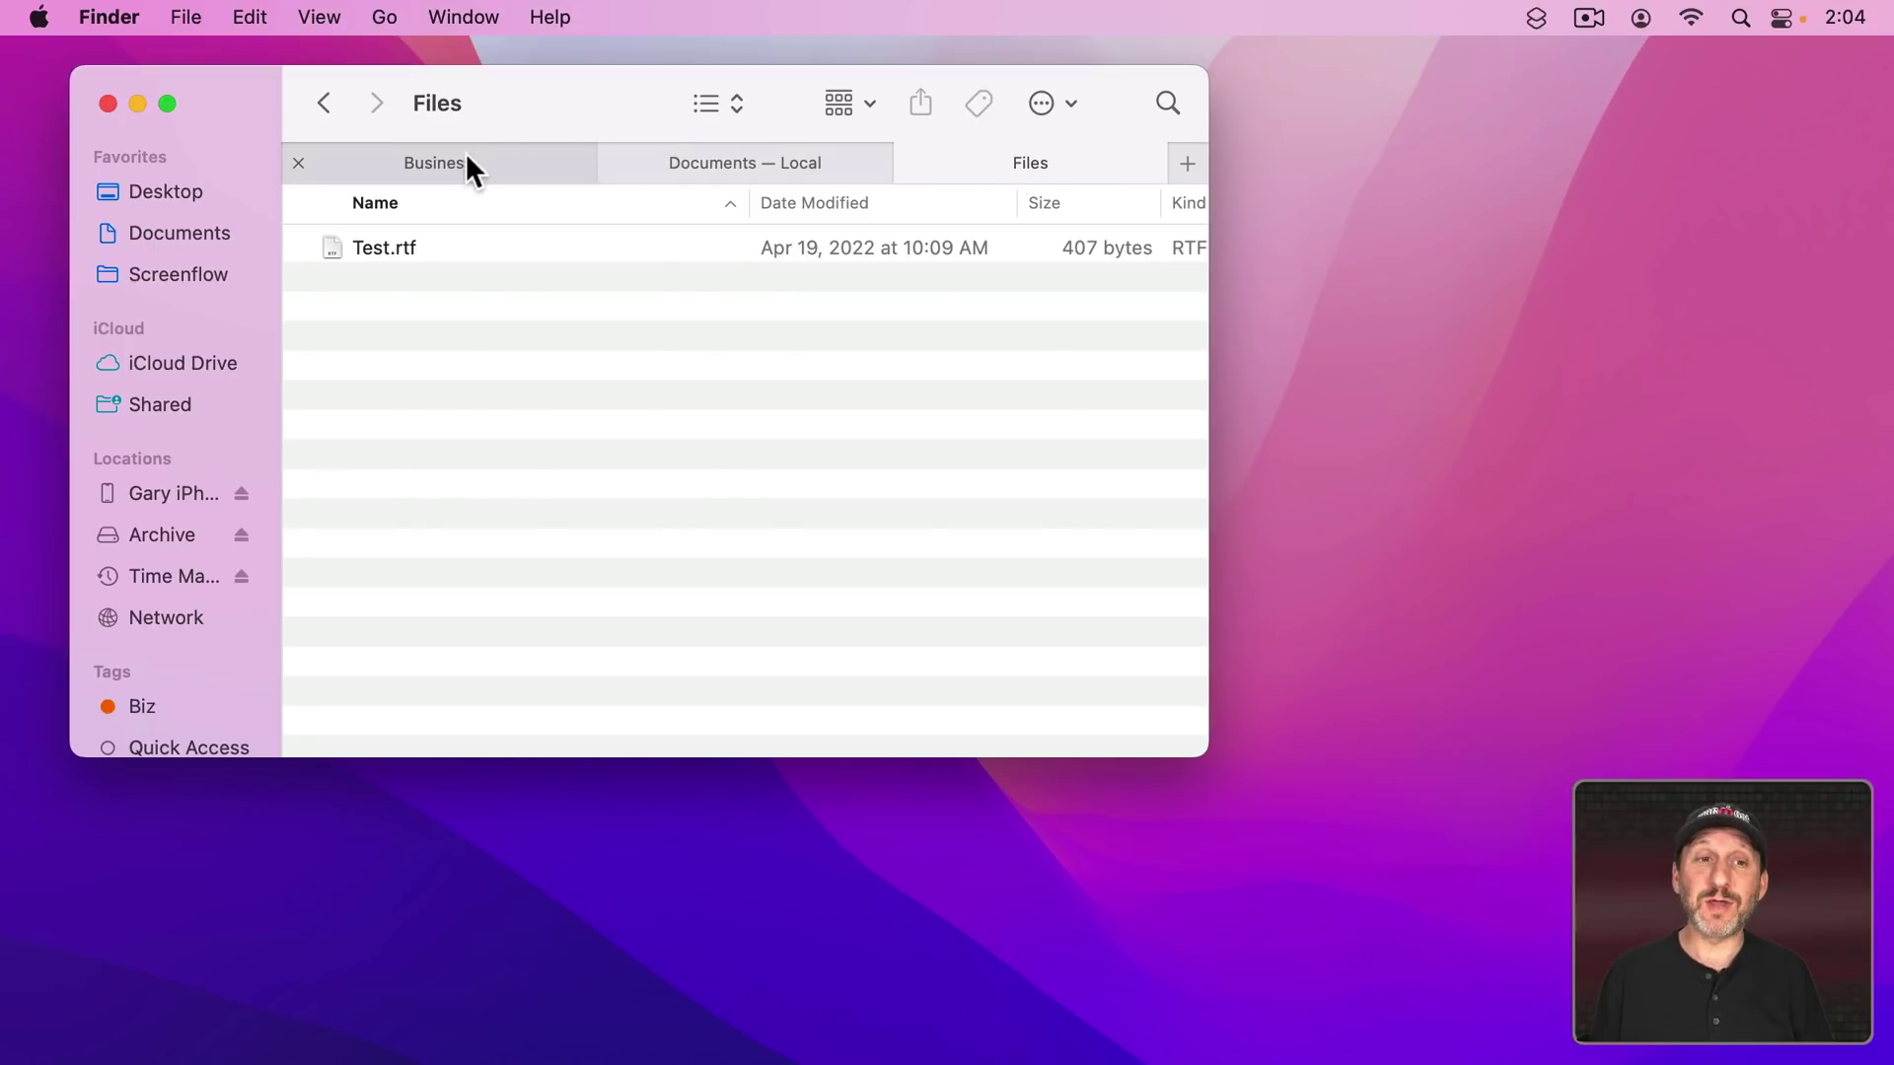
# Step: Cycle through the tabs, then move project report delta.pdf from Business onto the Files tab
pyautogui.click(467, 158)
pyautogui.click(677, 161)
pyautogui.click(993, 160)
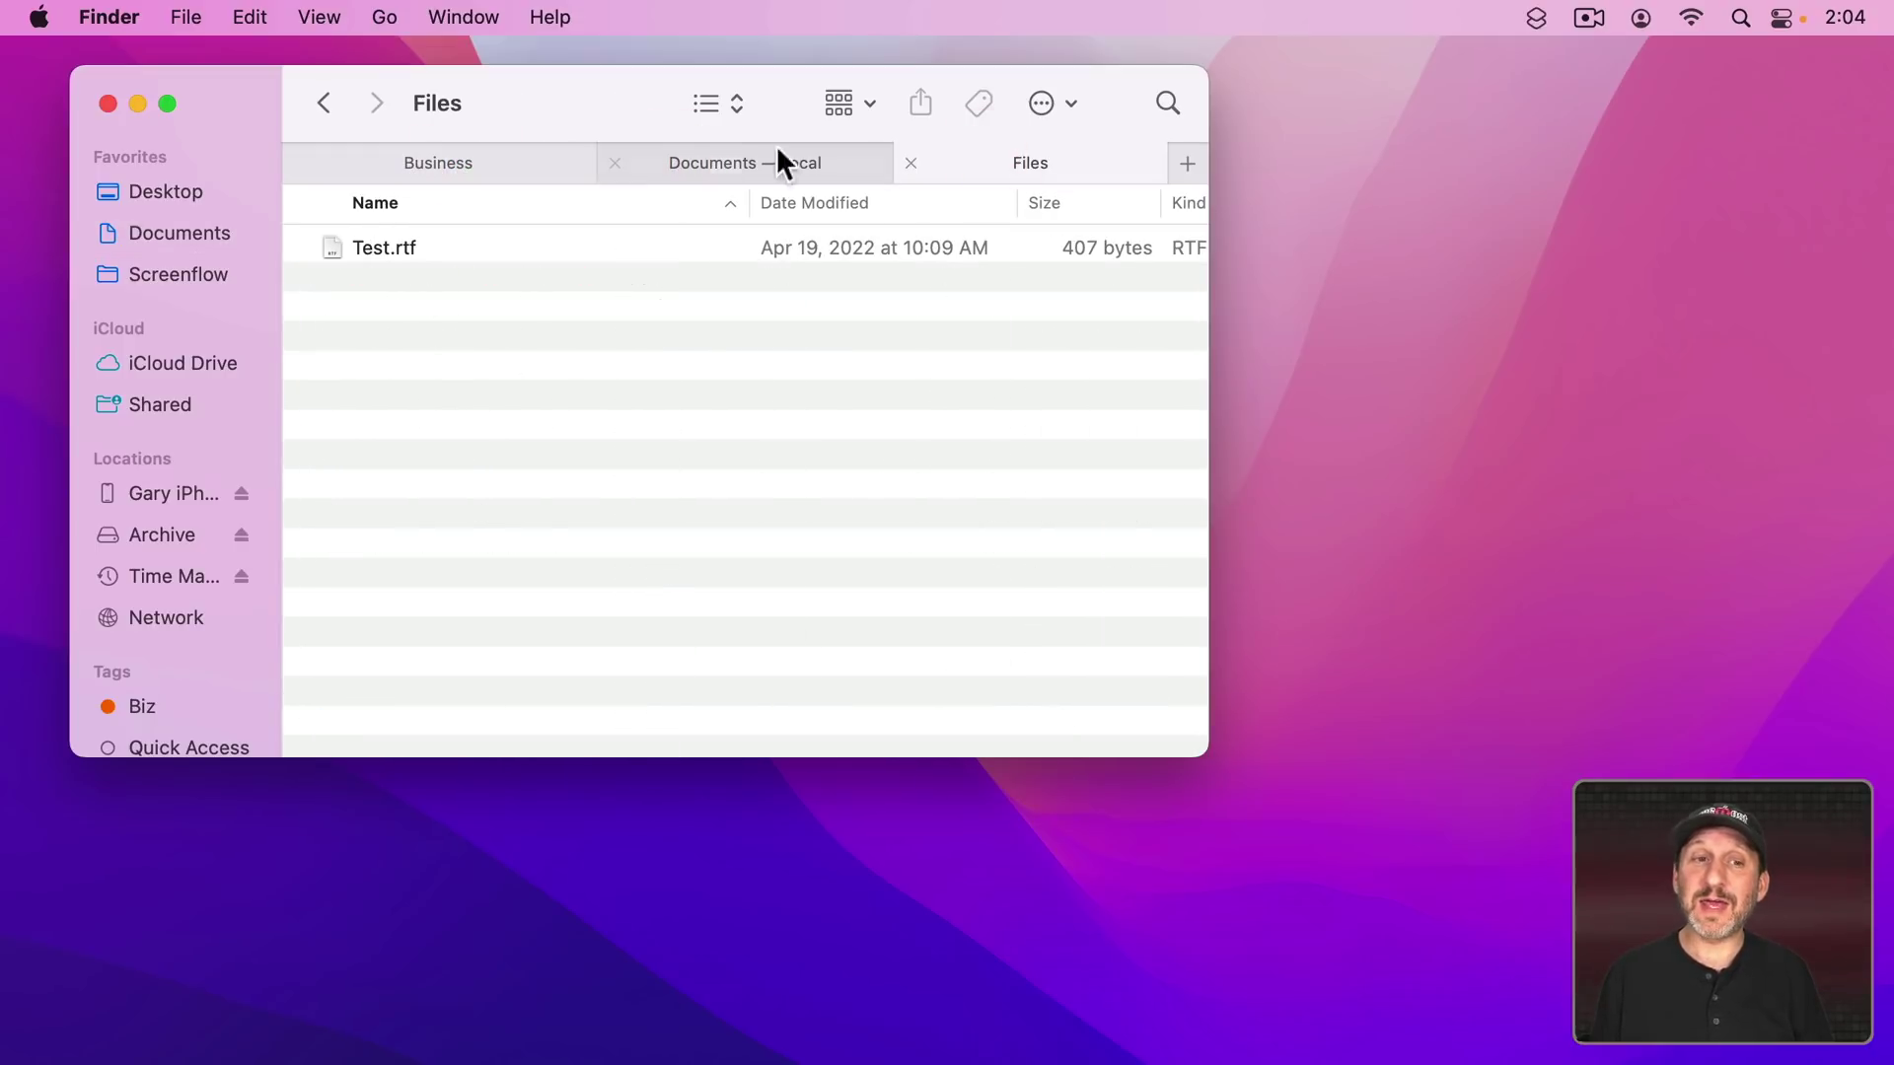
pyautogui.click(482, 158)
pyautogui.moveTo(414, 333); pyautogui.dragTo(578, 349)
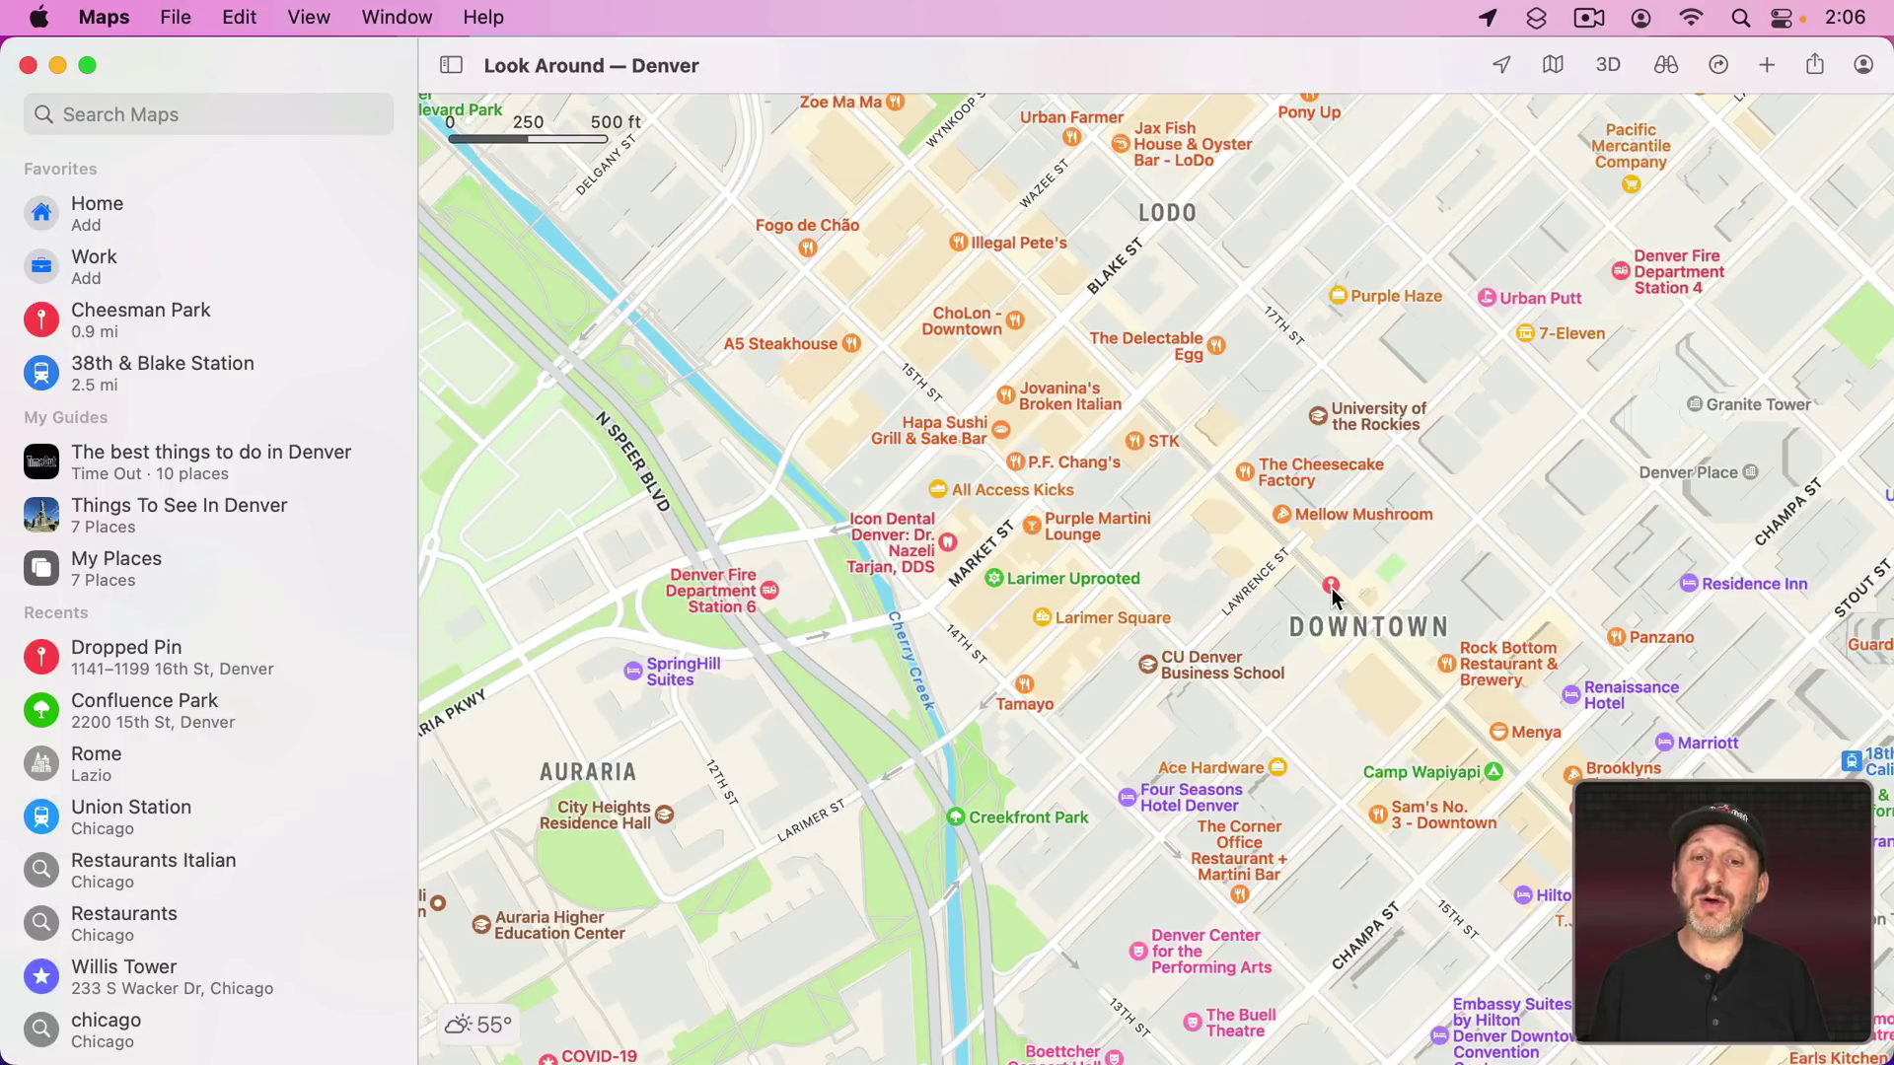
# Step: Open the dropped pin's card on 16th Street Mall and scroll down to its details
pyautogui.click(1332, 586)
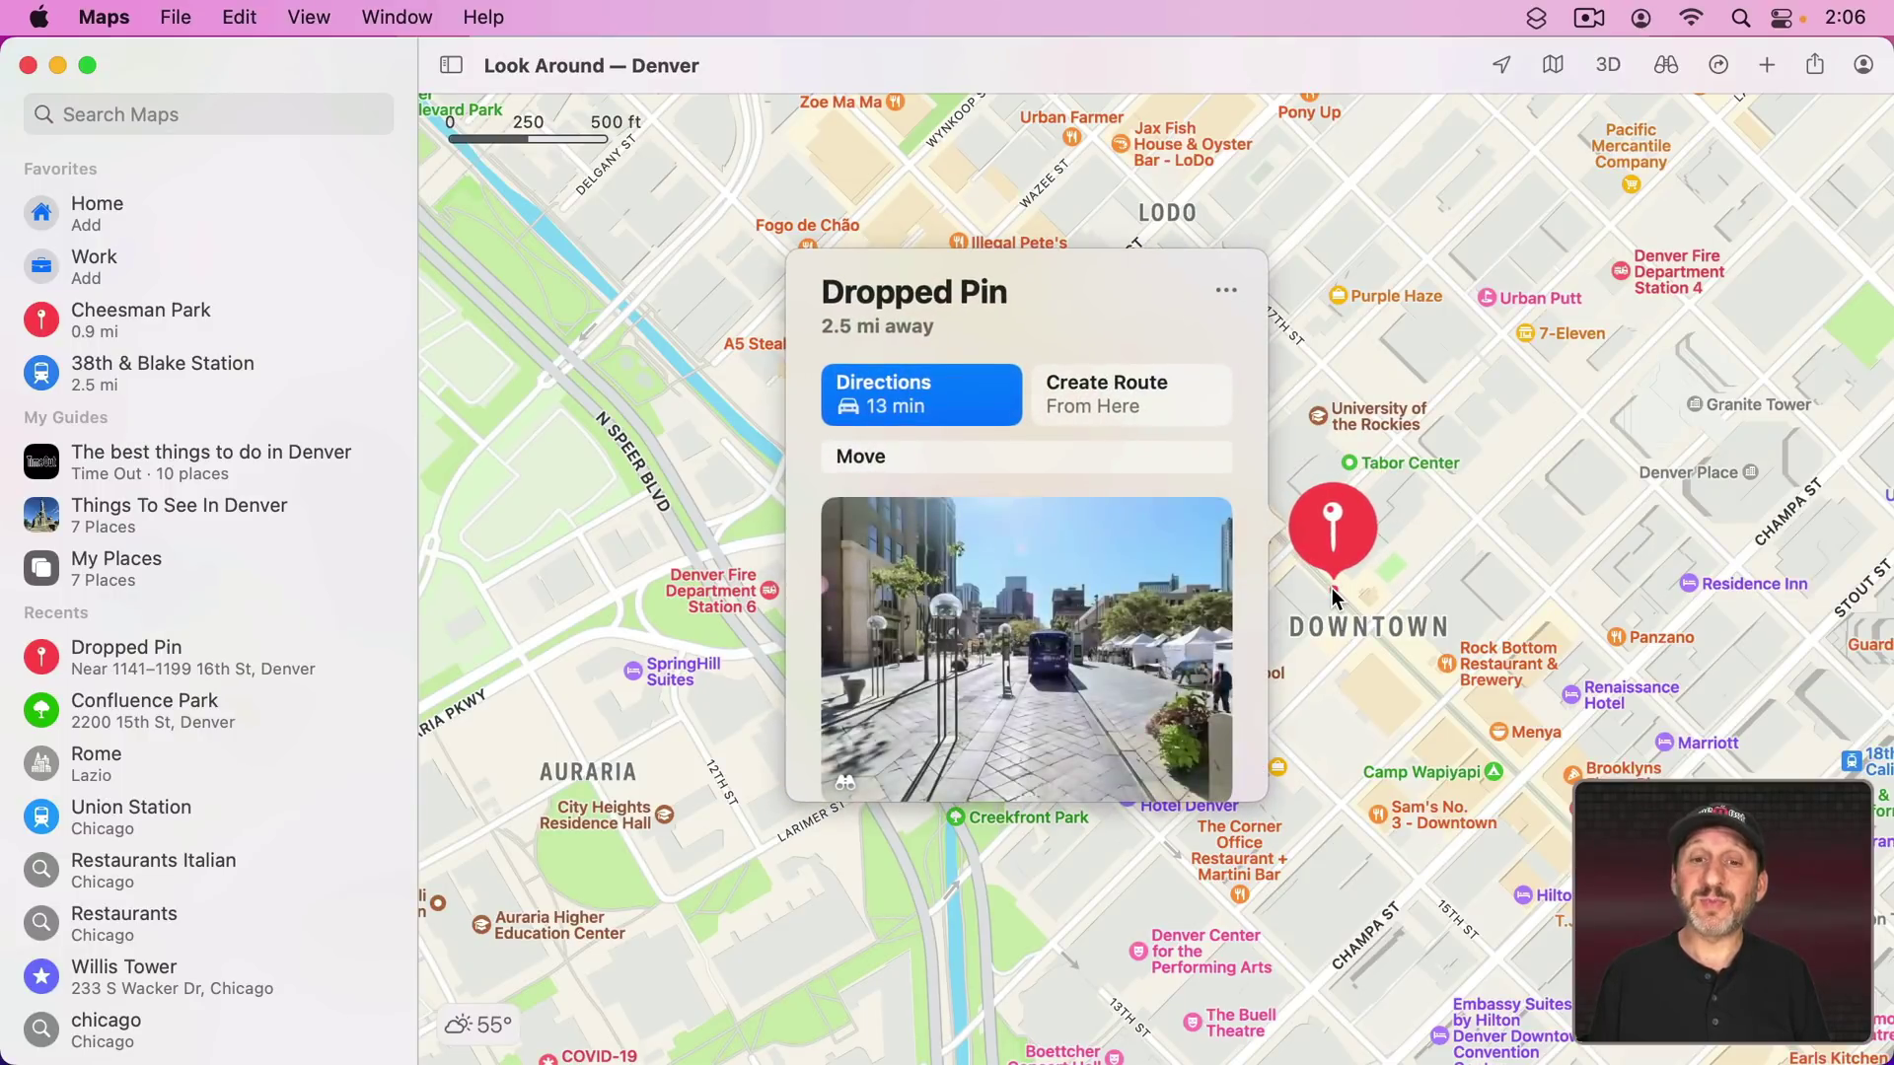
pyautogui.scroll(-3, 1140, 633)
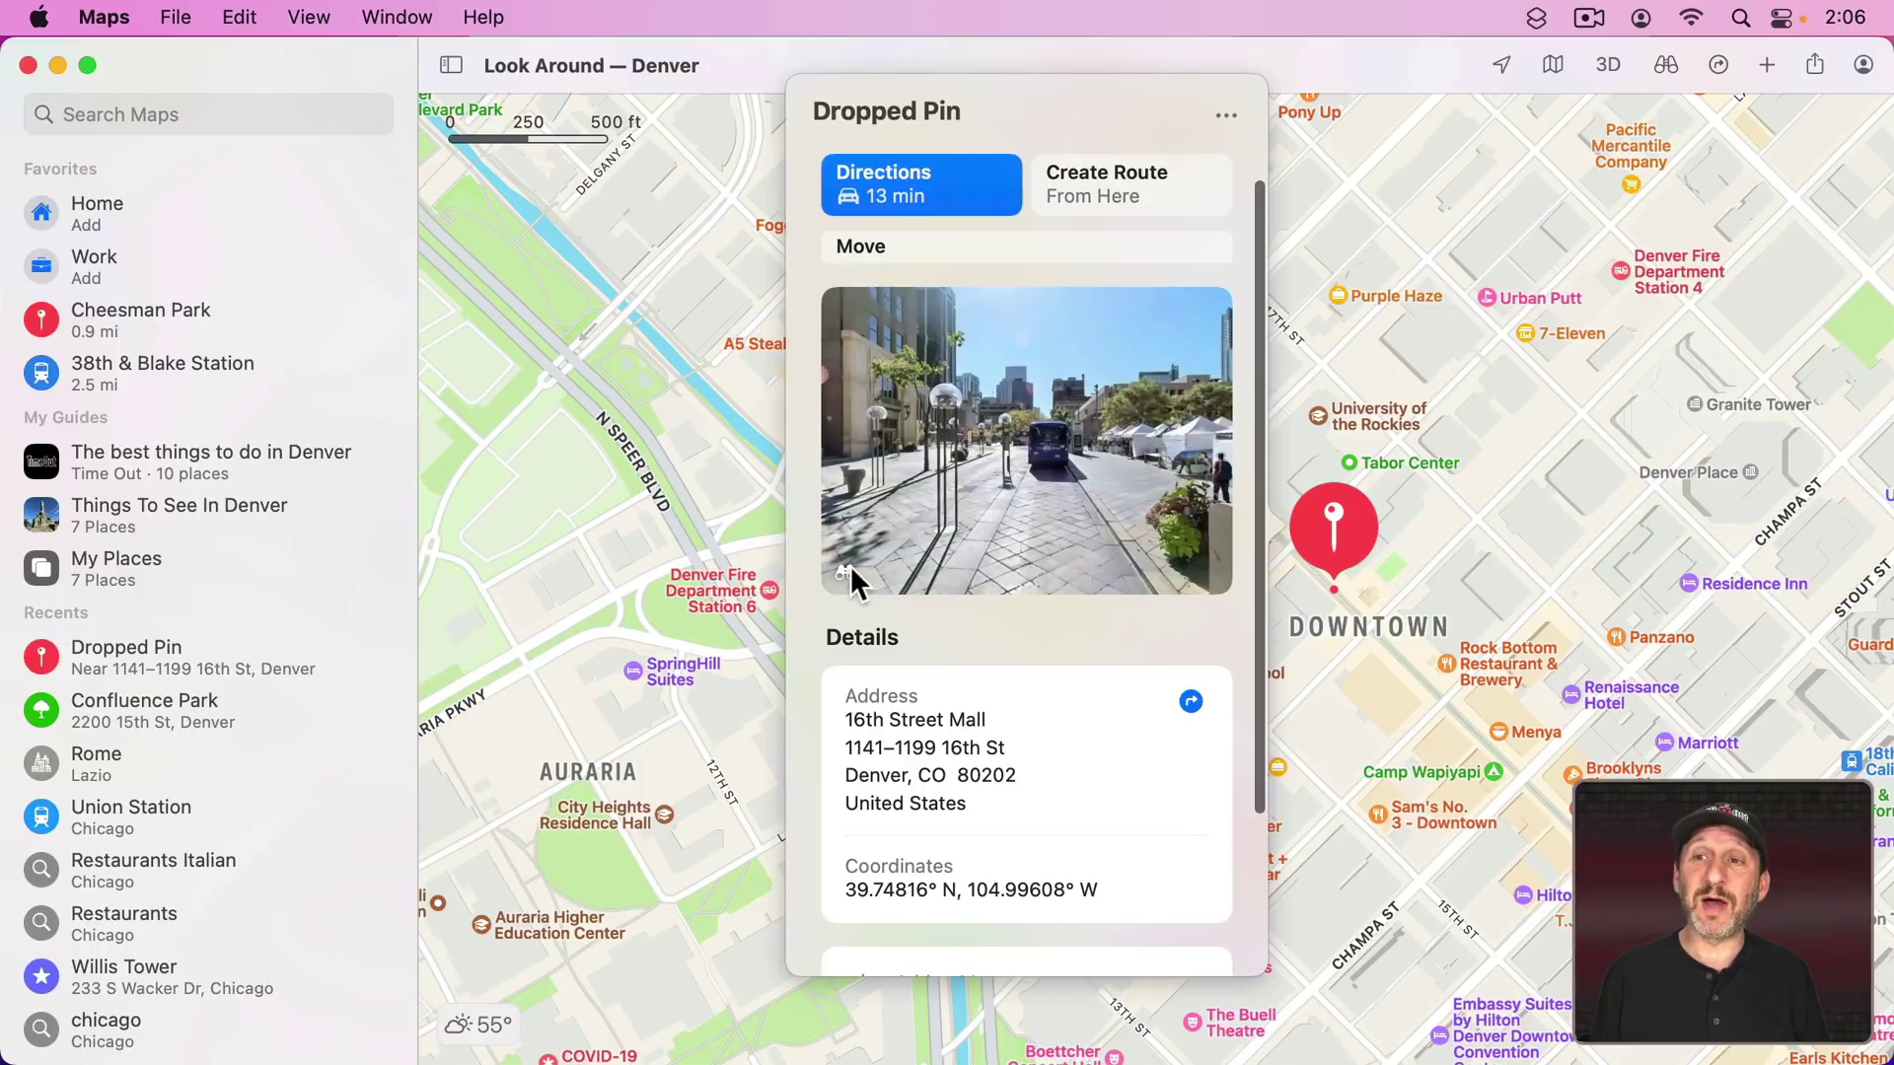
# Step: Explore 16th Street Mall in Look Around, then shrink it to an inset and pan the map
pyautogui.click(910, 511)
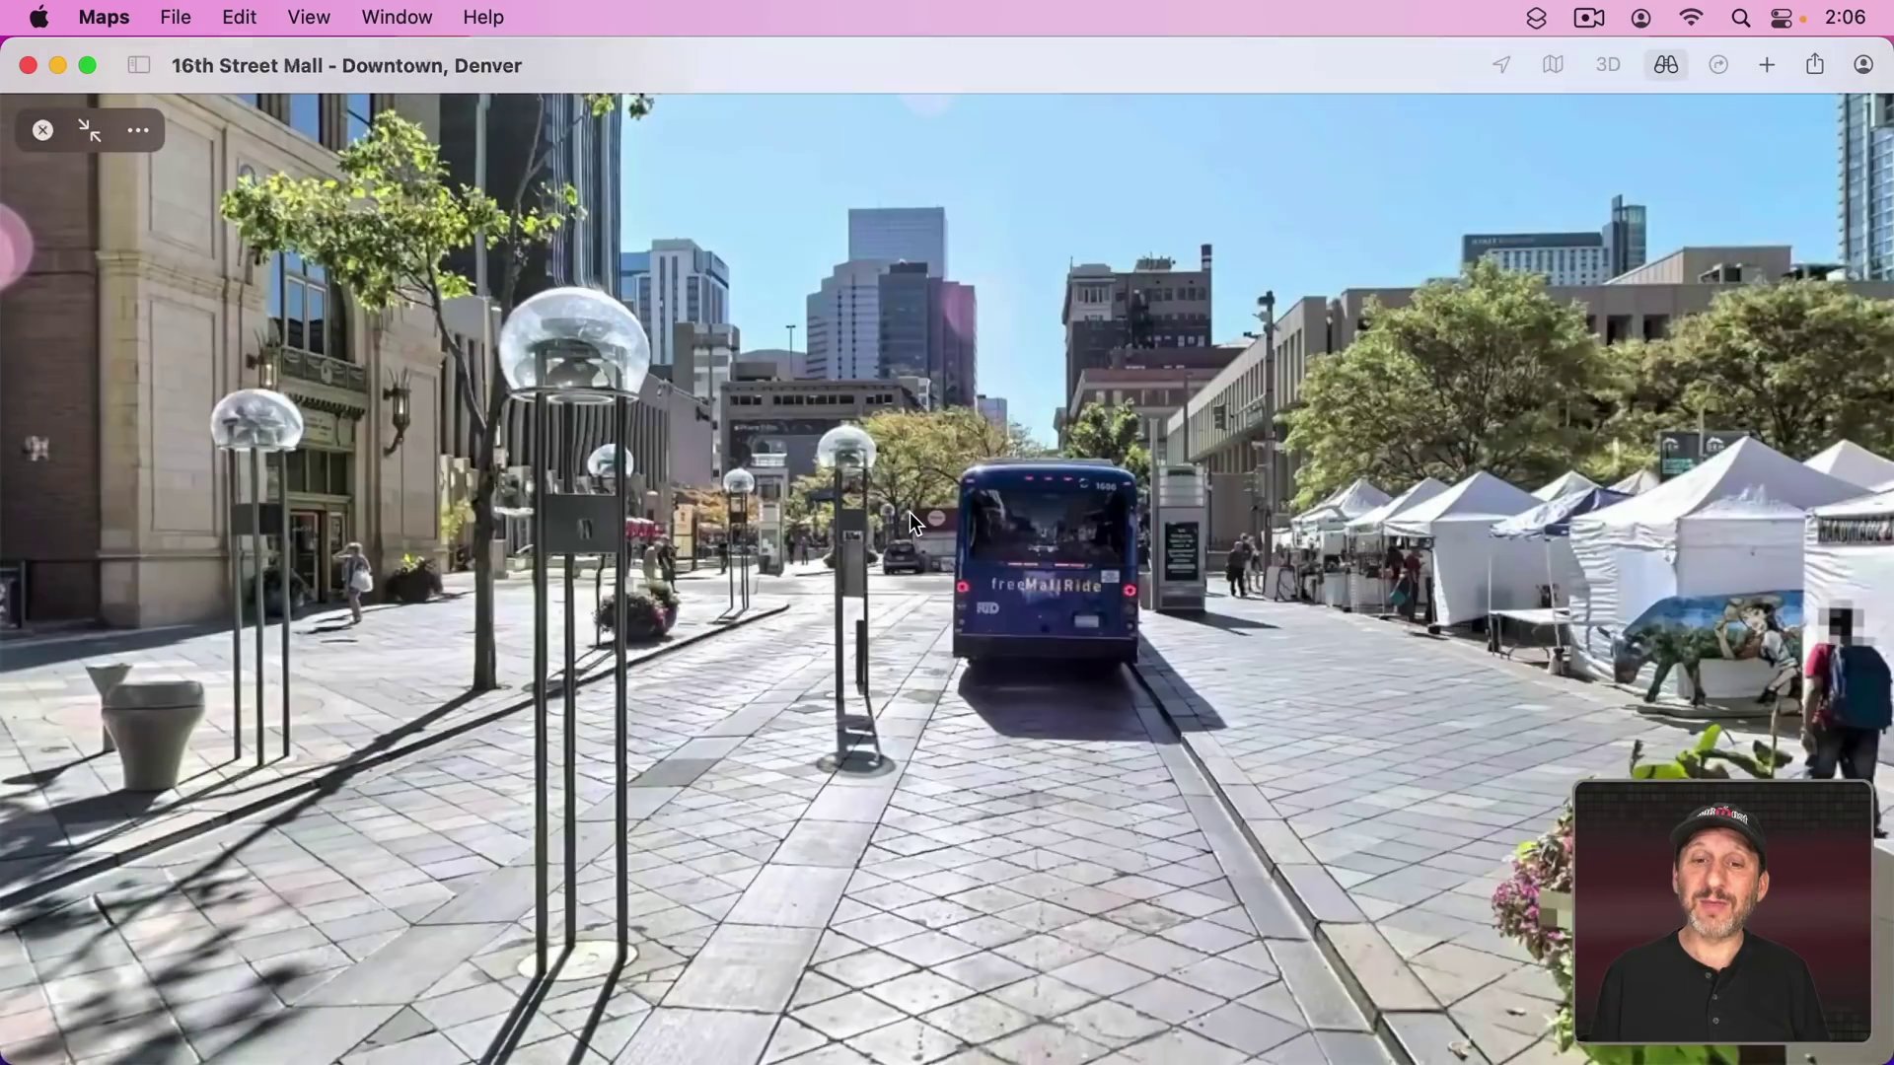
pyautogui.hscroll(15, 1105, 494)
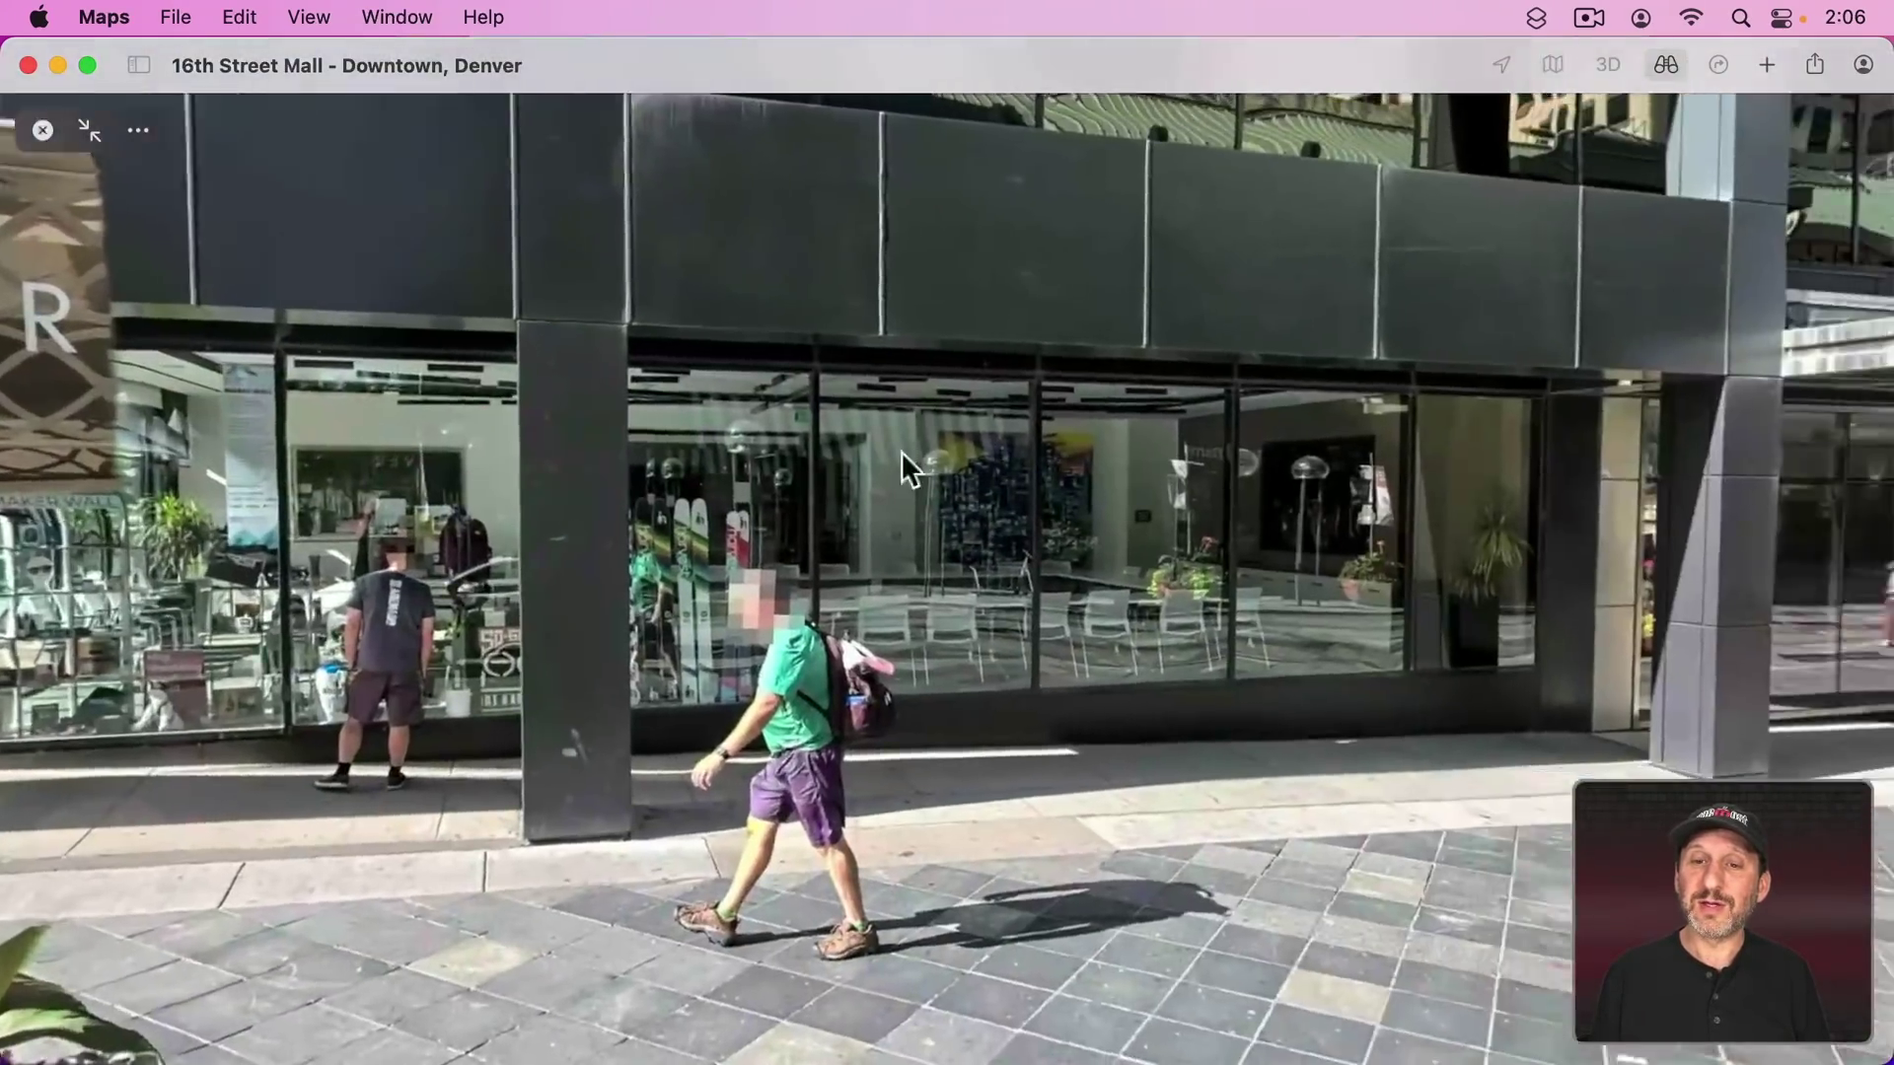
pyautogui.moveTo(902, 452); pyautogui.dragTo(762, 589)
pyautogui.click(731, 562)
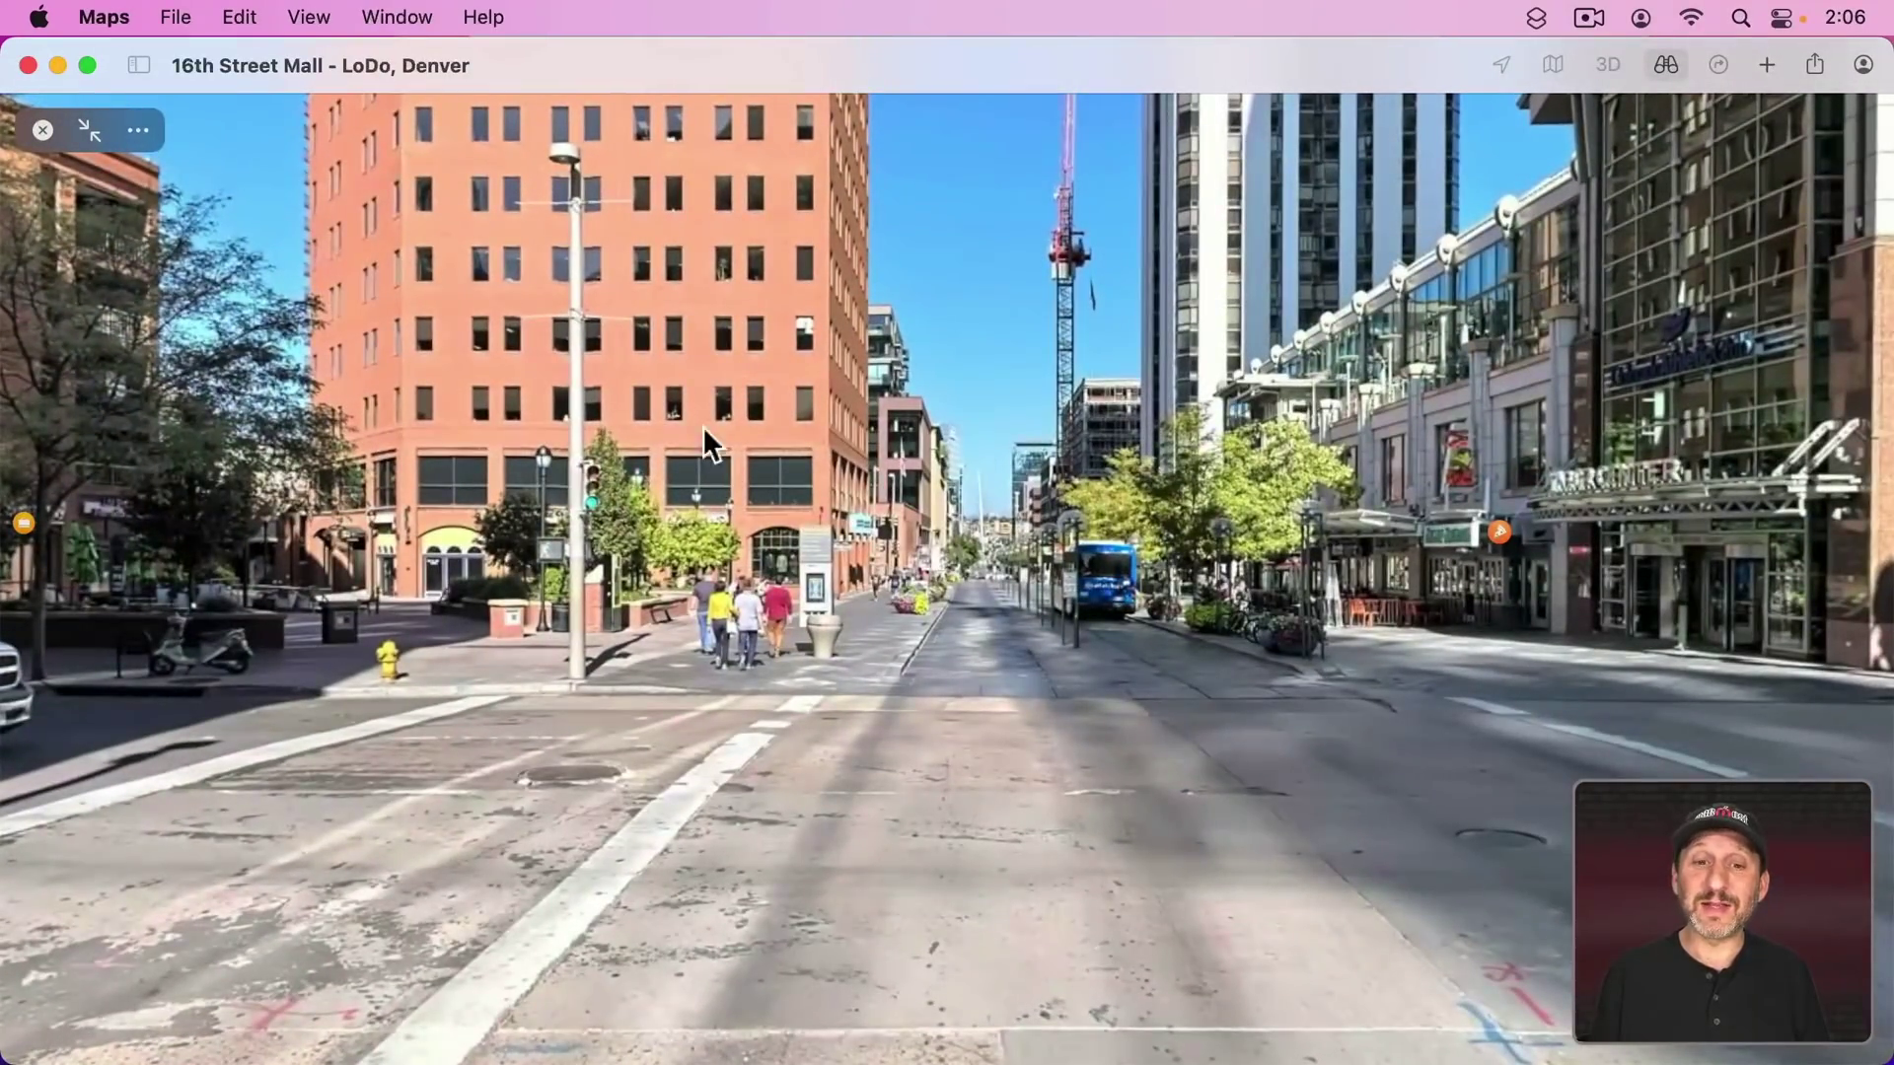
pyautogui.moveTo(702, 426); pyautogui.dragTo(1741, 562)
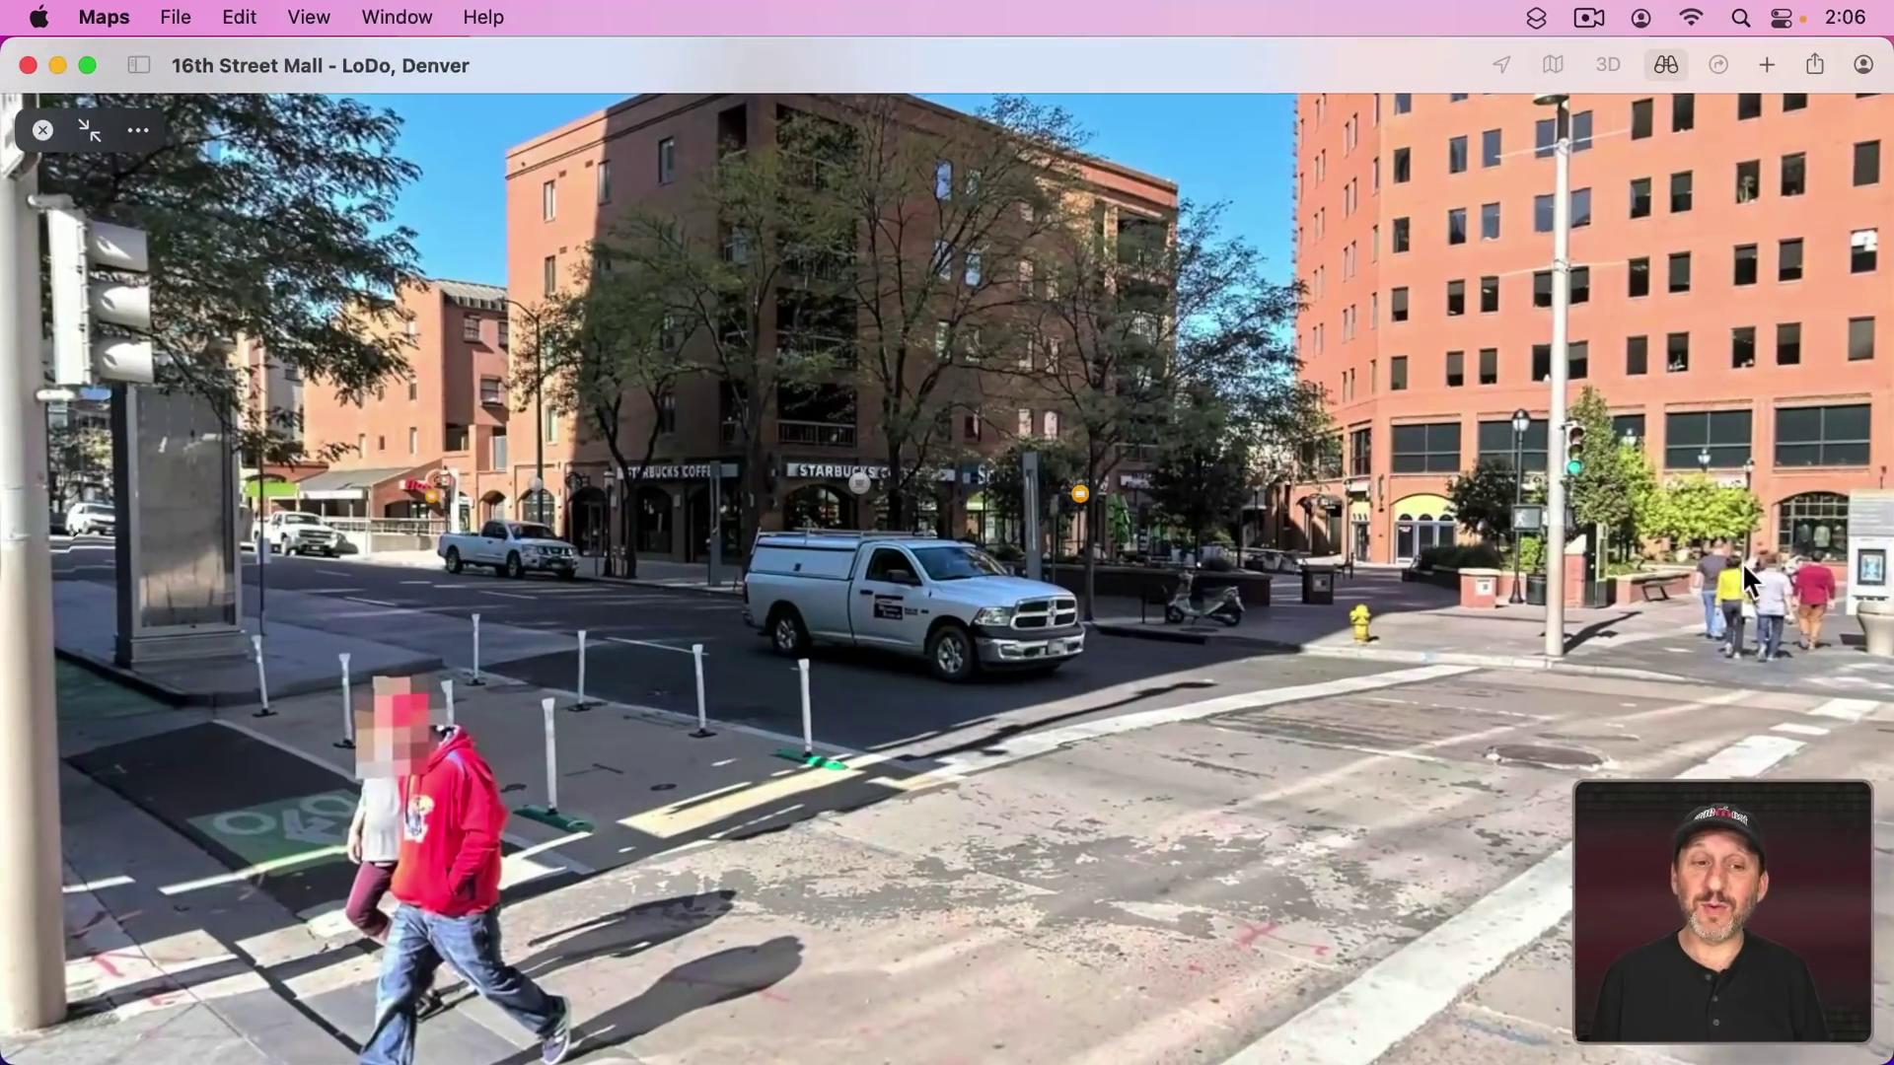
pyautogui.click(90, 130)
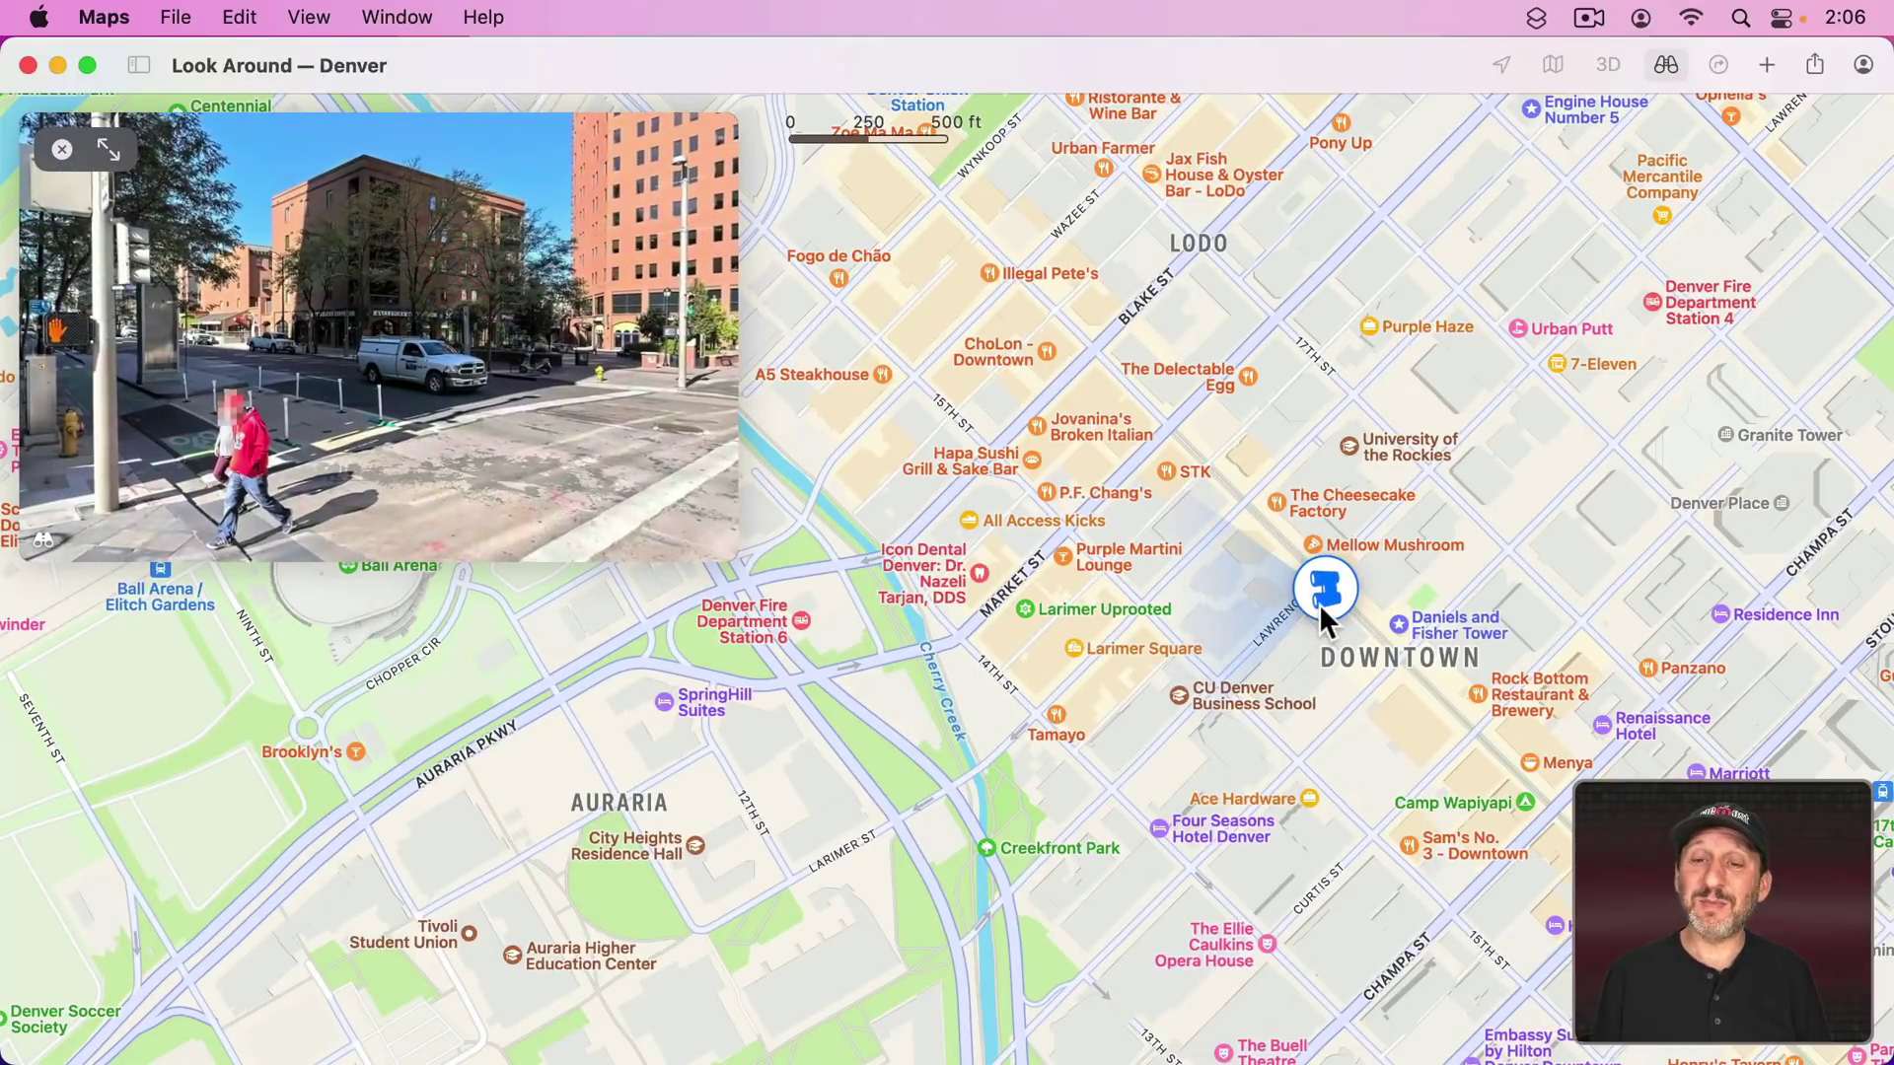
pyautogui.moveTo(1318, 603)
pyautogui.mouseDown()
pyautogui.moveTo(1211, 489)
pyautogui.moveTo(1357, 624)
pyautogui.moveTo(1507, 720)
pyautogui.moveTo(1463, 835)
pyautogui.moveTo(1494, 872)
pyautogui.mouseUp()
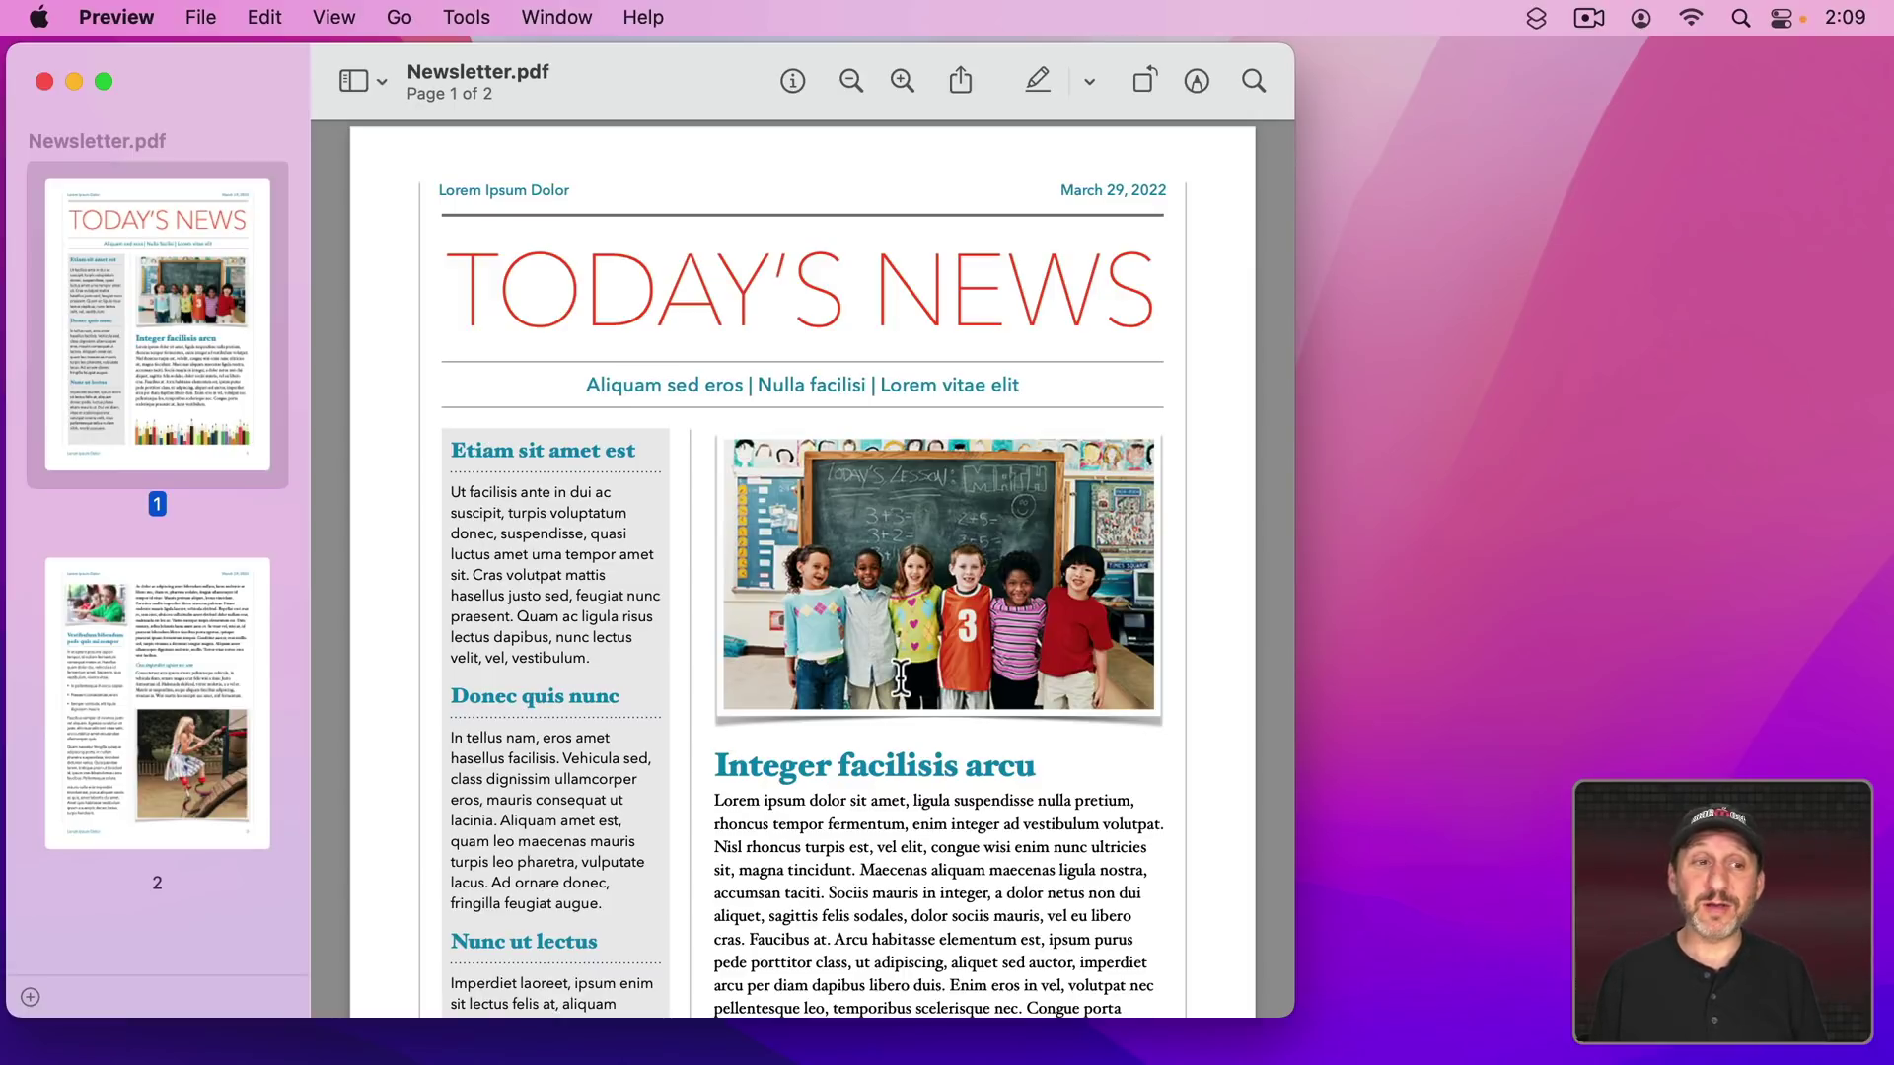
# Step: Rectangle-select the classroom photo and 'Integer facilisis arcu' article on page one of Newsletter.pdf
pyautogui.scroll(-5, 901, 677)
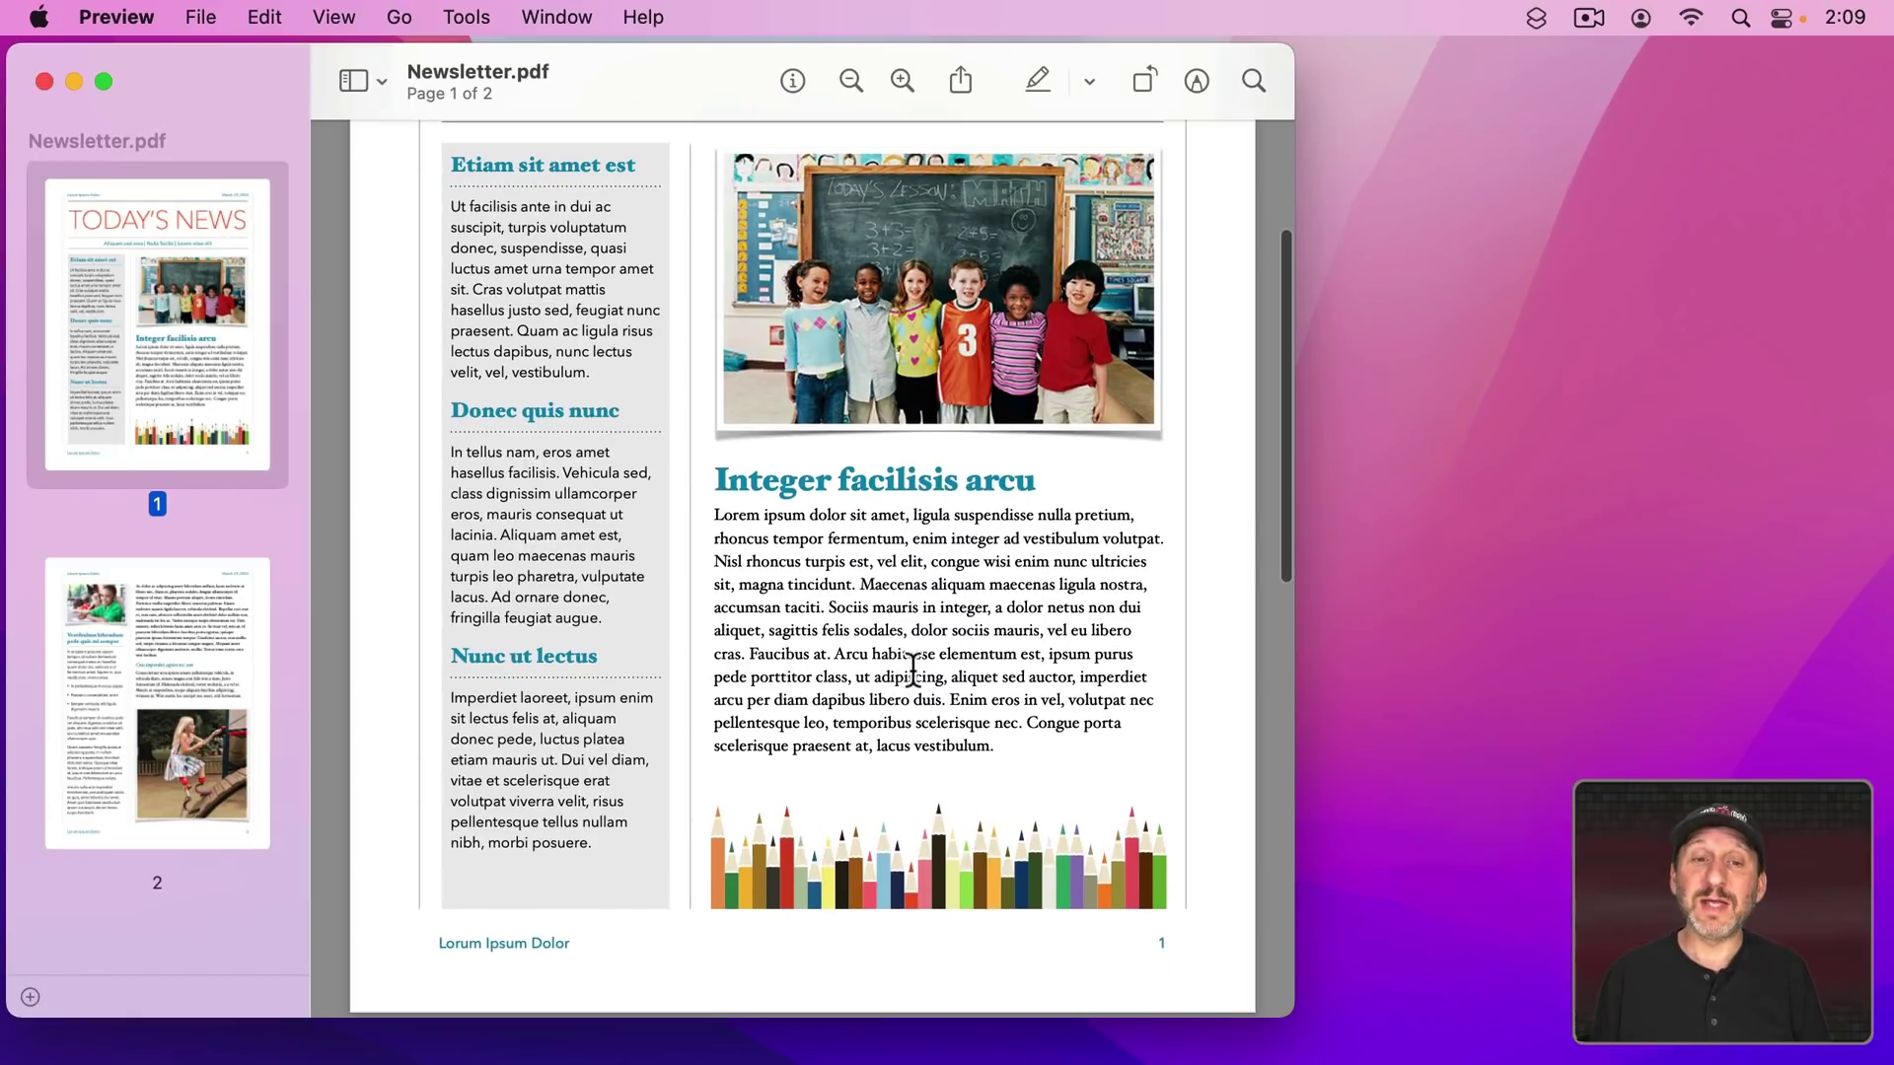
pyautogui.scroll(2, 782, 483)
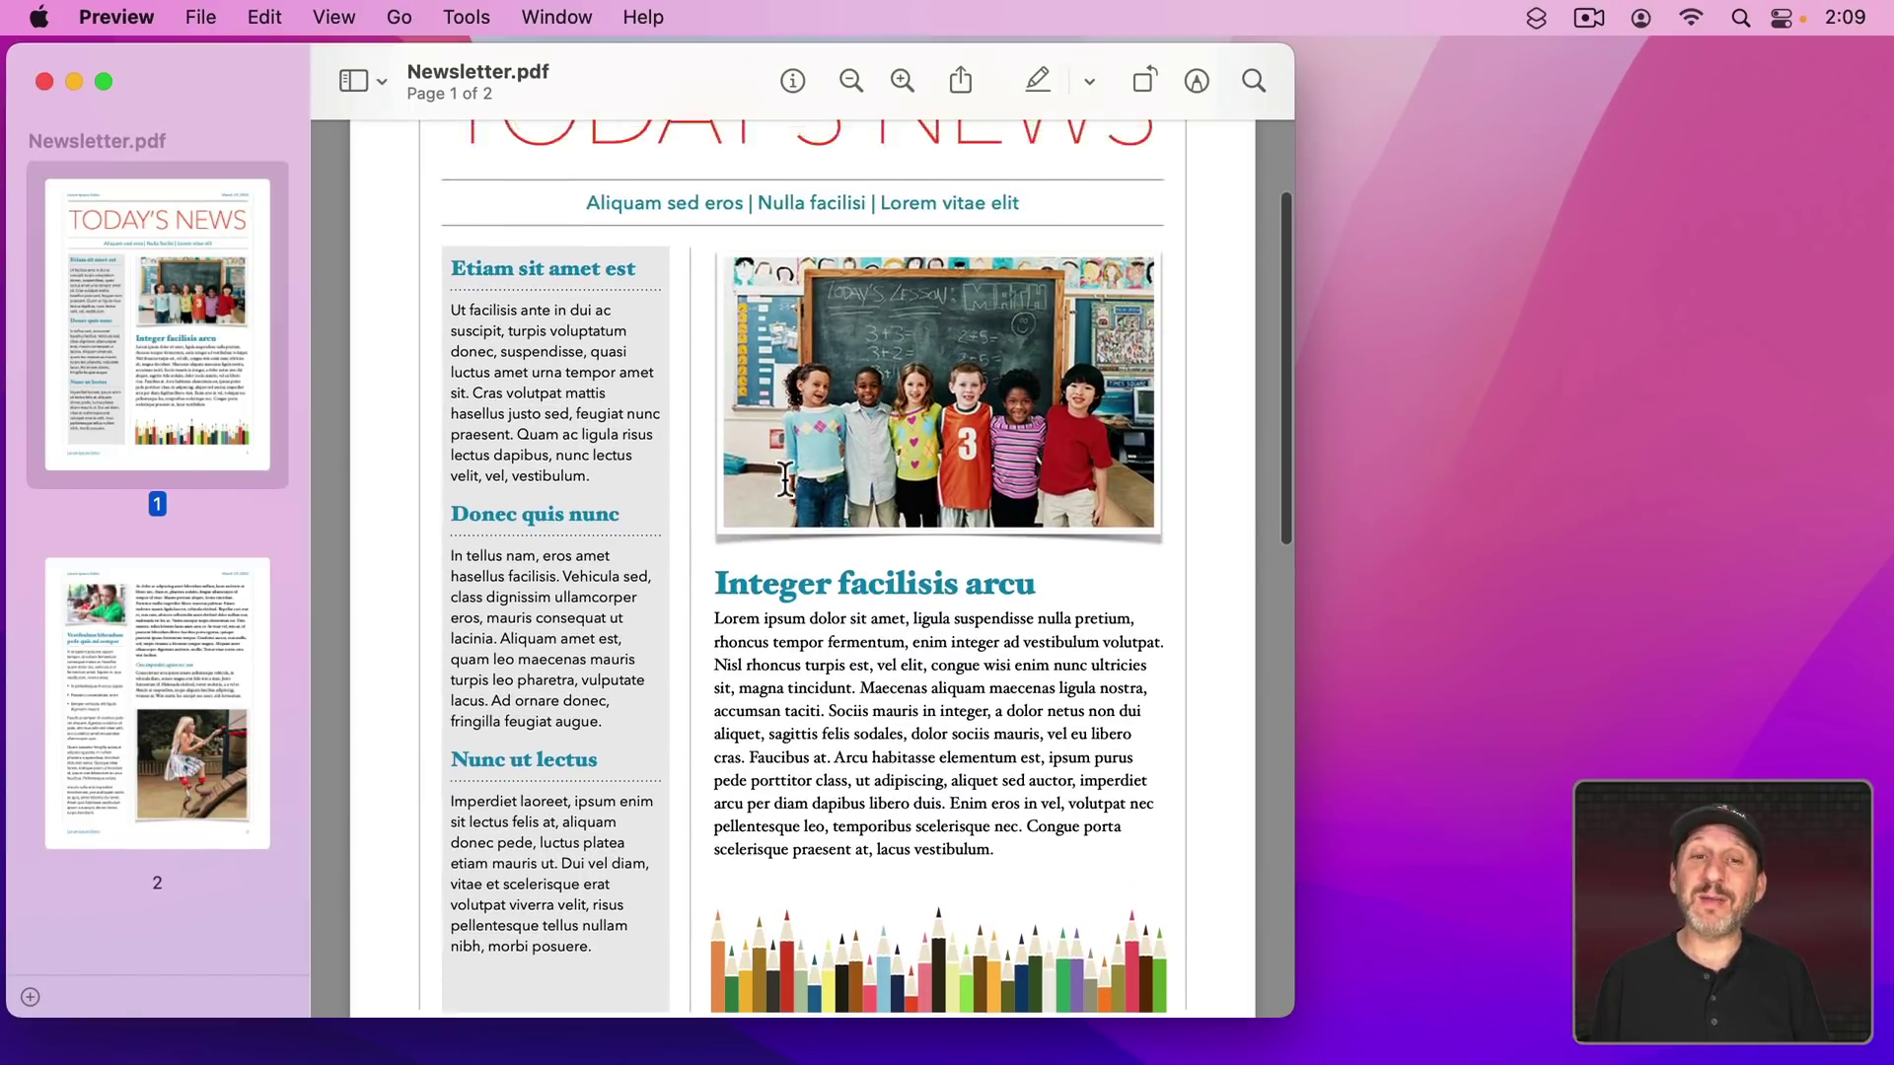
pyautogui.click(1193, 79)
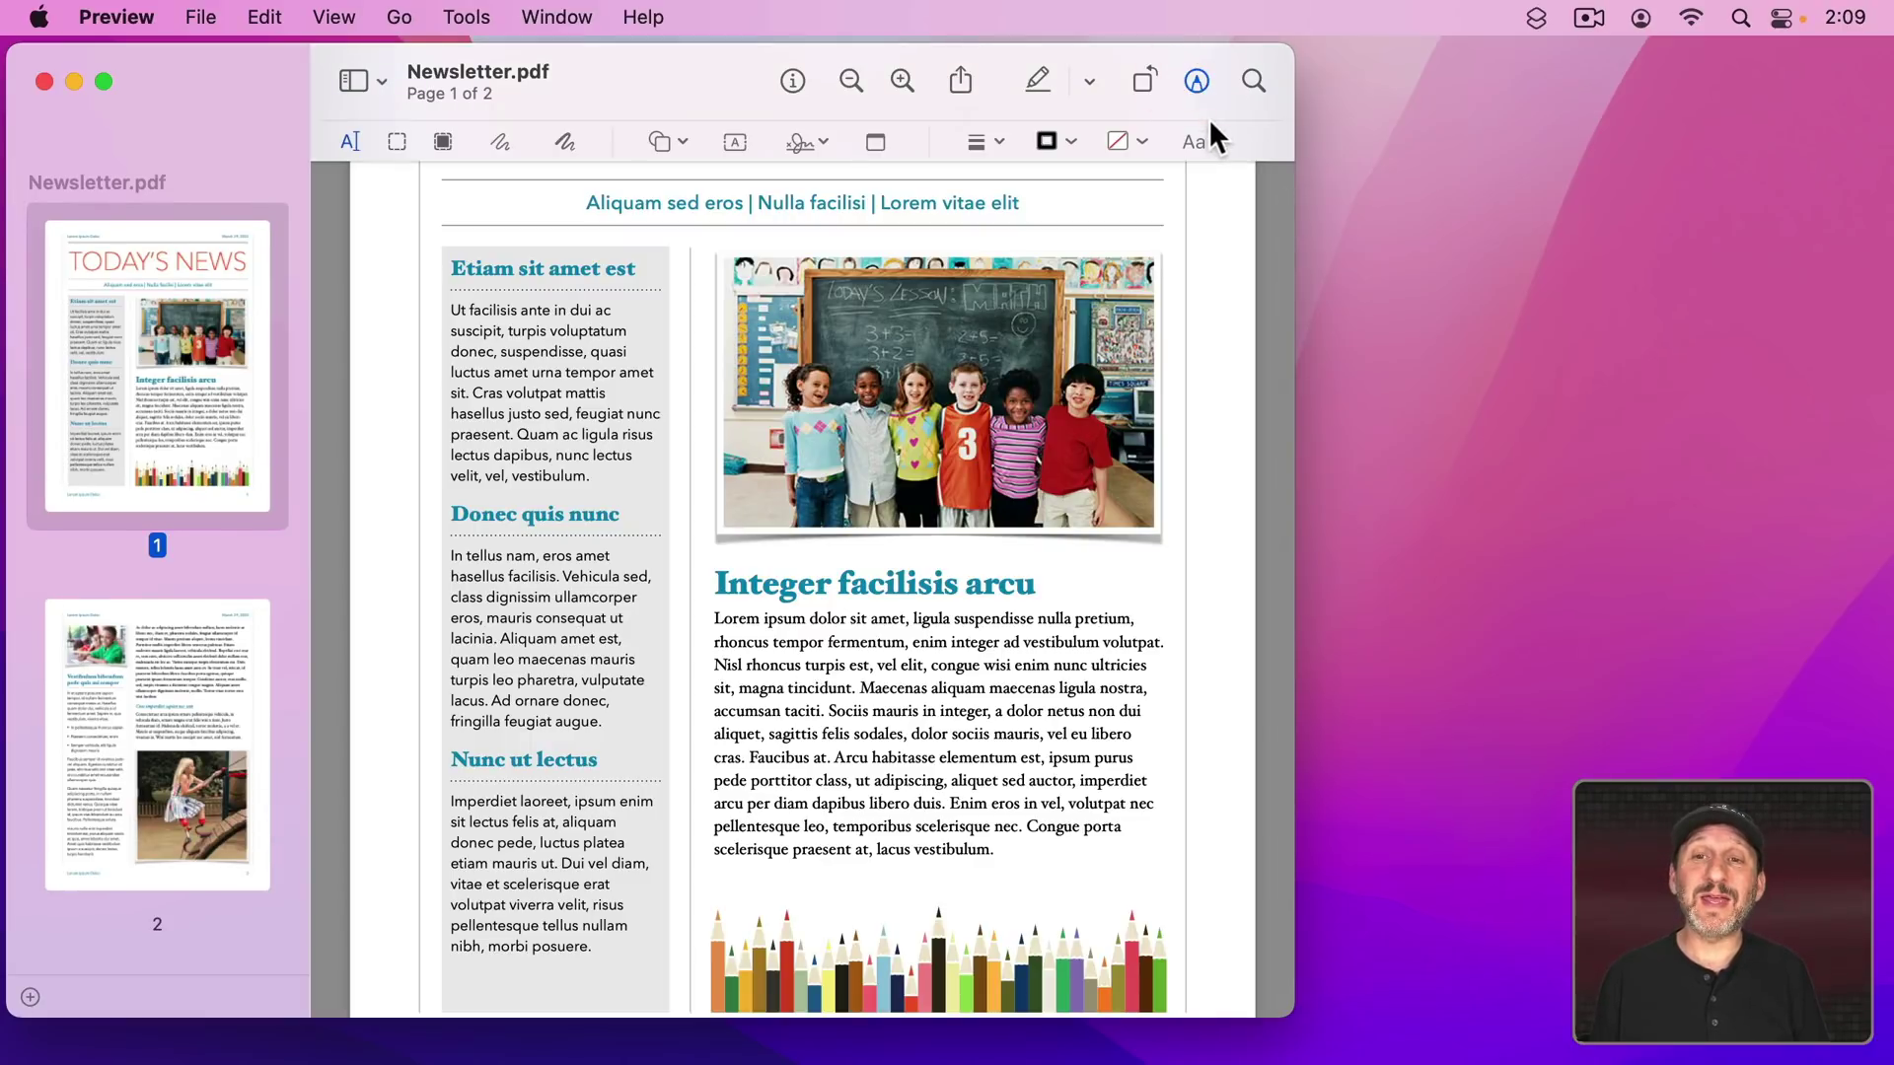
pyautogui.click(397, 141)
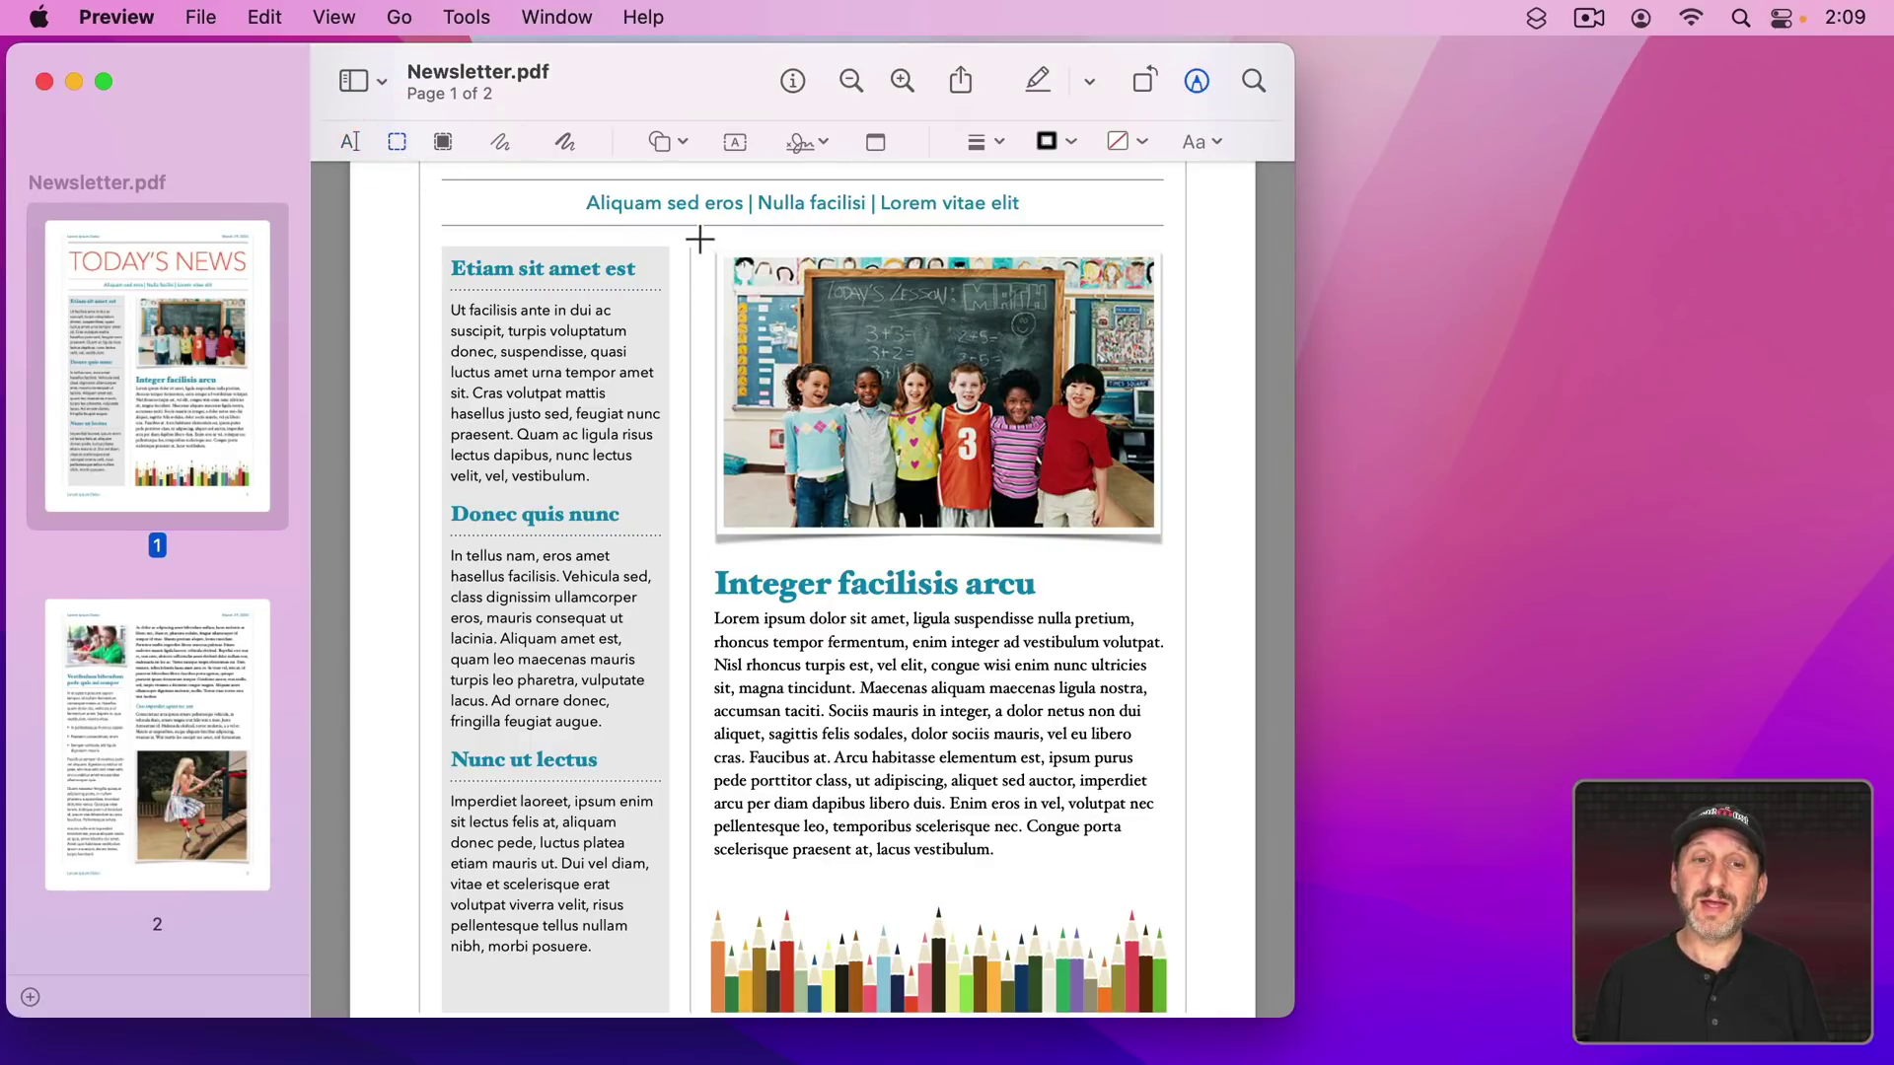
pyautogui.moveTo(703, 239); pyautogui.dragTo(1185, 888)
pyautogui.click(265, 17)
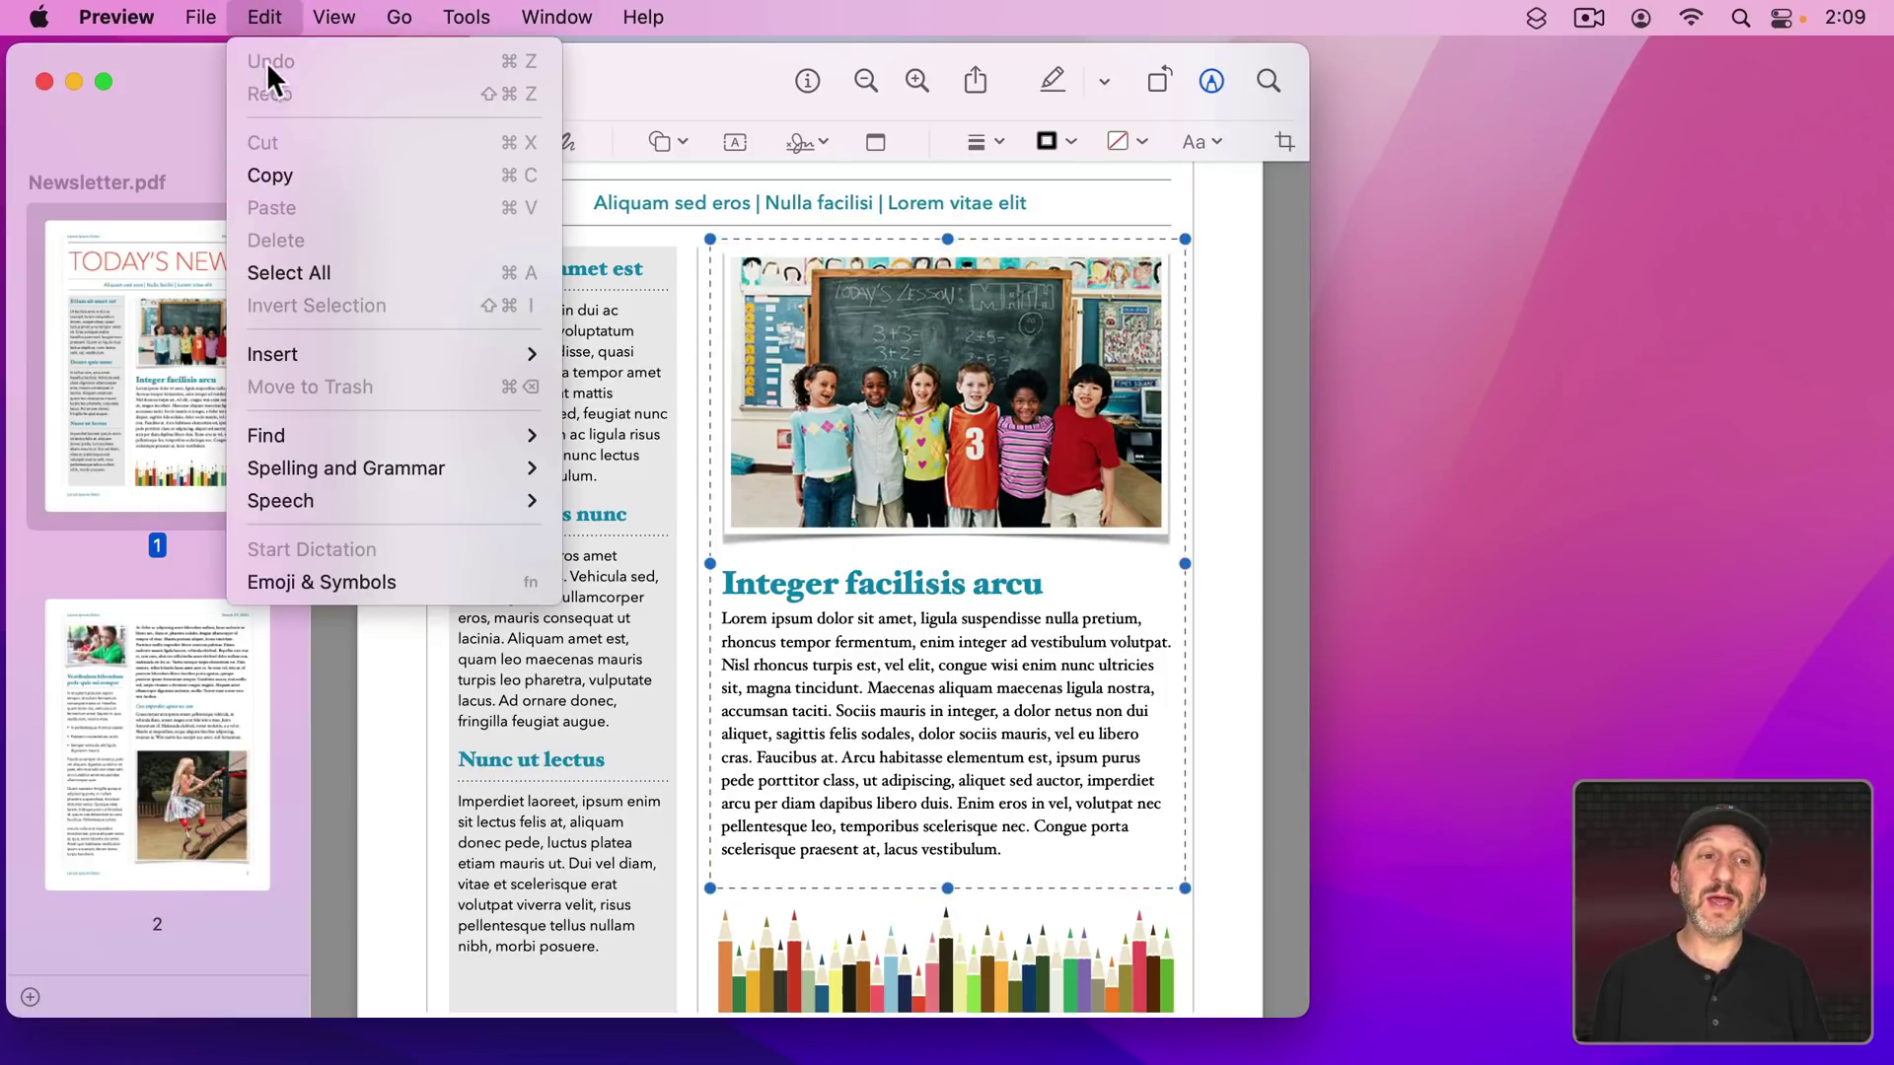
# Step: Copy the selection into a new clipboard PDF and open its save sheet as Untitled.pdf
pyautogui.click(286, 165)
pyautogui.click(200, 17)
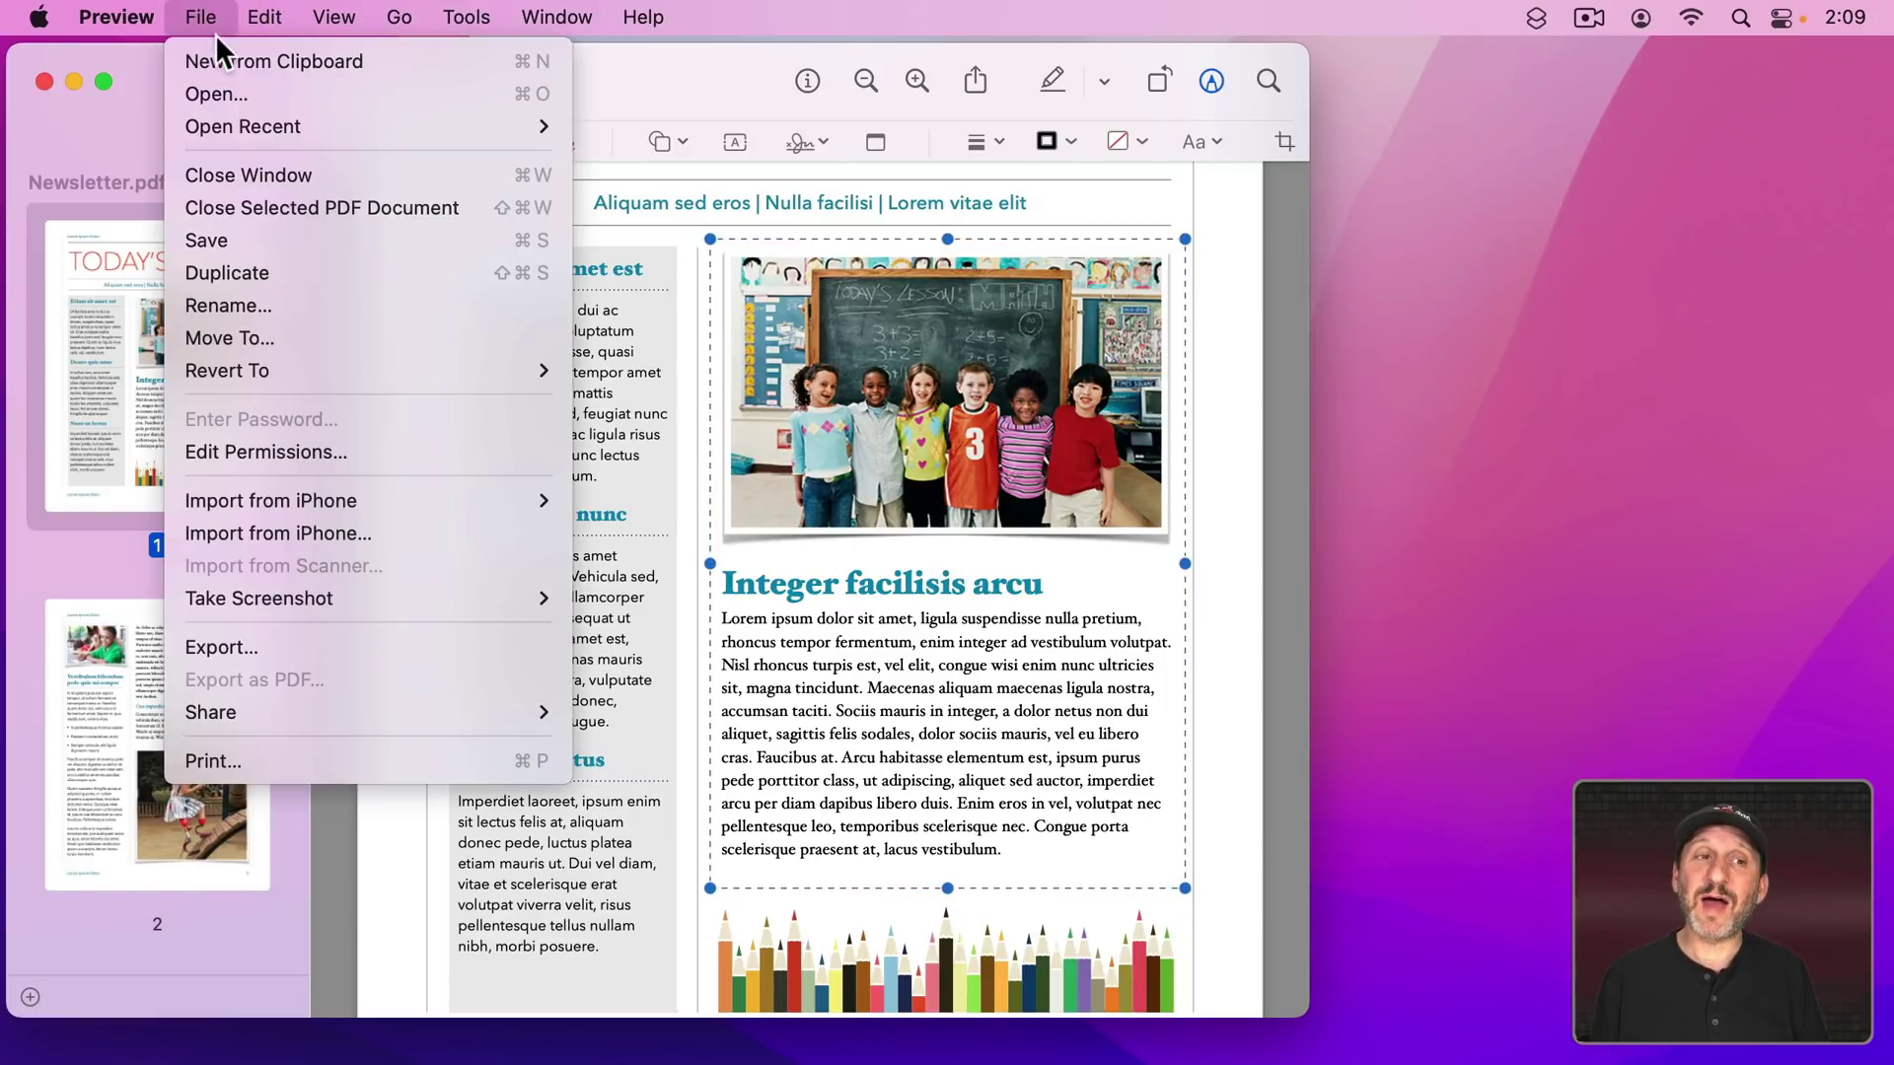
pyautogui.click(221, 61)
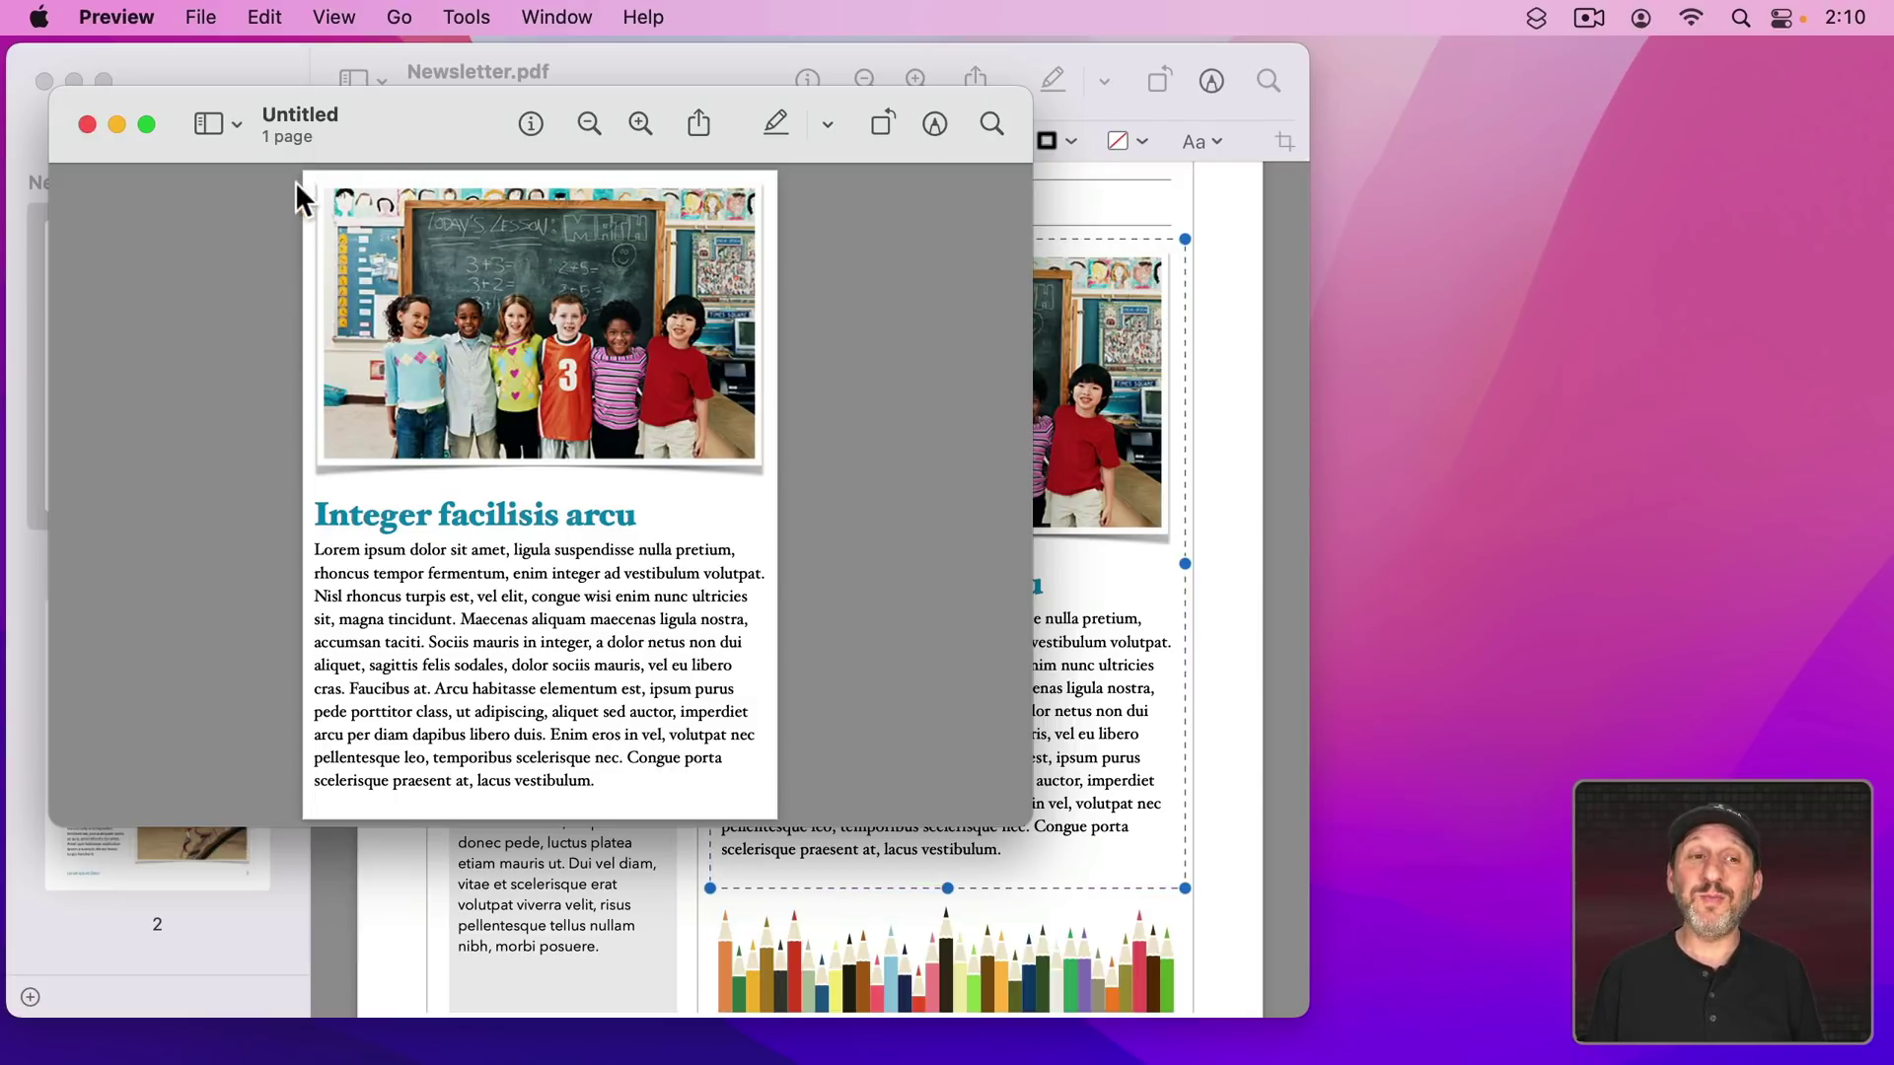
pyautogui.click(206, 17)
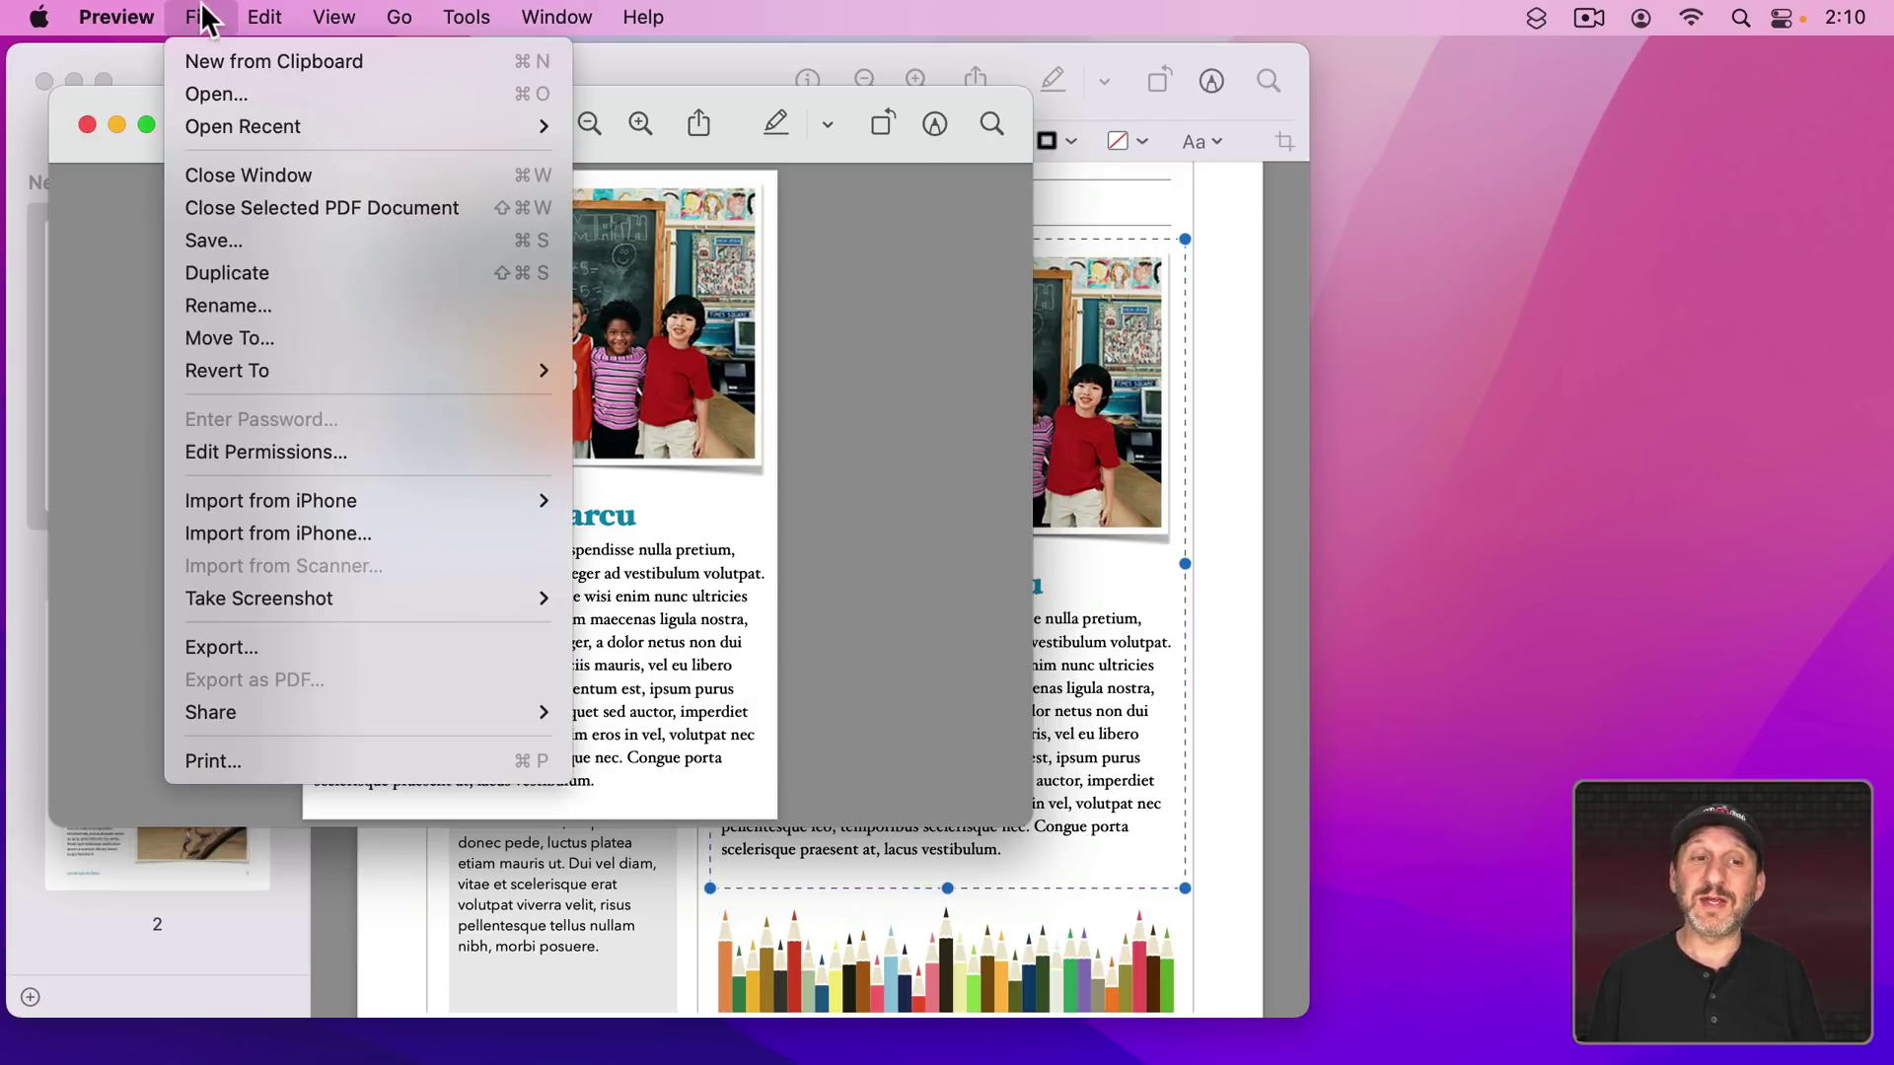
pyautogui.click(263, 241)
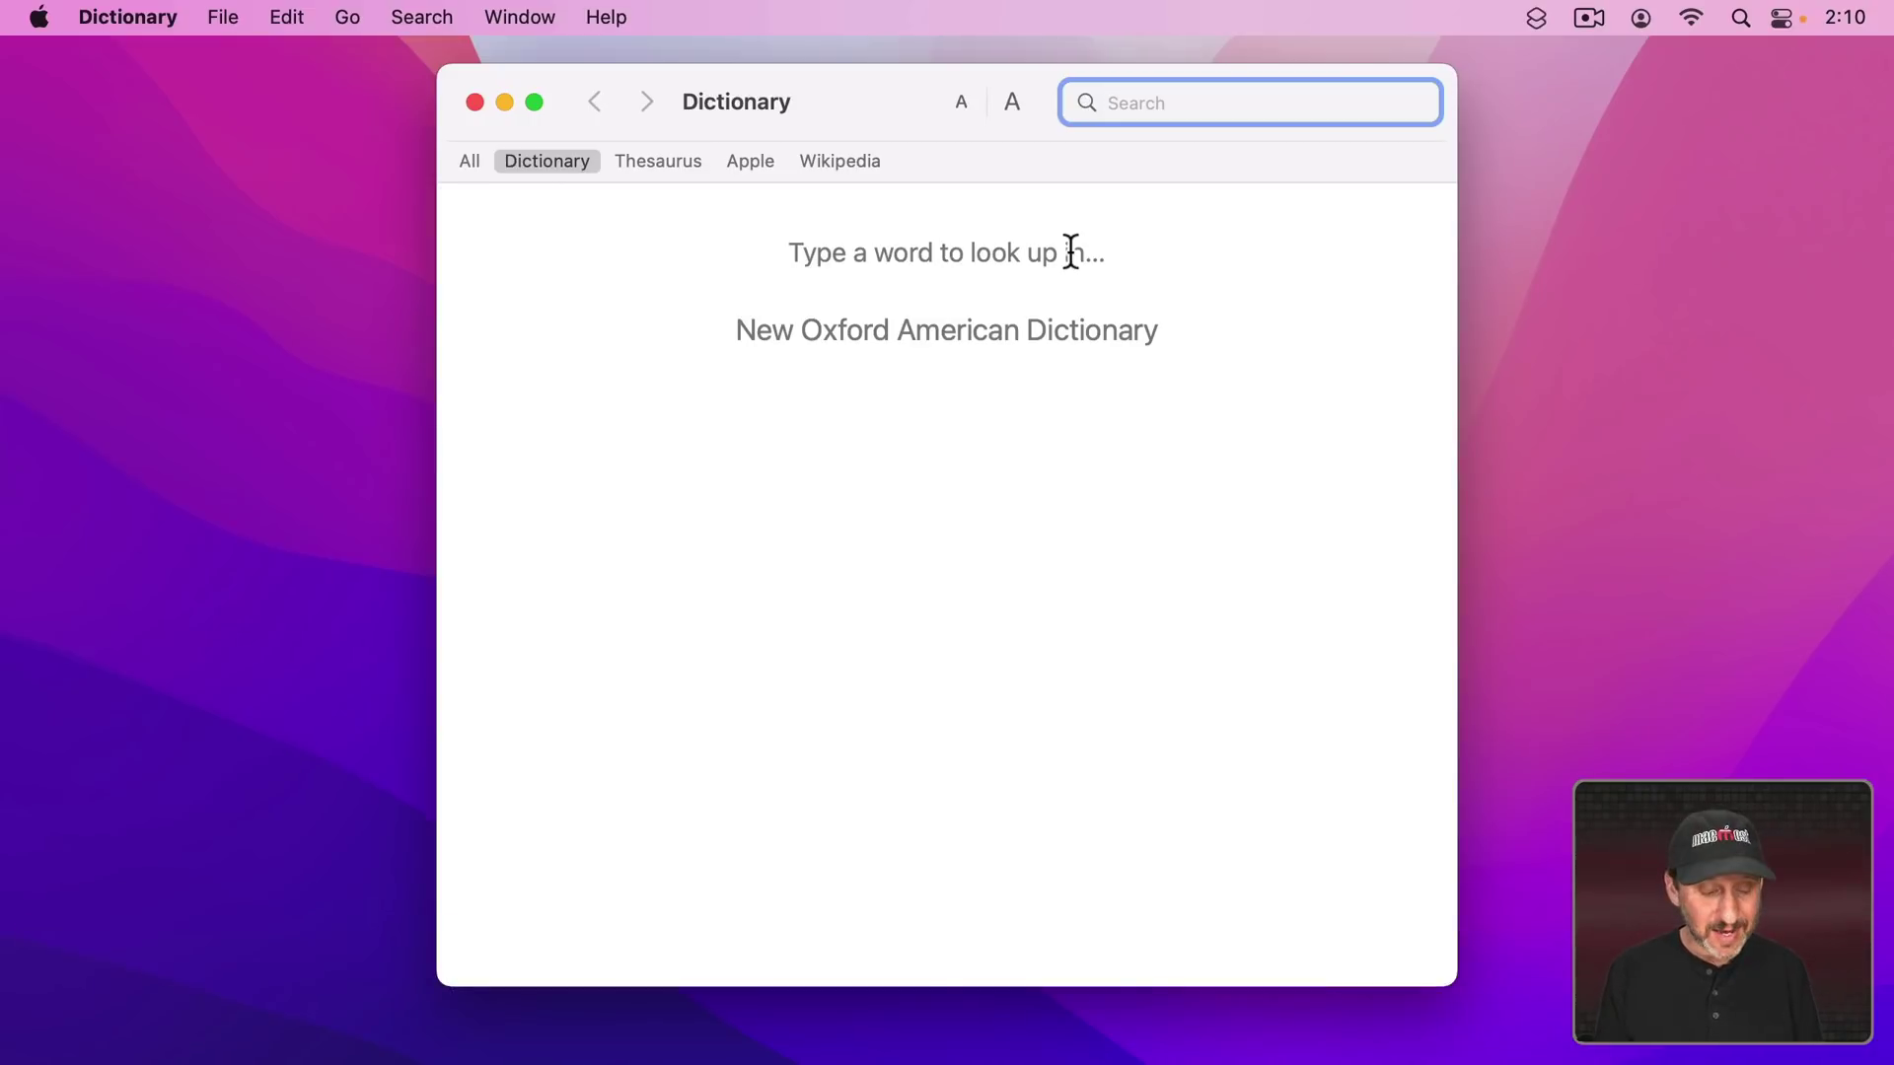
# Step: Look up 'clever' in the thesaurus and follow synonyms capable, gifted, then competent
pyautogui.write('clever')
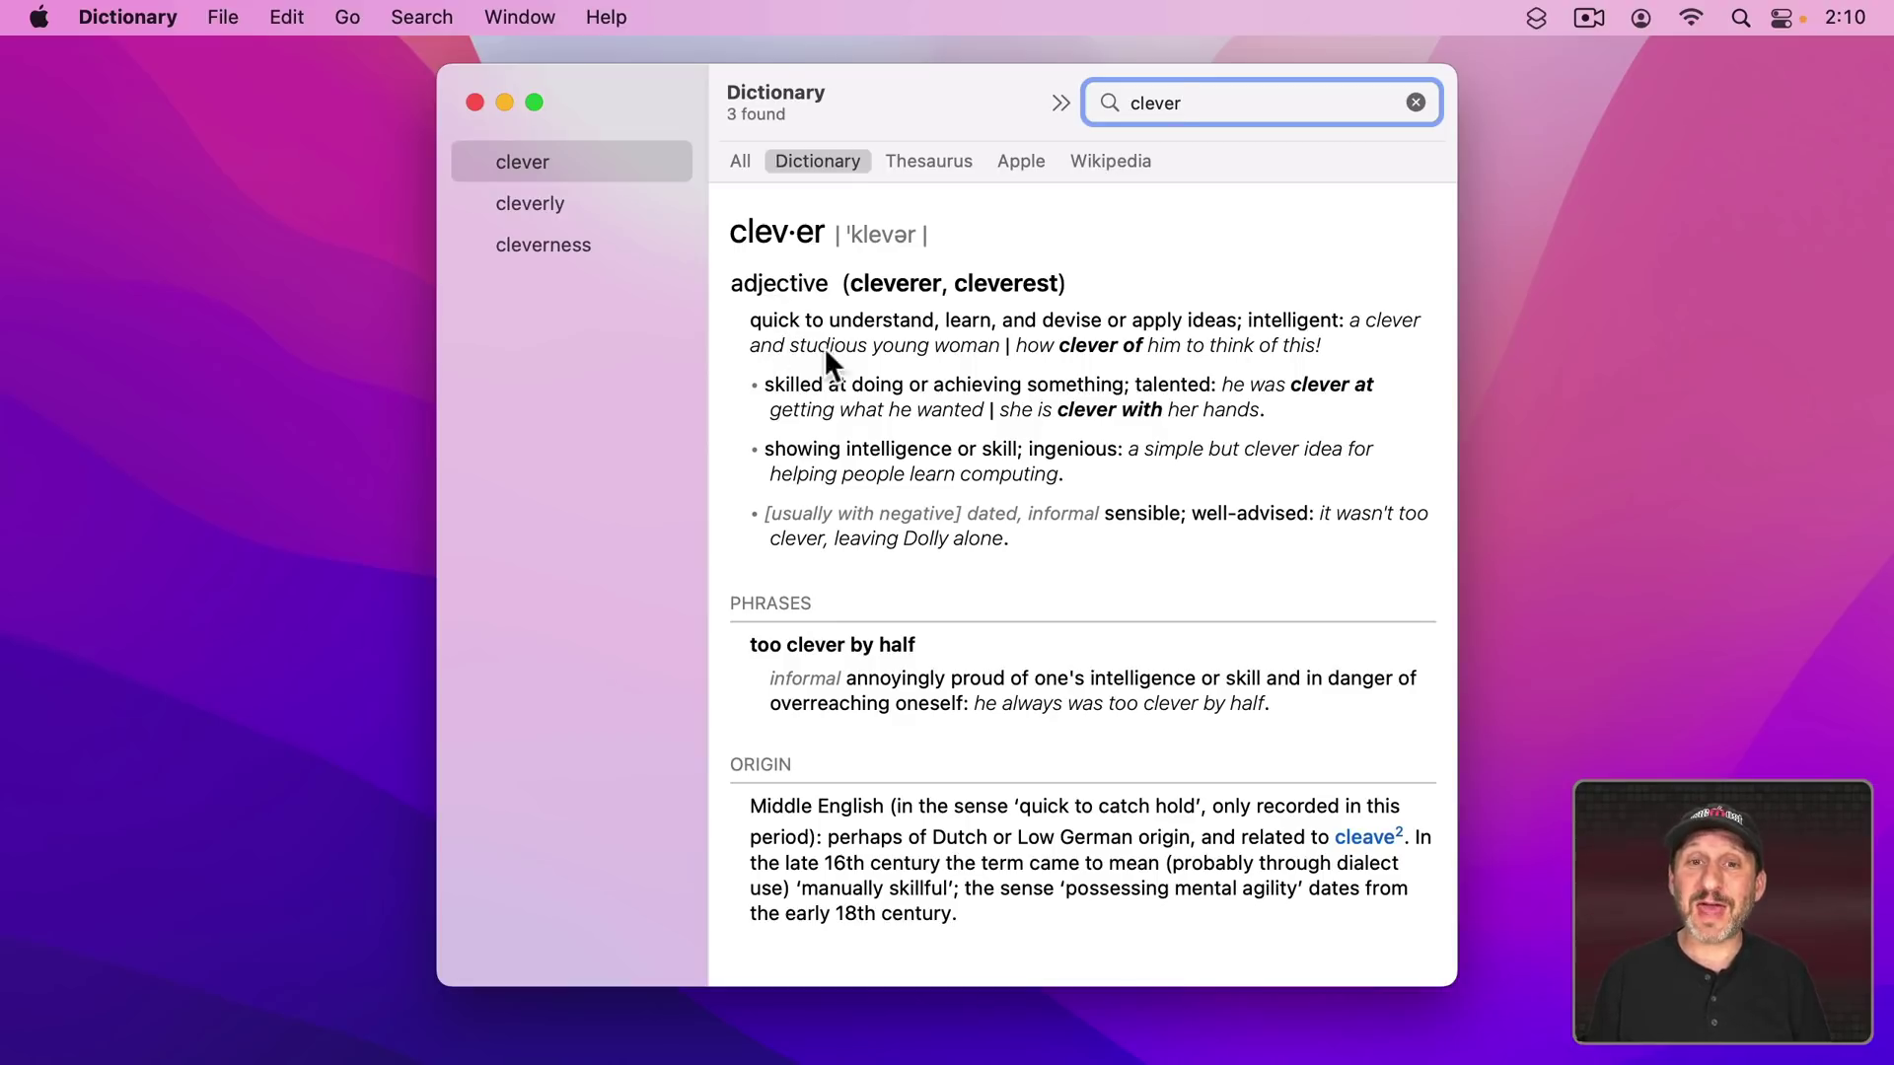
pyautogui.click(927, 168)
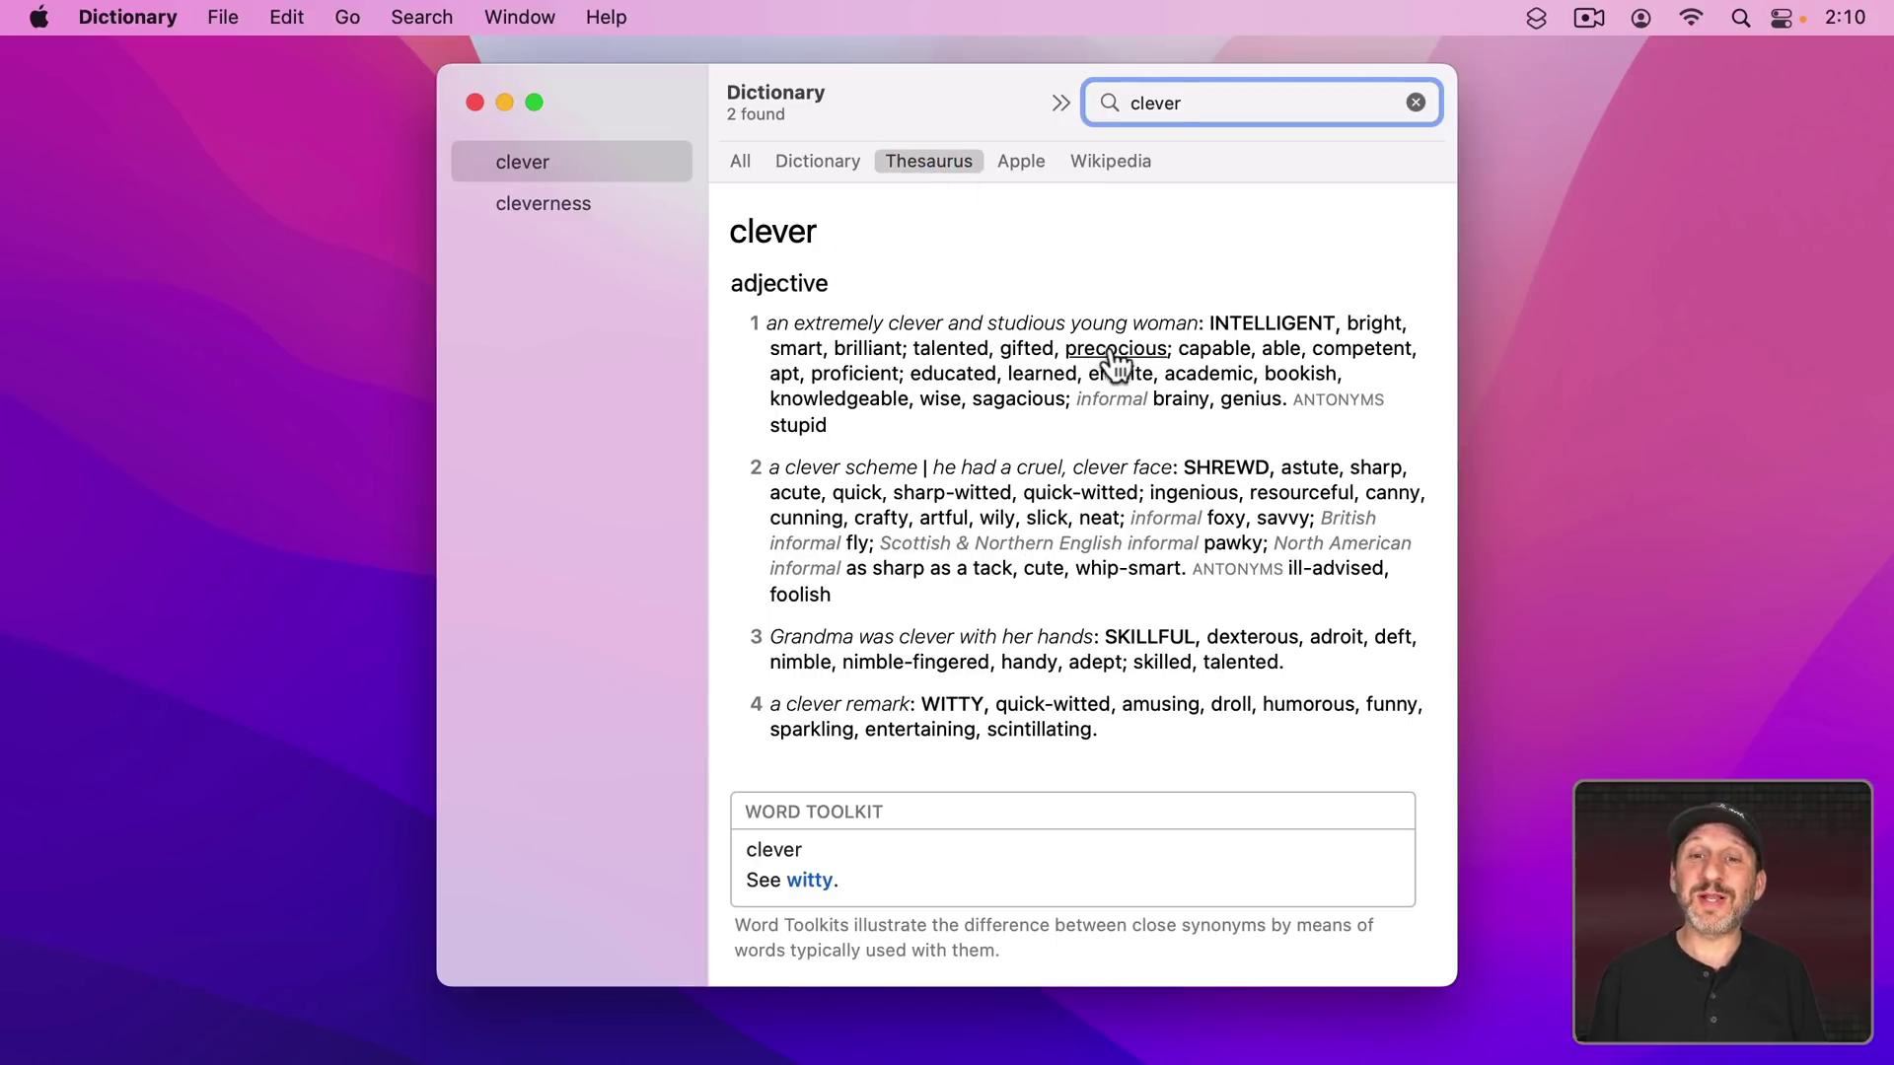
pyautogui.click(1208, 350)
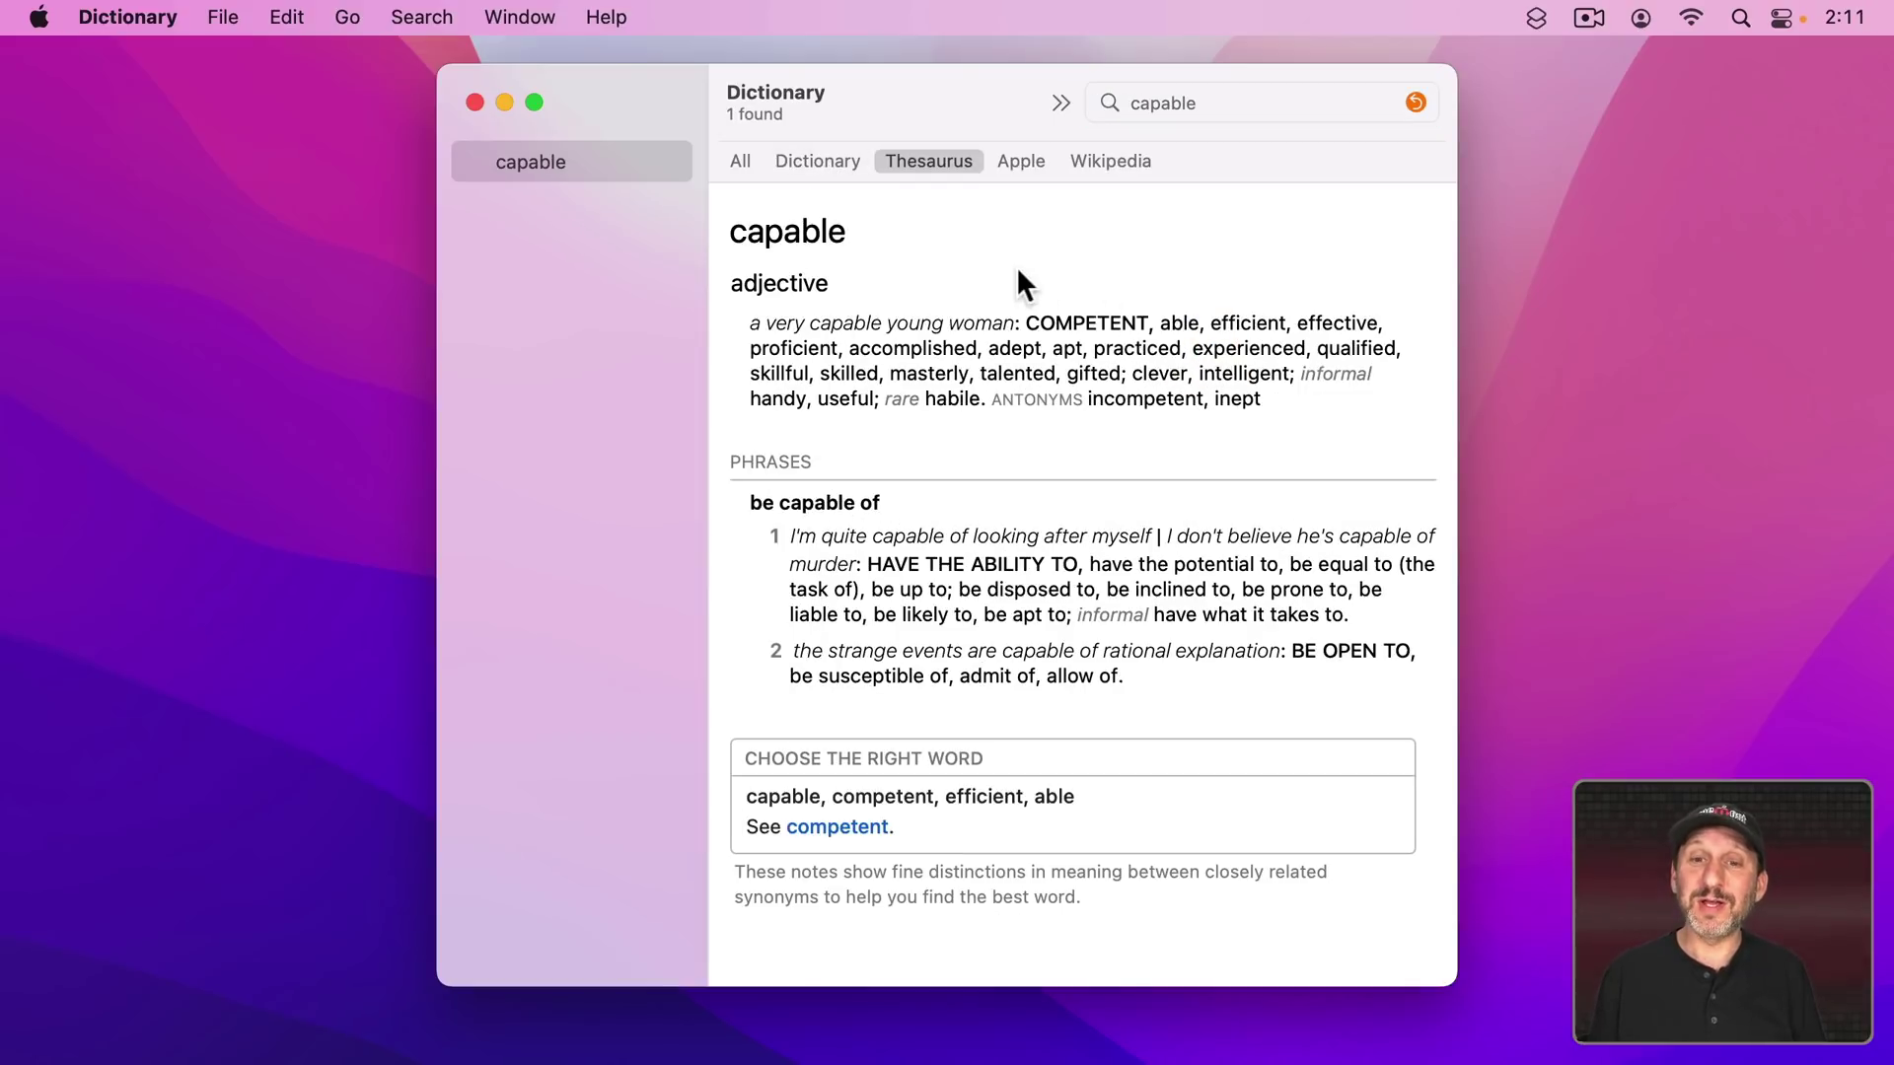
pyautogui.click(1091, 372)
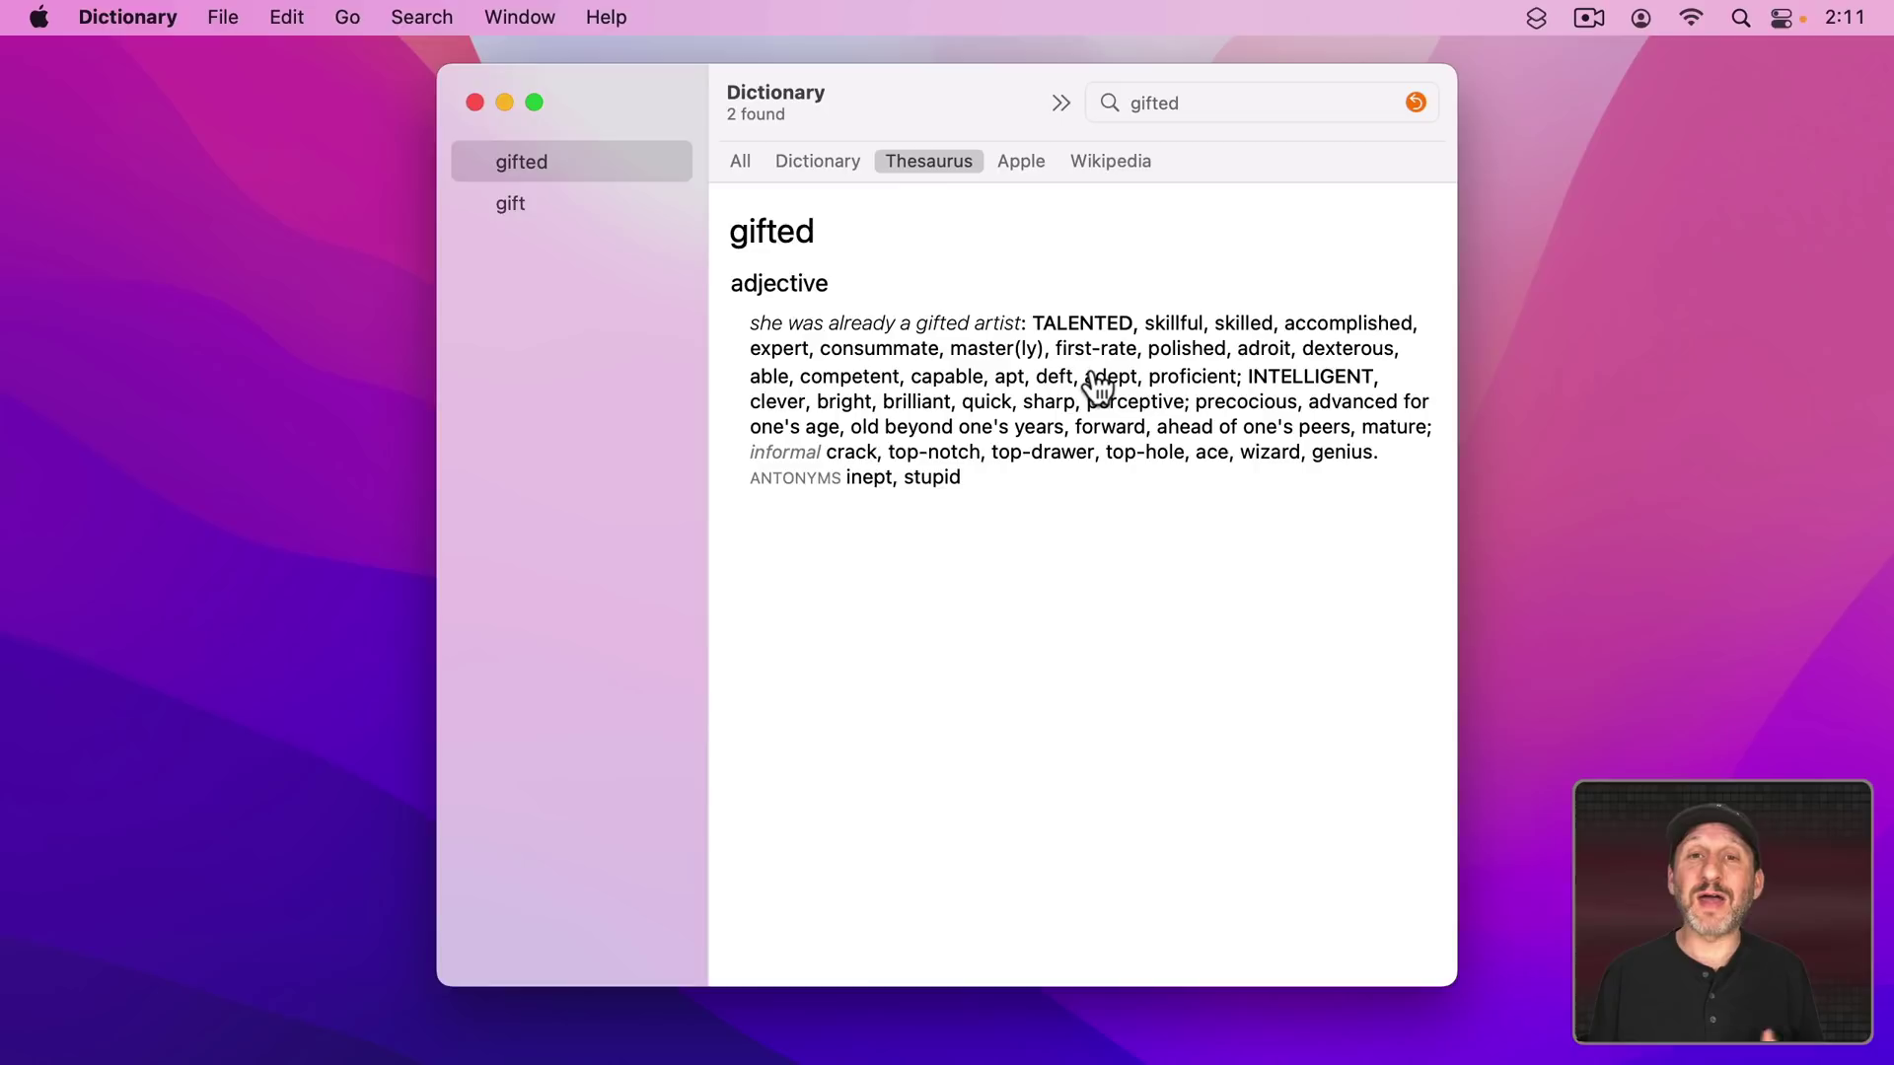
pyautogui.click(854, 377)
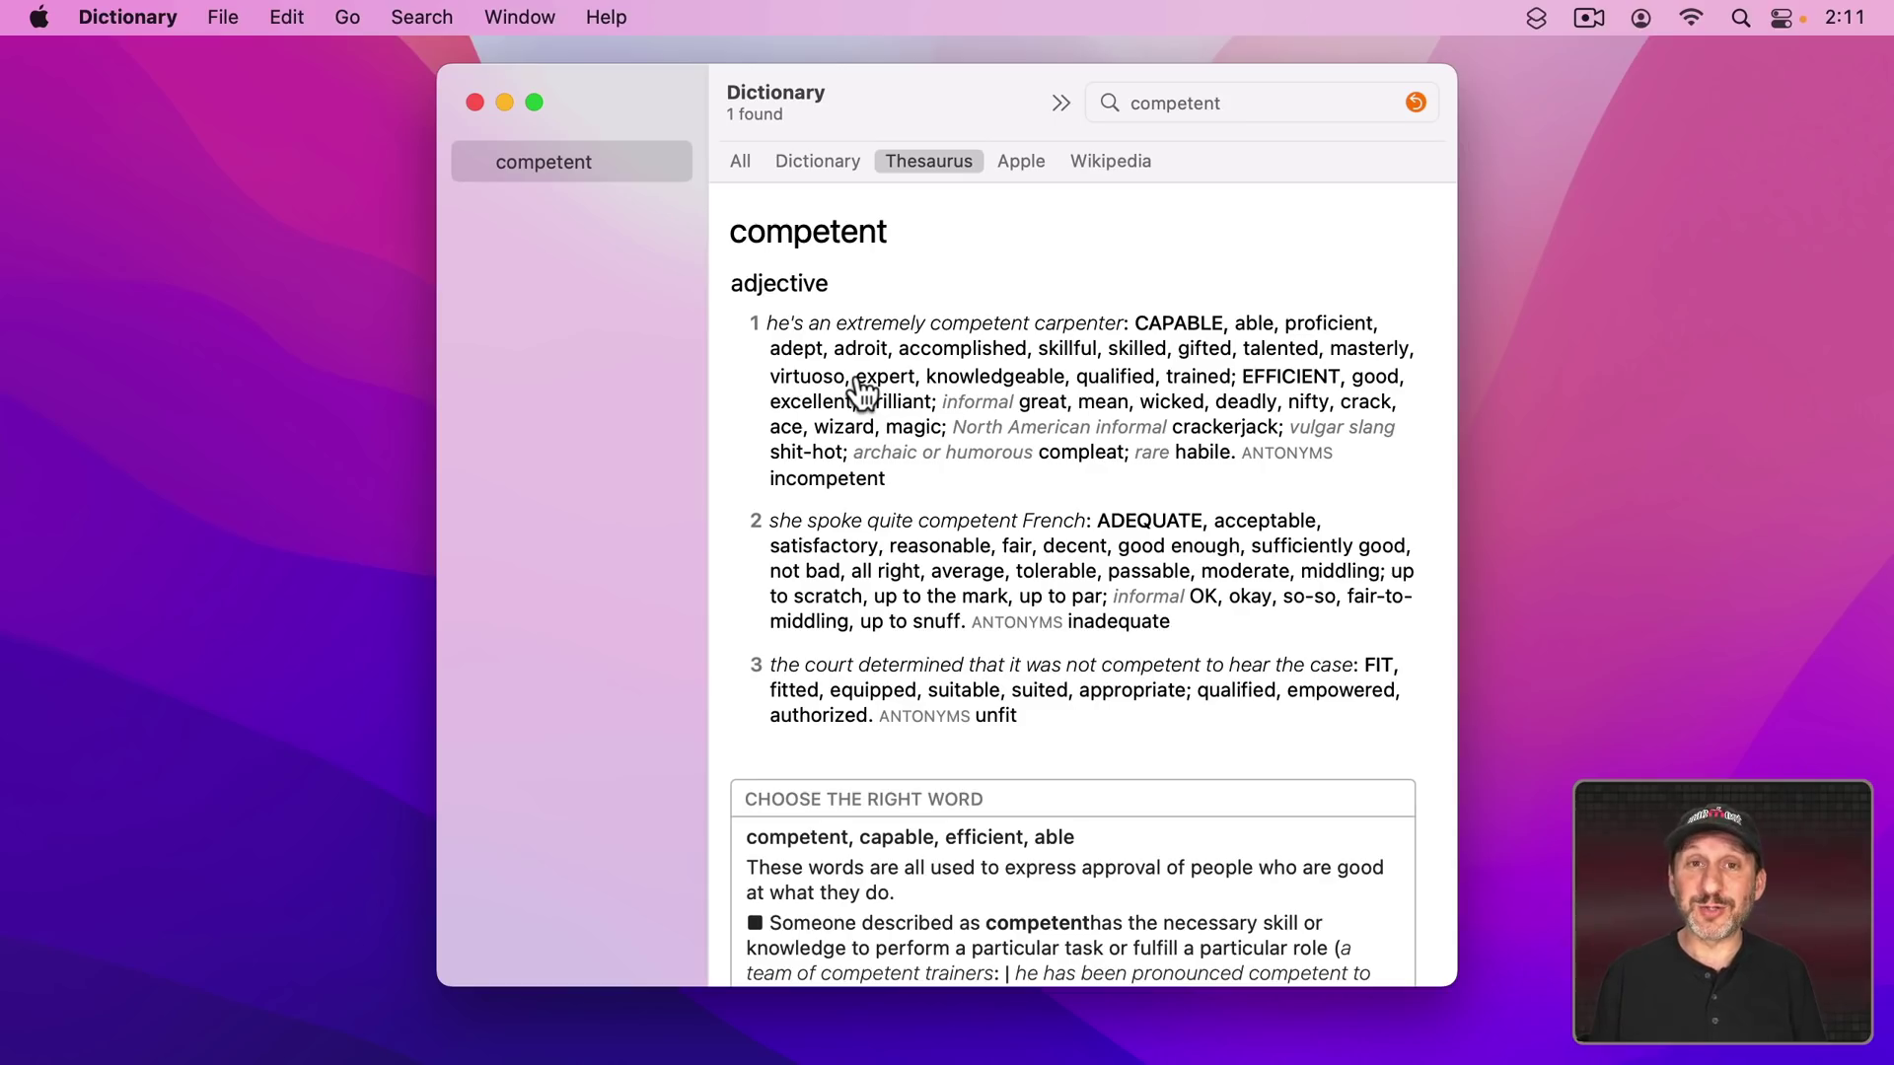